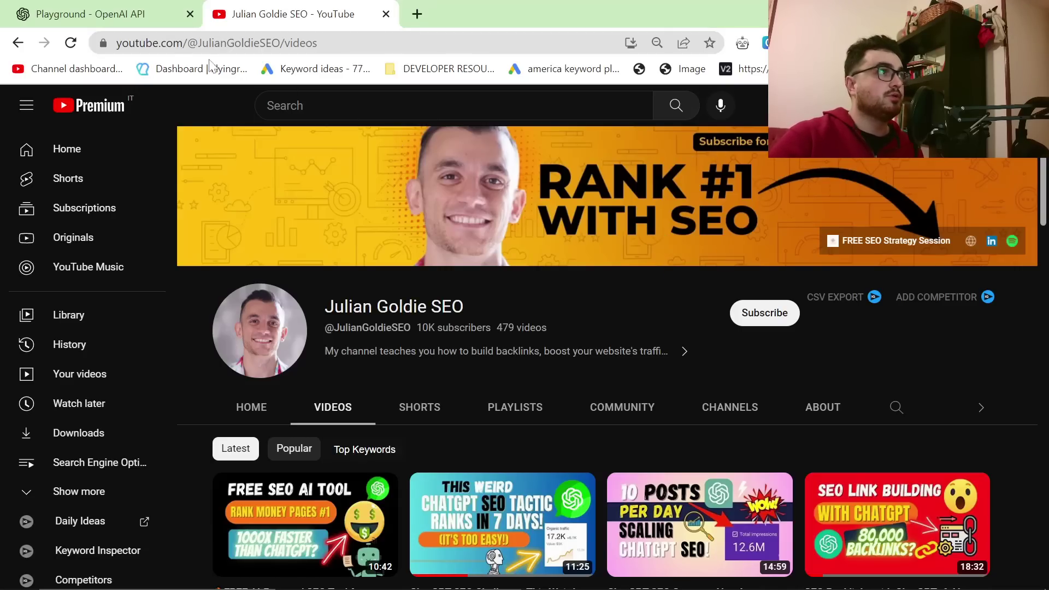
Step: Submit a prompt asking GPT-4 for a bookmarklet that copies Google search result titles to the clipboard
{"action": "key", "text": "ctrl+shift+Tab"}
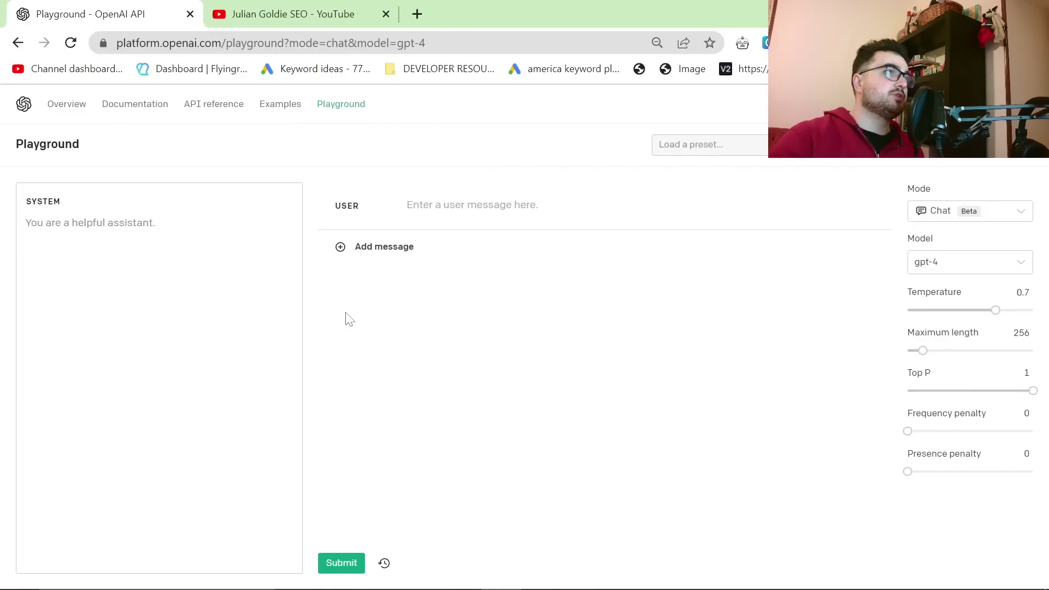
{"action": "left_click", "coordinate": [466, 206]}
{"action": "type", "text": "Create me"}
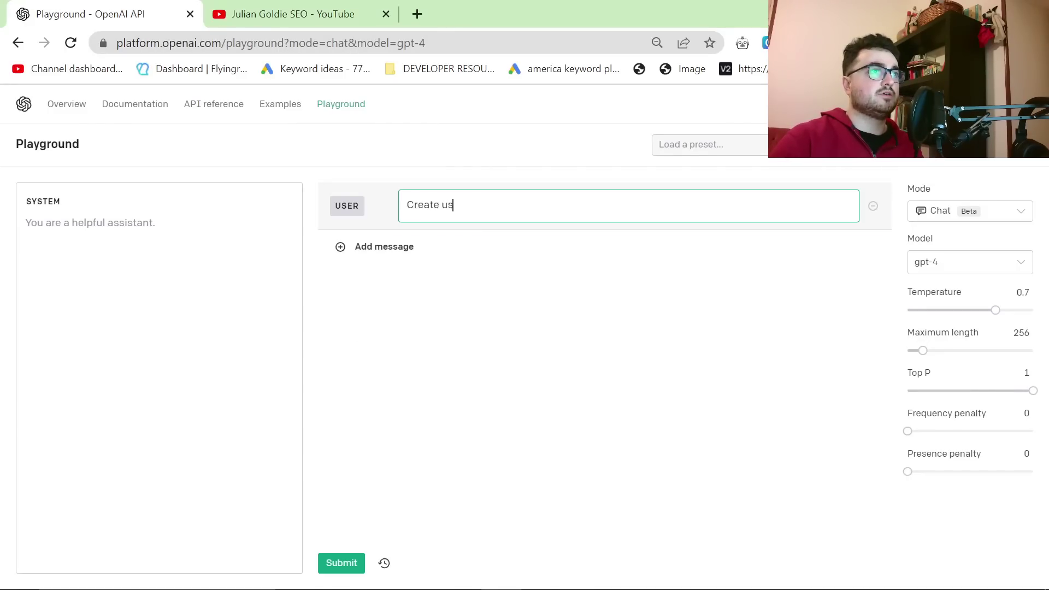
{"action": "type", "text": " a bookmarklet which scrapes the"}
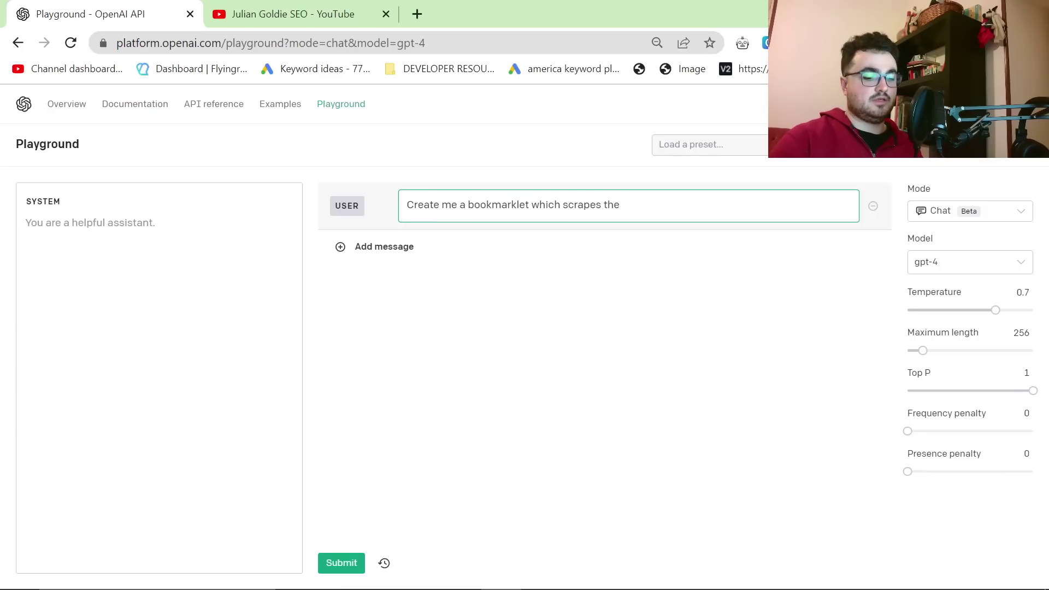
{"action": "type", "text": " titles of "}
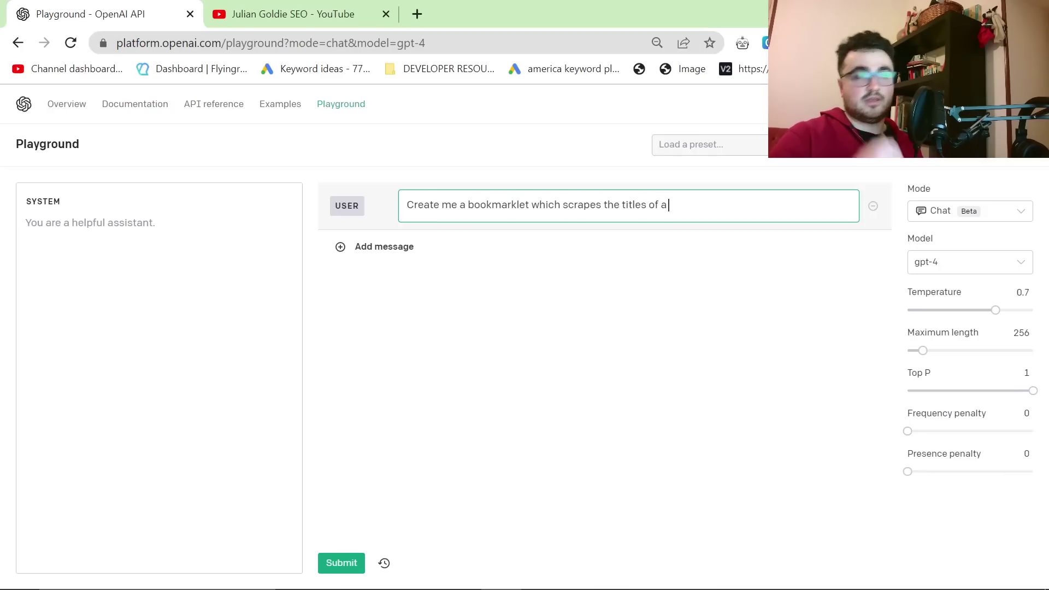
{"action": "type", "text": "a google serach"}
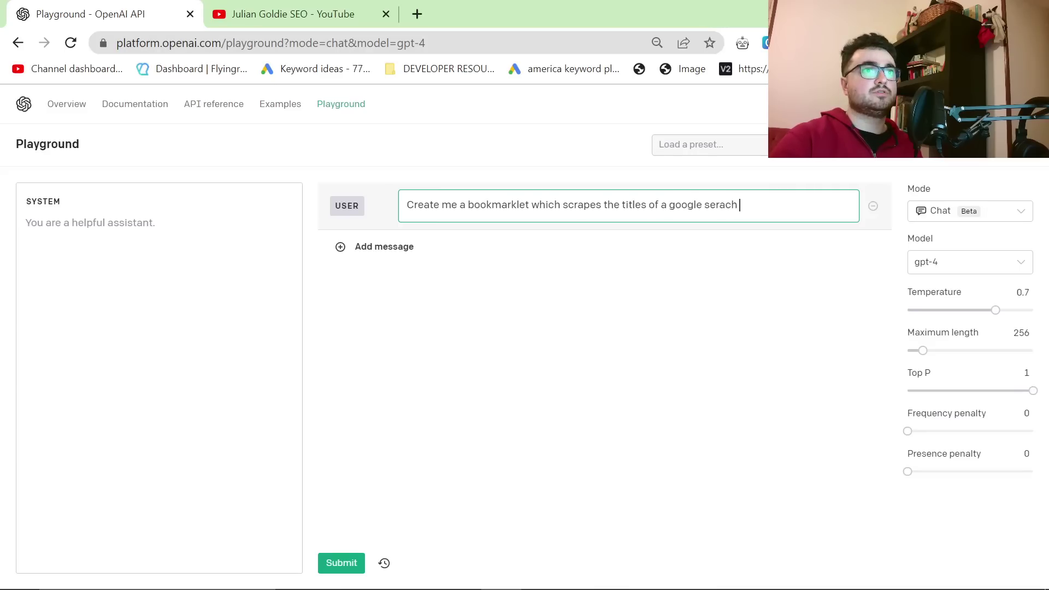
{"action": "key", "text": "BackSpace"}
{"action": "key", "text": "BackSpace"}
{"action": "key", "text": "BackSpace"}
{"action": "key", "text": "BackSpace"}
{"action": "key", "text": "BackSpace"}
{"action": "type", "text": "arch result page"}
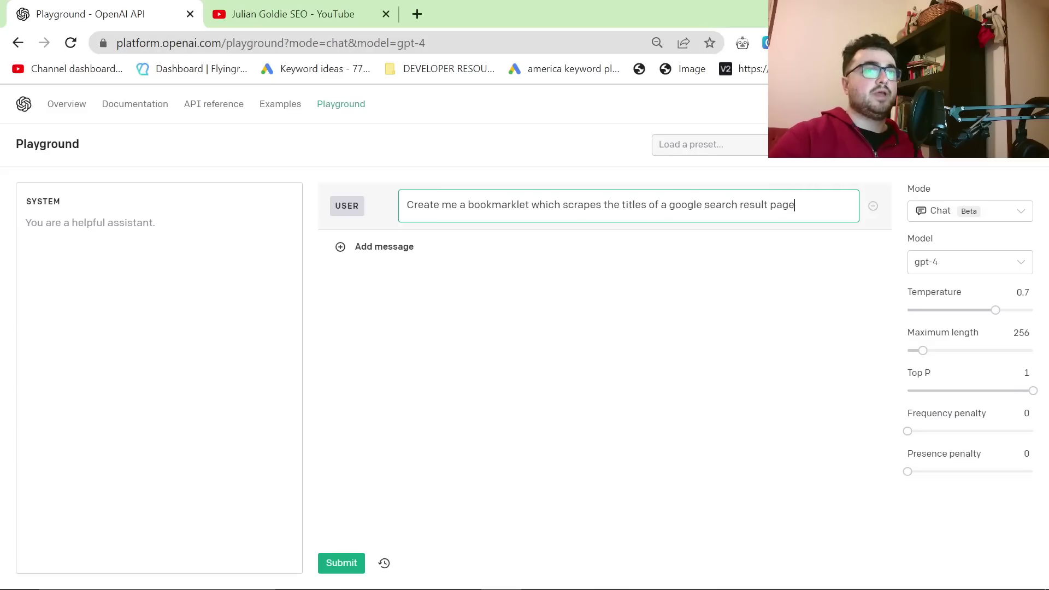
{"action": "type", "text": ", and then copies the"}
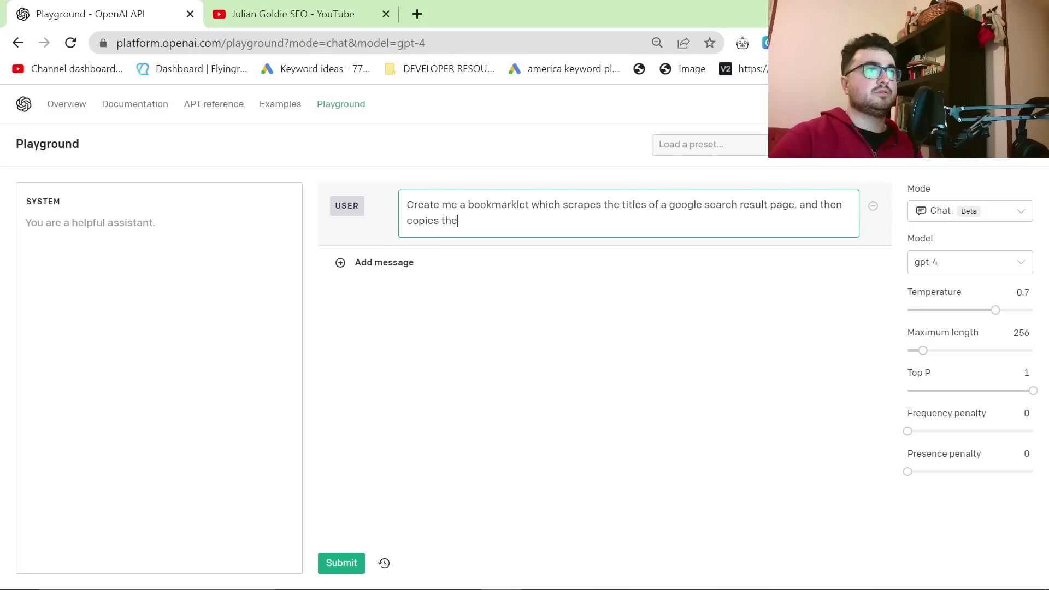
{"action": "type", "text": " result"}
{"action": "key", "text": "BackSpace"}
{"action": "type", "text": "lts to"}
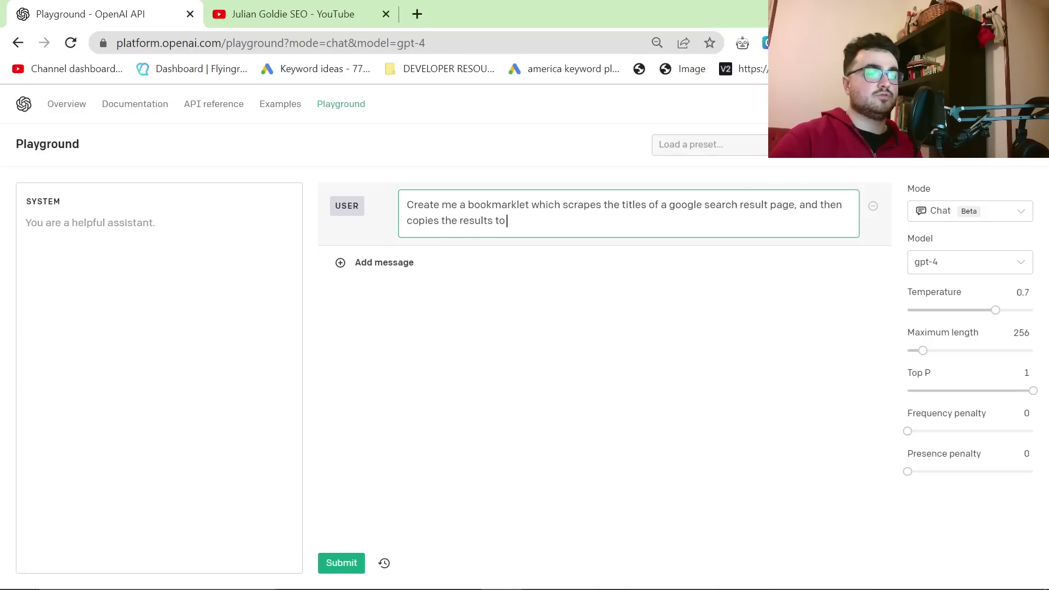
{"action": "type", "text": " clipboard"}
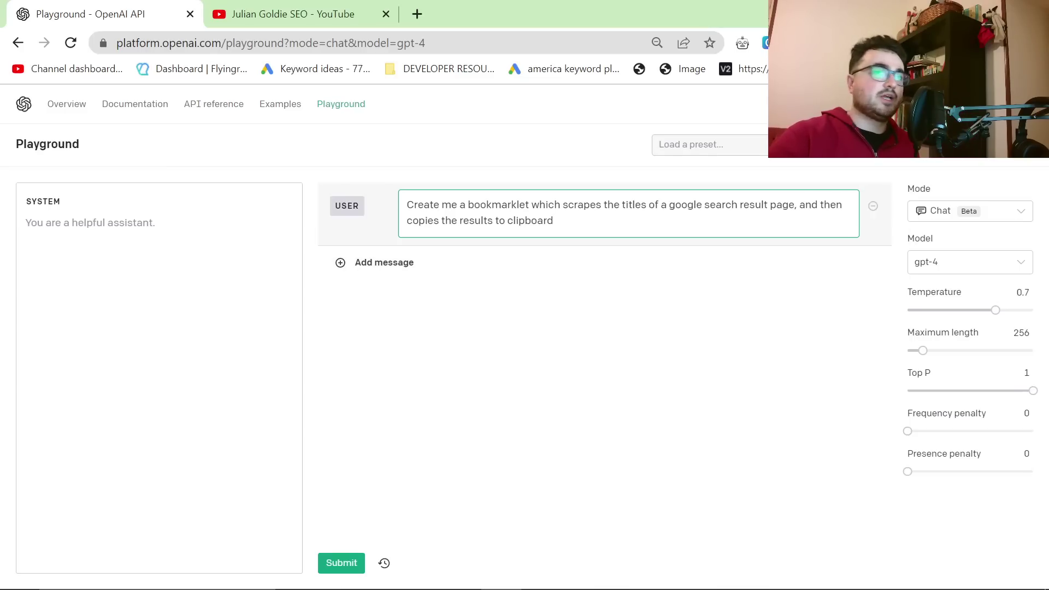
{"action": "key", "text": "ctrl+a"}
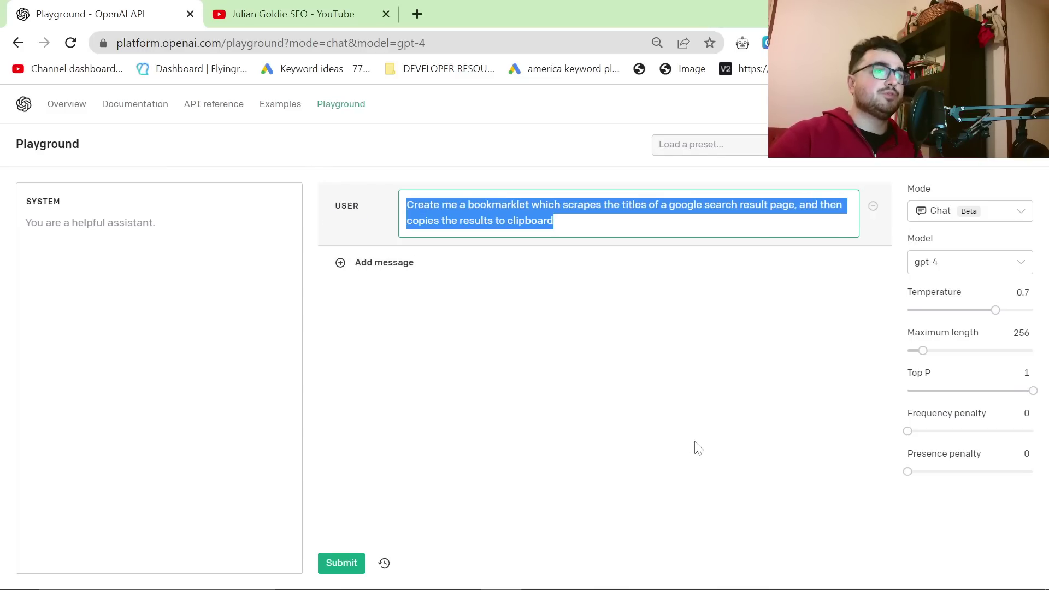
{"action": "left_click", "coordinate": [813, 400]}
{"action": "left_click", "coordinate": [350, 564]}
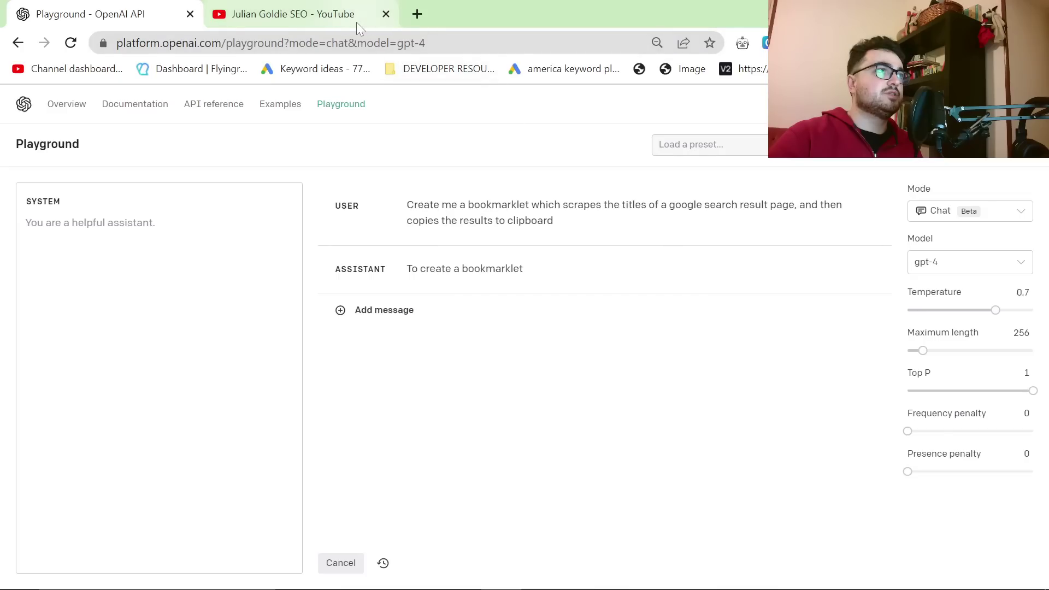
Step: Close the YouTube tab and open Chrome's Bookmark manager
{"action": "left_click", "coordinate": [387, 14]}
{"action": "right_click", "coordinate": [852, 69]}
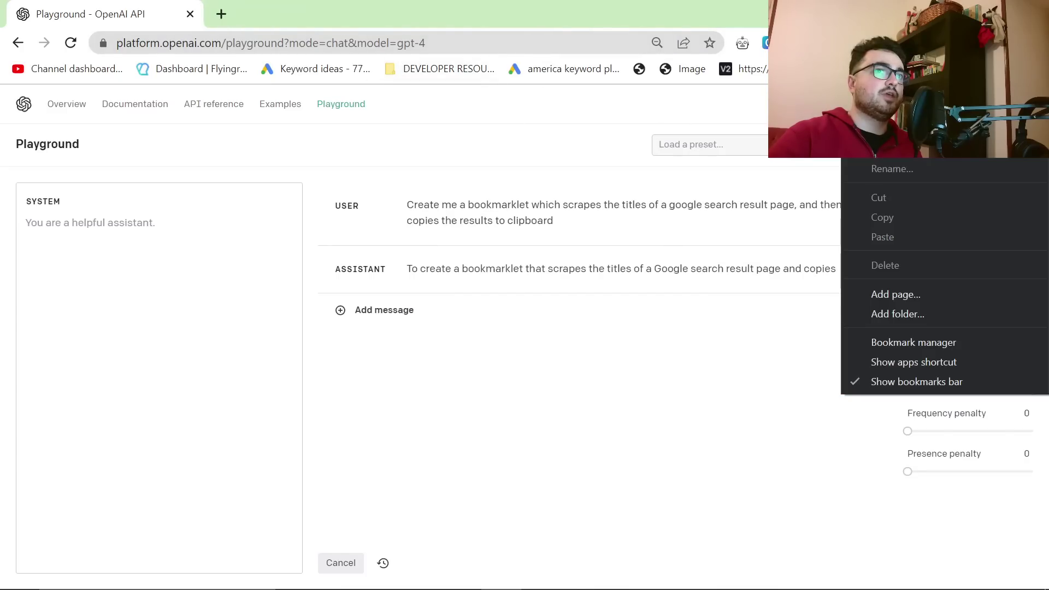
{"action": "left_click", "coordinate": [946, 345]}
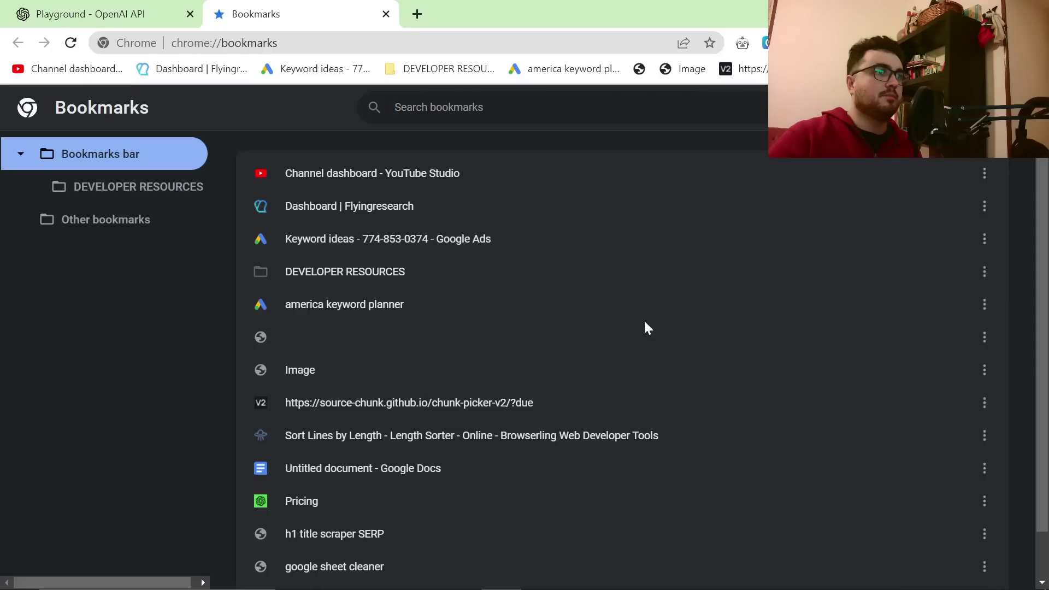
{"action": "scroll", "coordinate": [856, 493], "scroll_direction": "down", "scroll_amount": 1}
Step: Add a bookmark named 'scrape google results amazon' pointing to google.com
{"action": "right_click", "coordinate": [1017, 407]}
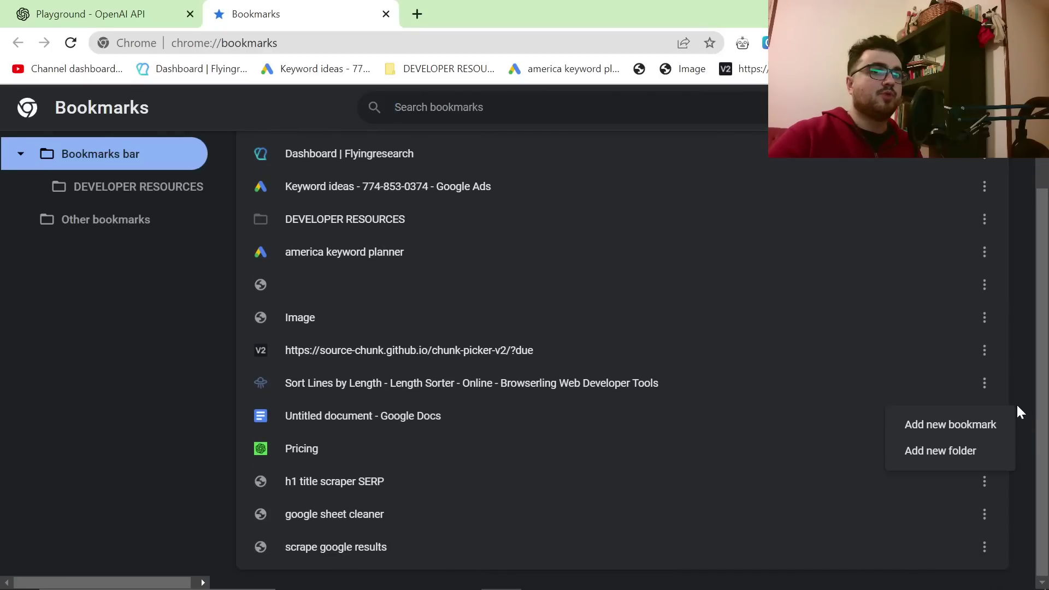
{"action": "left_click", "coordinate": [951, 425]}
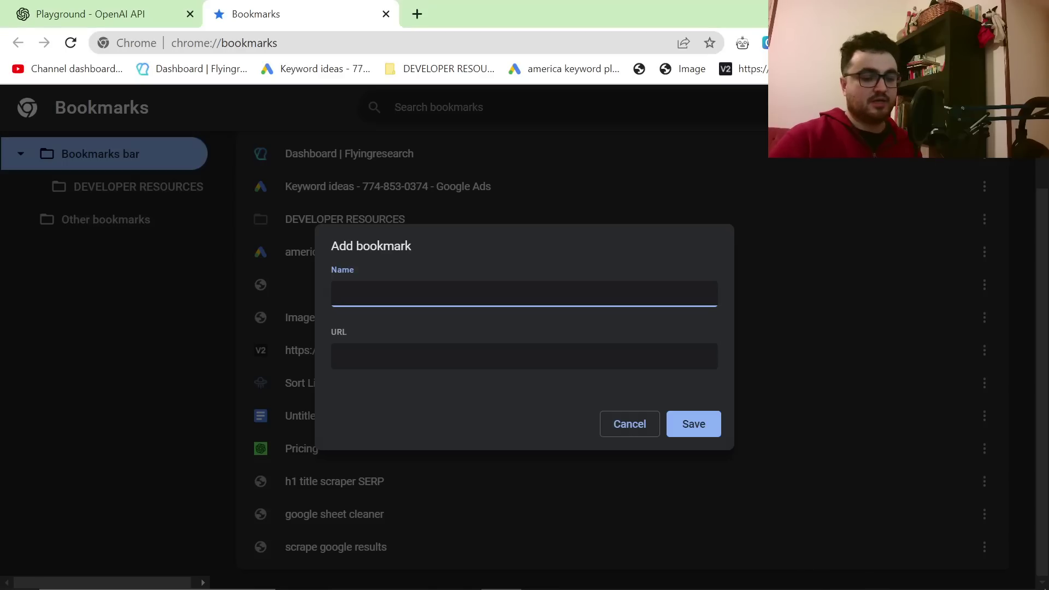
{"action": "type", "text": "scrape google result"}
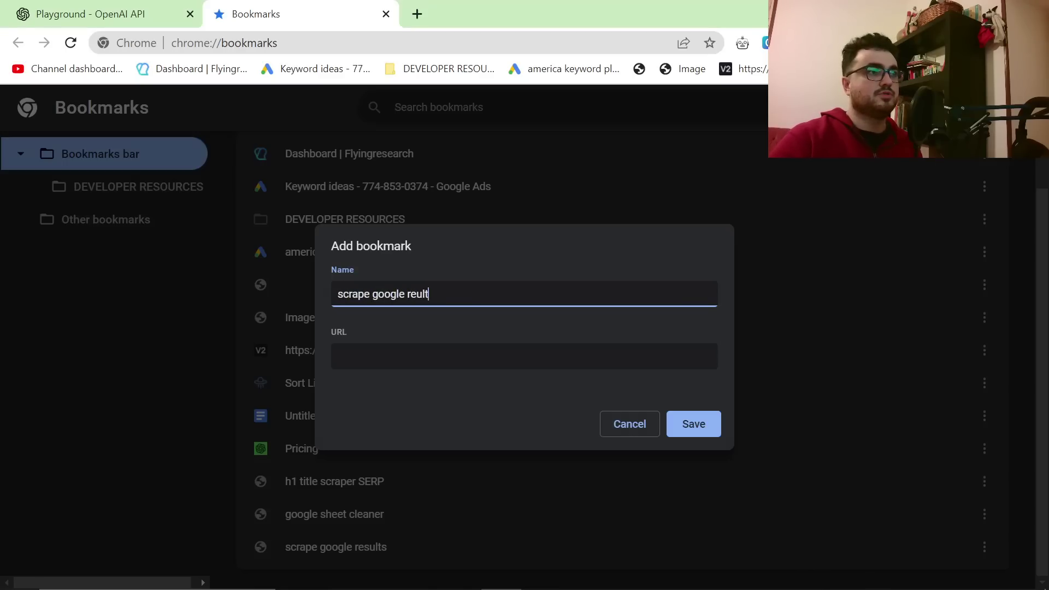
{"action": "type", "text": "s"}
{"action": "key", "text": "BackSpace"}
{"action": "key", "text": "BackSpace"}
{"action": "key", "text": "BackSpace"}
{"action": "key", "text": "BackSpace"}
{"action": "type", "text": "sults amazon"}
{"action": "key", "text": "Tab"}
{"action": "type", "text": "https"}
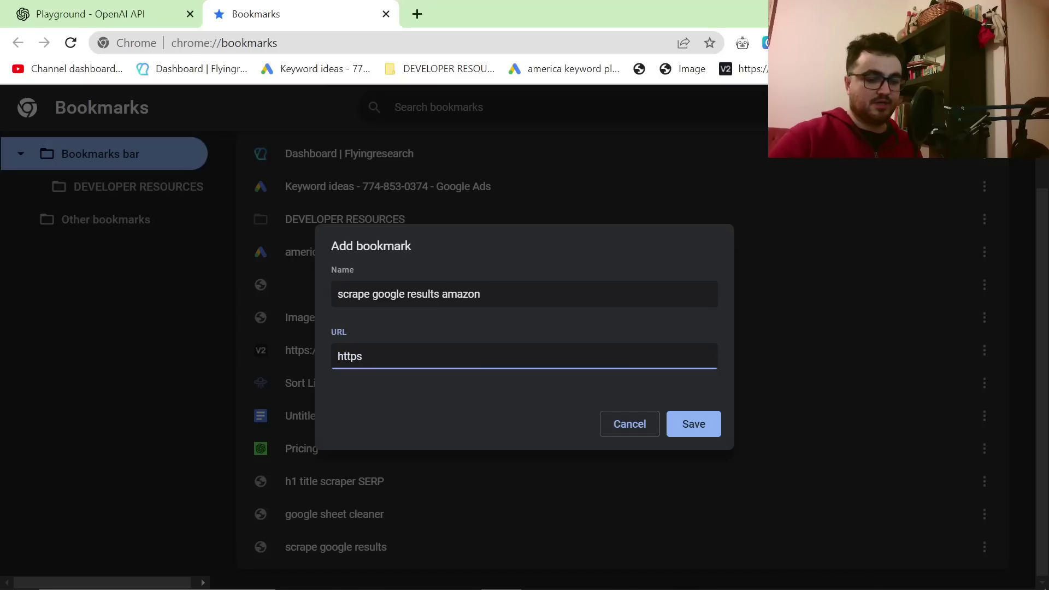
{"action": "type", "text": ">//google.co"}
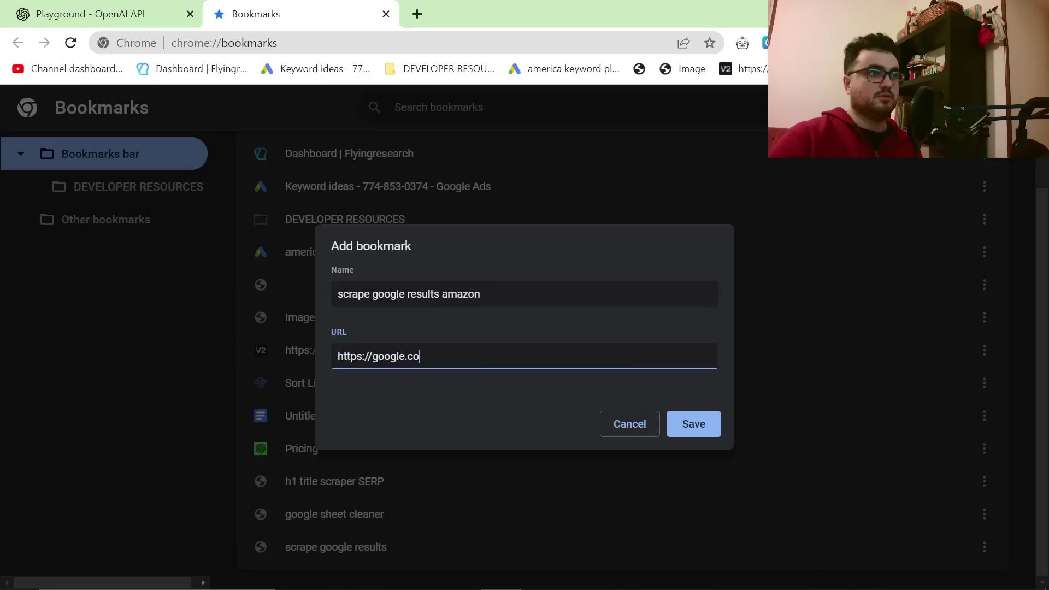
{"action": "type", "text": "m"}
{"action": "left_click", "coordinate": [696, 424]}
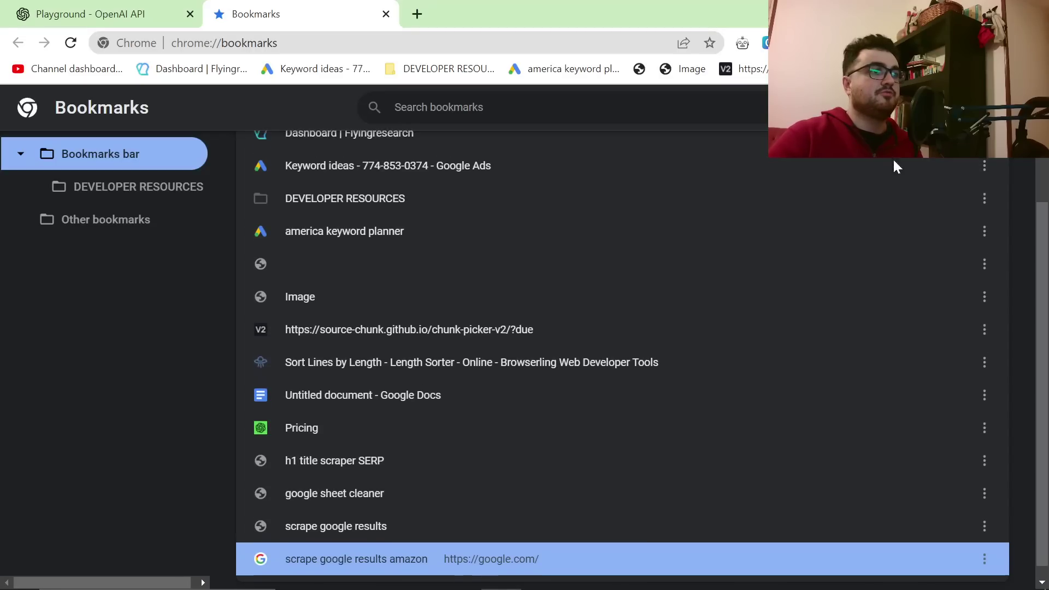
Step: Launch the new bookmark from the bookmarks bar overflow list to load Google
{"action": "scroll", "coordinate": [733, 291], "scroll_direction": "up", "scroll_amount": 2}
{"action": "left_click", "coordinate": [1035, 68]}
{"action": "left_click", "coordinate": [929, 185]}
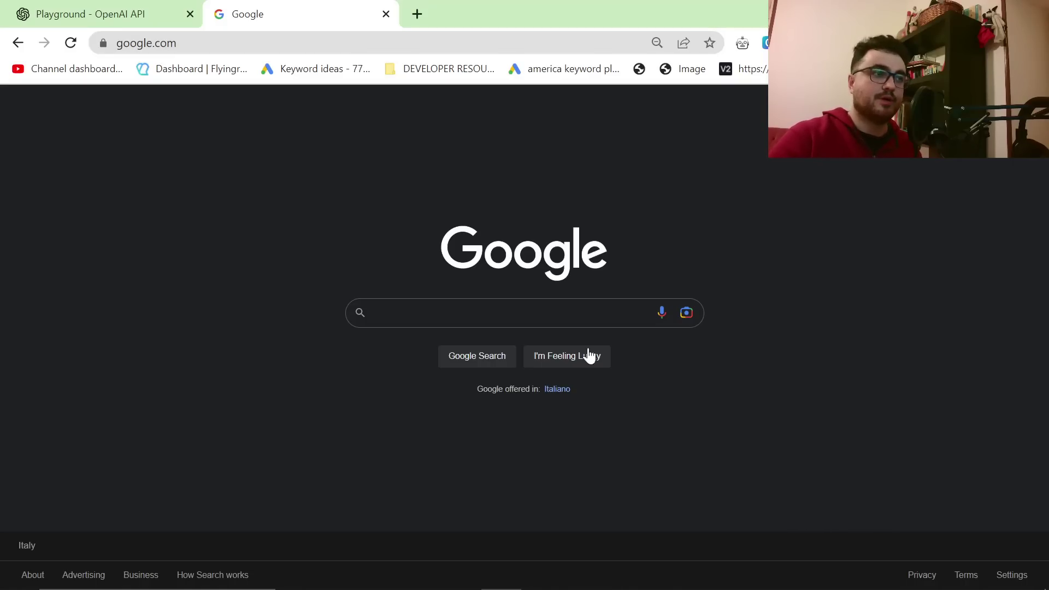
Step: Rerun the recent site:amazon.com intitle:camping search and pass the reCAPTCHA check
{"action": "left_click", "coordinate": [437, 312]}
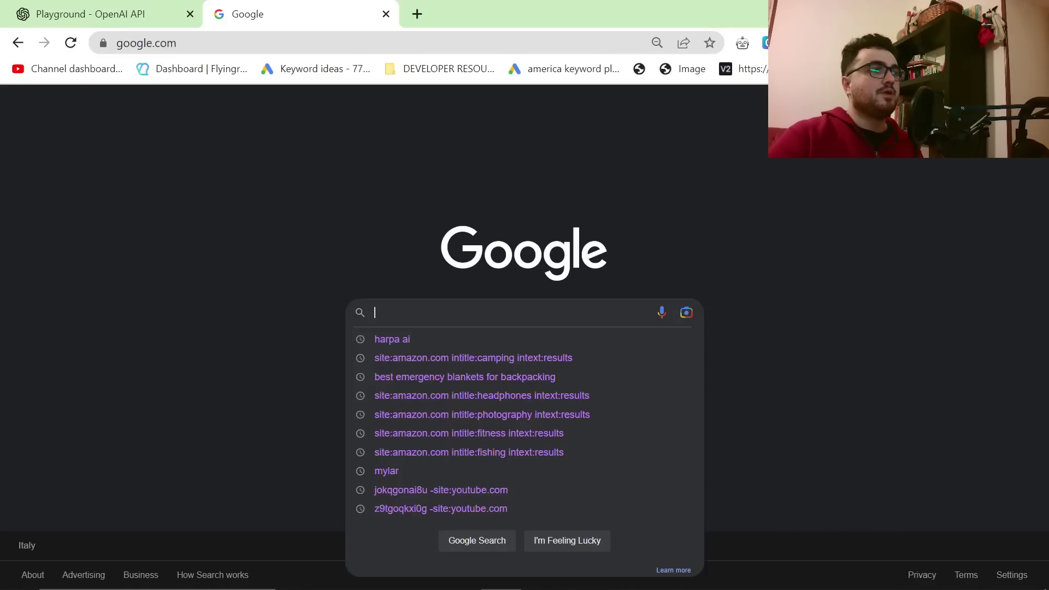
{"action": "left_click", "coordinate": [428, 356]}
{"action": "left_click", "coordinate": [32, 152]}
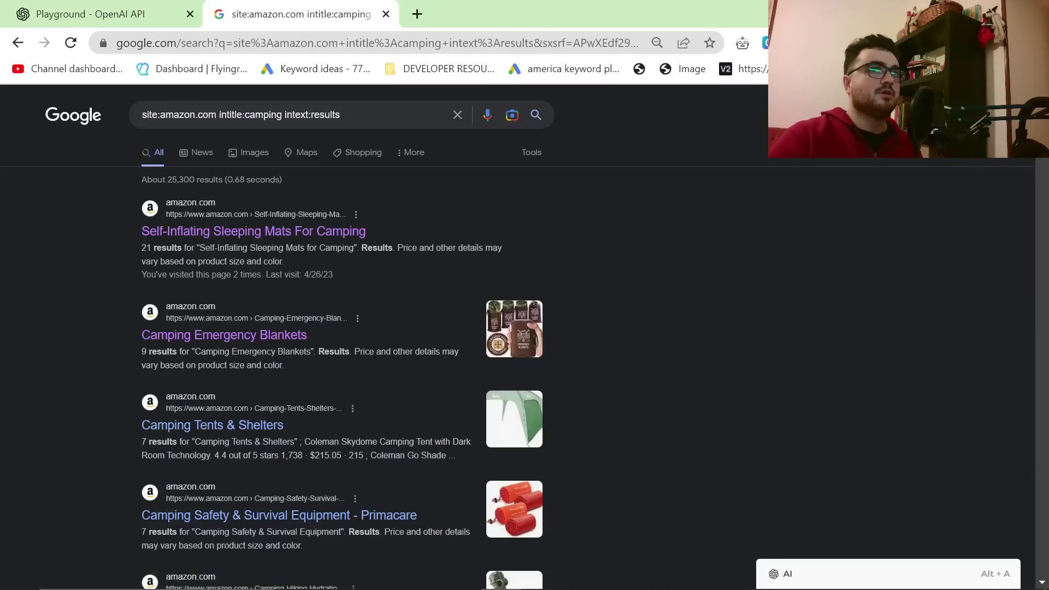
{"action": "left_click", "coordinate": [978, 115]}
{"action": "left_click", "coordinate": [911, 175]}
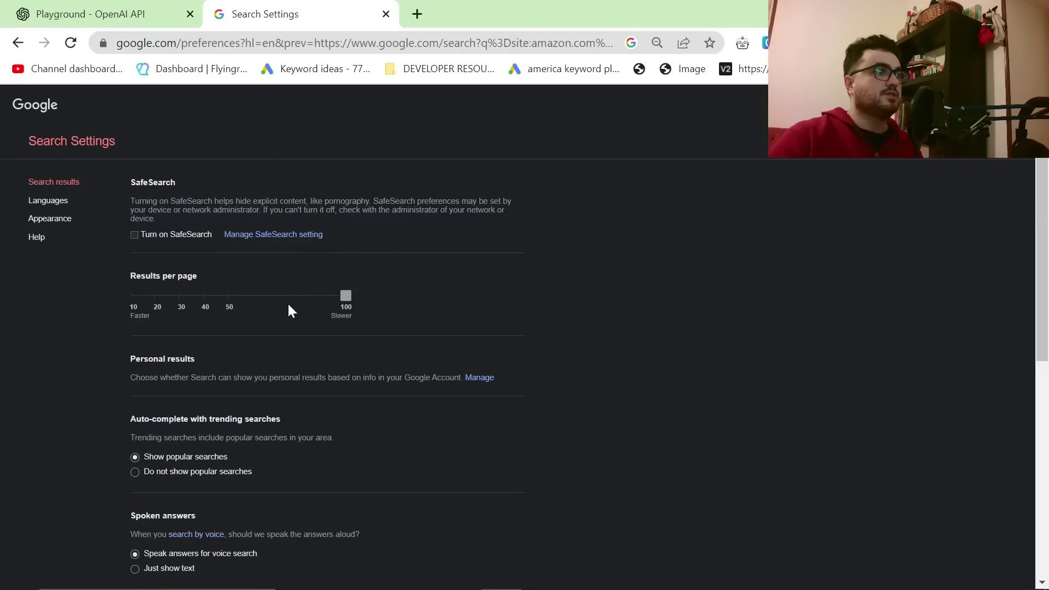
{"action": "left_click_drag", "start_coordinate": [310, 298], "coordinate": [413, 303]}
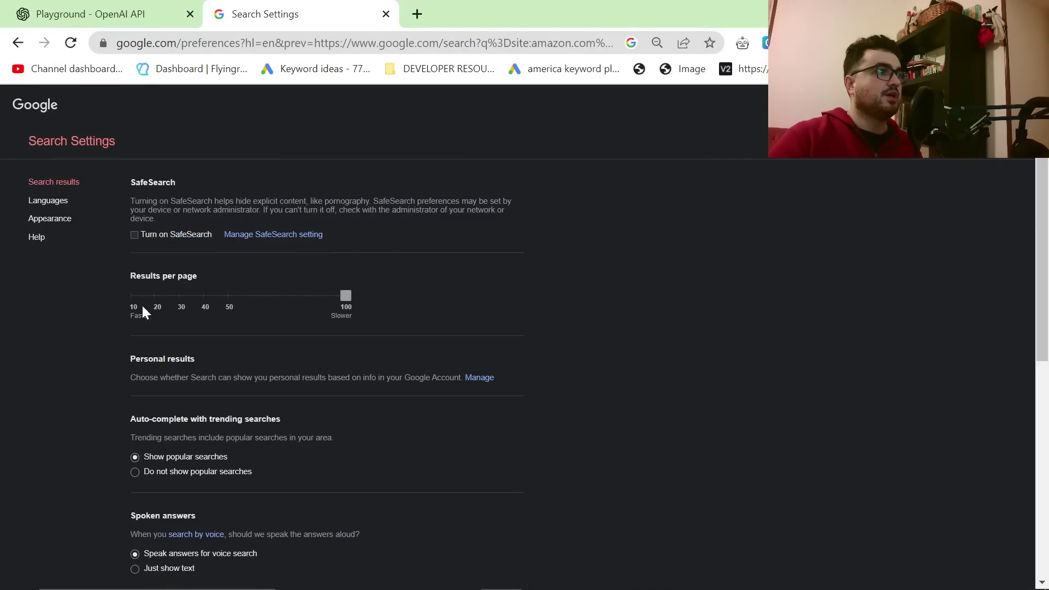
{"action": "scroll", "coordinate": [726, 298], "scroll_direction": "down", "scroll_amount": 8}
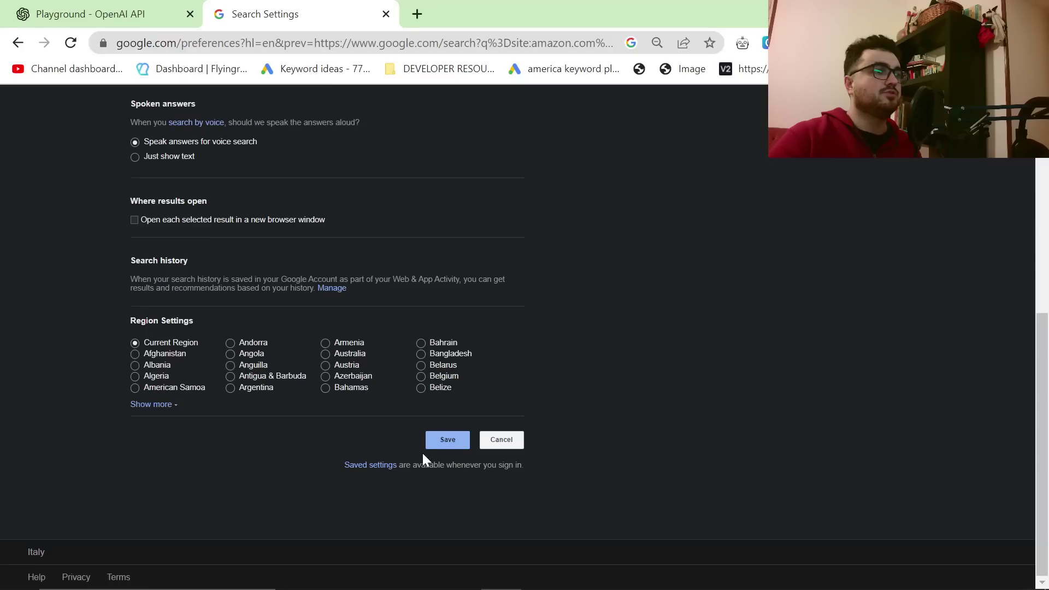
{"action": "left_click", "coordinate": [450, 443]}
{"action": "left_click", "coordinate": [668, 134]}
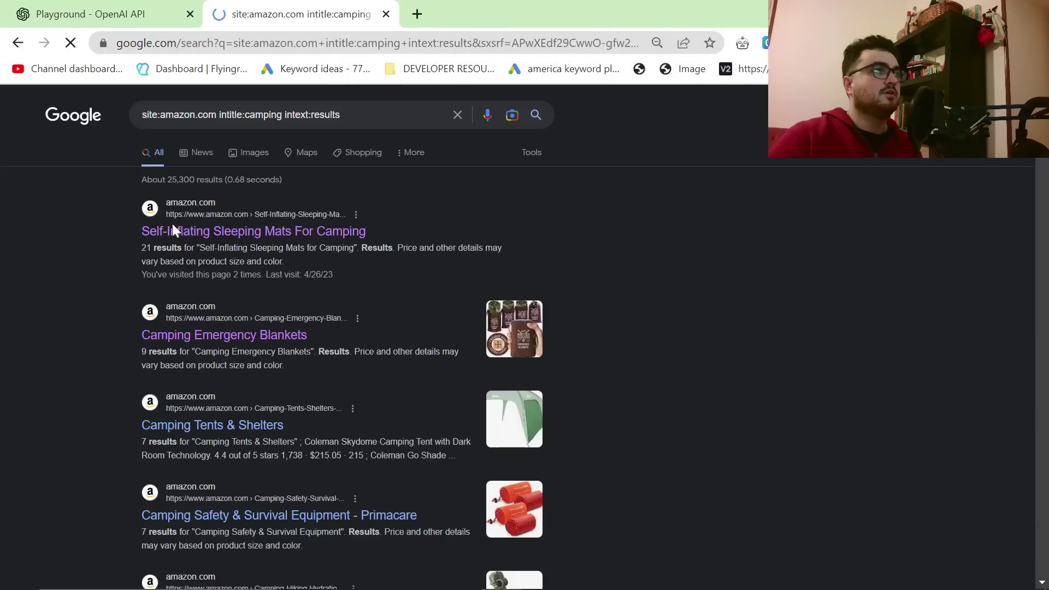
{"action": "scroll", "coordinate": [544, 232], "scroll_direction": "down", "scroll_amount": 10}
{"action": "scroll", "coordinate": [772, 277], "scroll_direction": "down", "scroll_amount": 20}
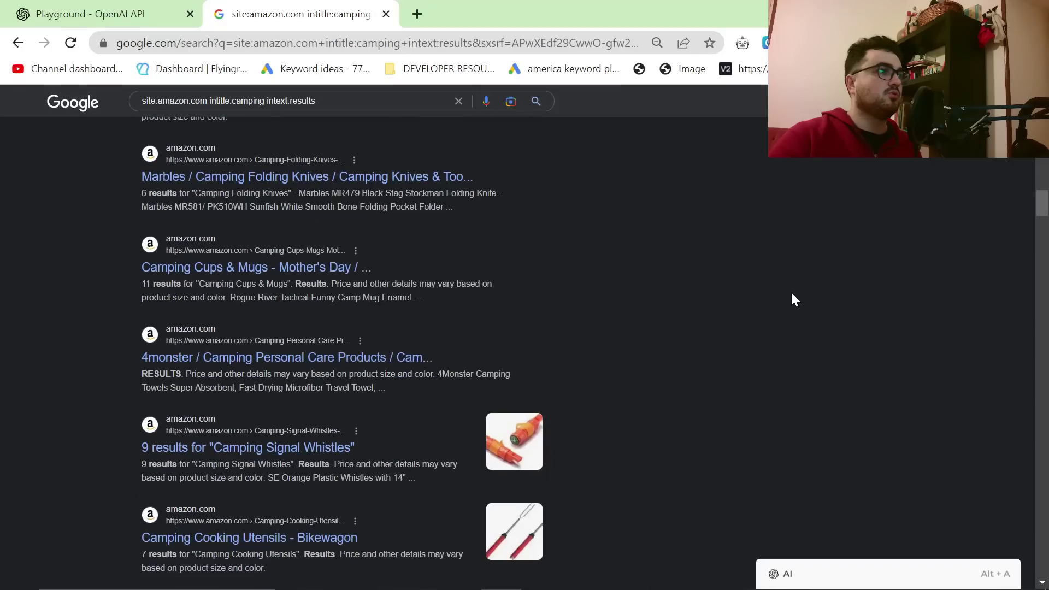
{"action": "scroll", "coordinate": [822, 457], "scroll_direction": "up", "scroll_amount": 20}
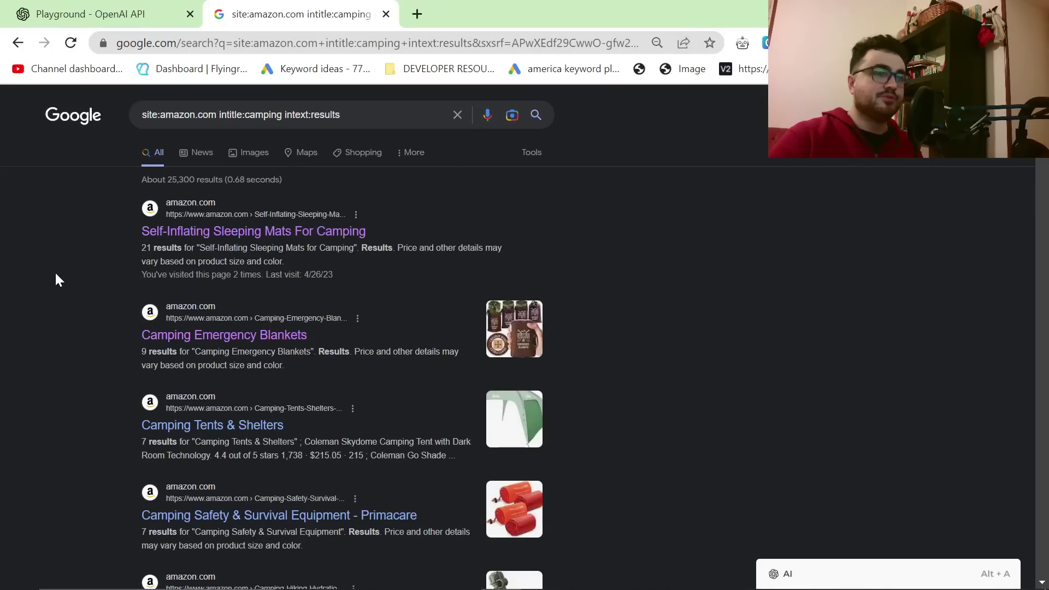
{"action": "middle_click", "coordinate": [185, 234]}
{"action": "left_click", "coordinate": [470, 10]}
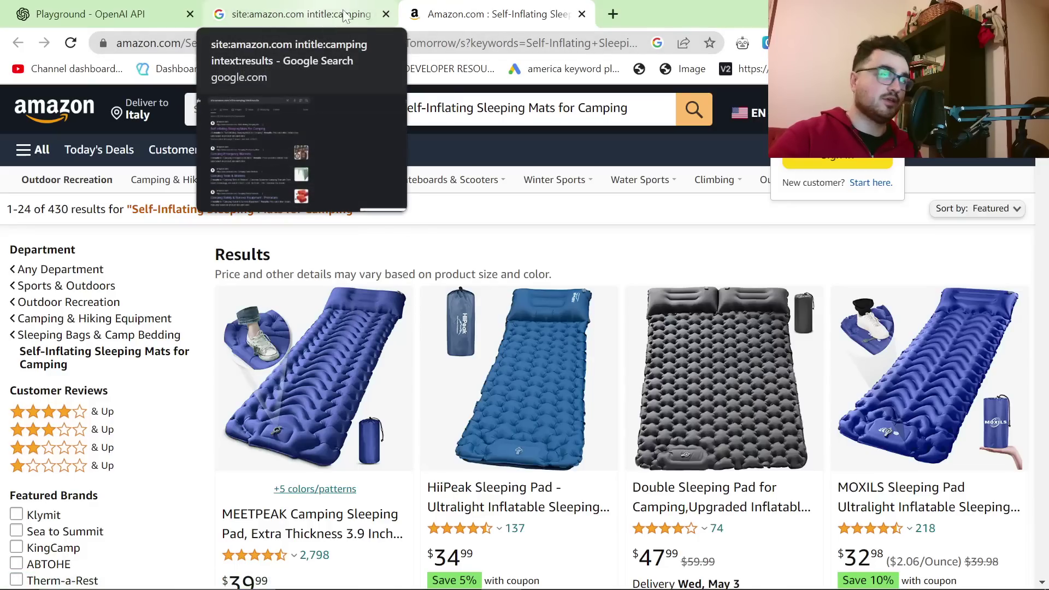
{"action": "left_click", "coordinate": [582, 14]}
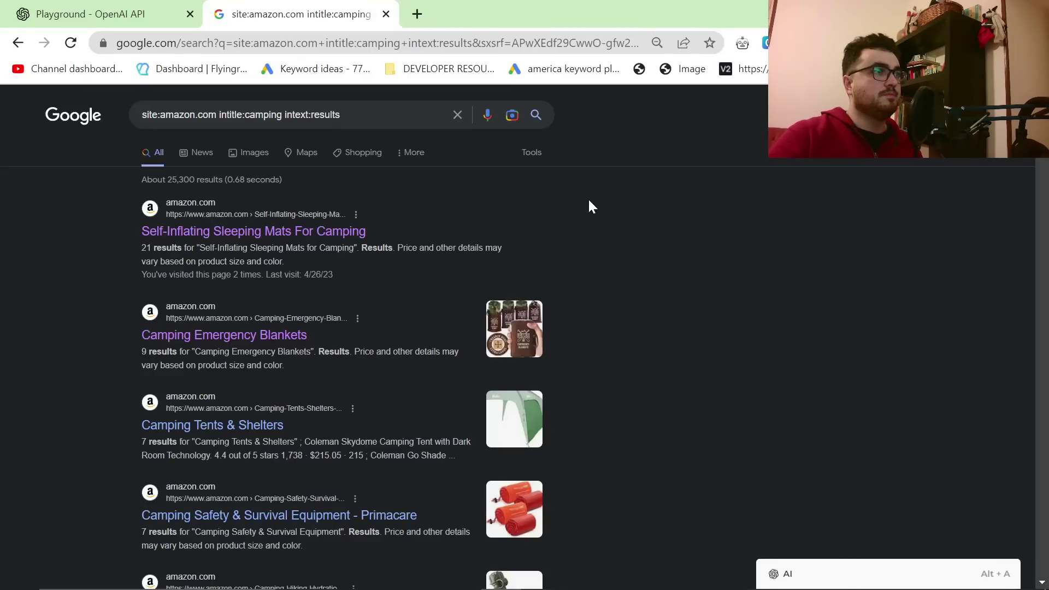
Step: Return to the Playground and select the javascript: bookmarklet code in GPT-4's reply
{"action": "left_click", "coordinate": [164, 14]}
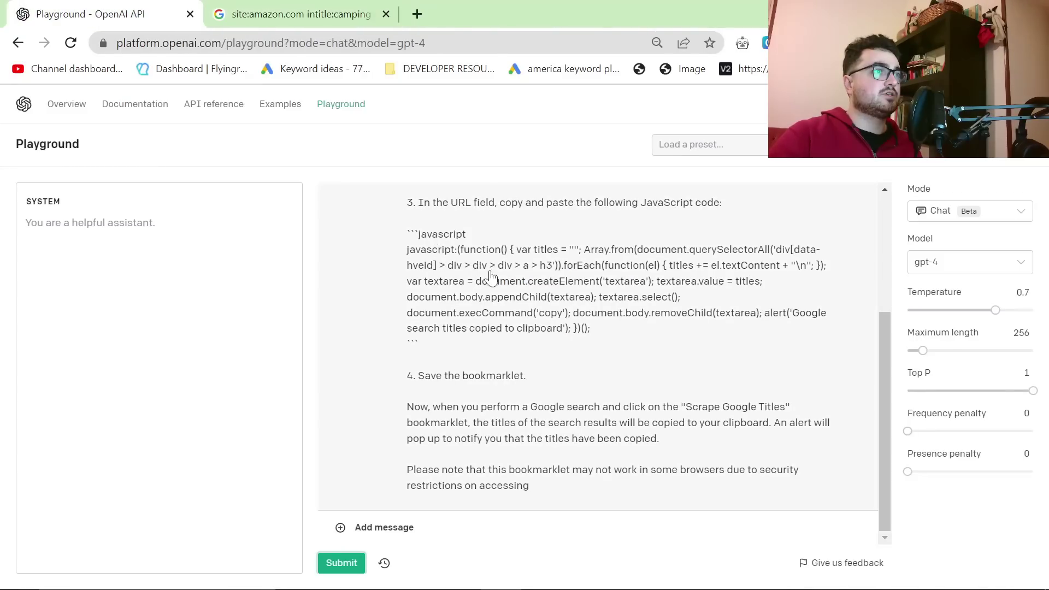
{"action": "scroll", "coordinate": [445, 200], "scroll_direction": "up", "scroll_amount": 3}
{"action": "scroll", "coordinate": [445, 200], "scroll_direction": "up", "scroll_amount": 1}
{"action": "scroll", "coordinate": [497, 328], "scroll_direction": "down", "scroll_amount": 2}
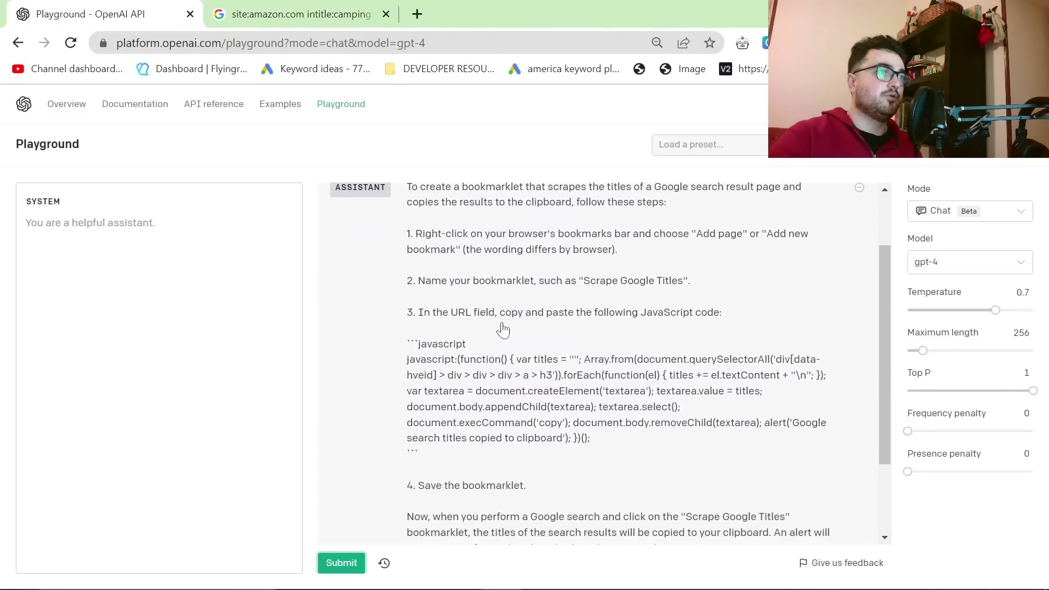
{"action": "left_click", "coordinate": [494, 388]}
{"action": "scroll", "coordinate": [602, 355], "scroll_direction": "up", "scroll_amount": 1}
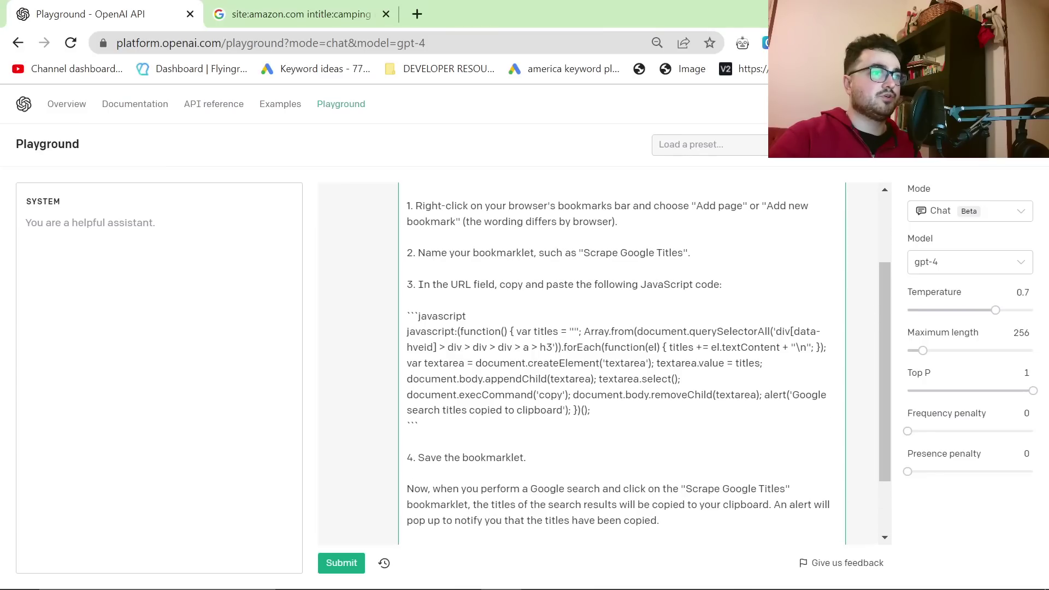
{"action": "left_click_drag", "start_coordinate": [592, 411], "coordinate": [392, 335]}
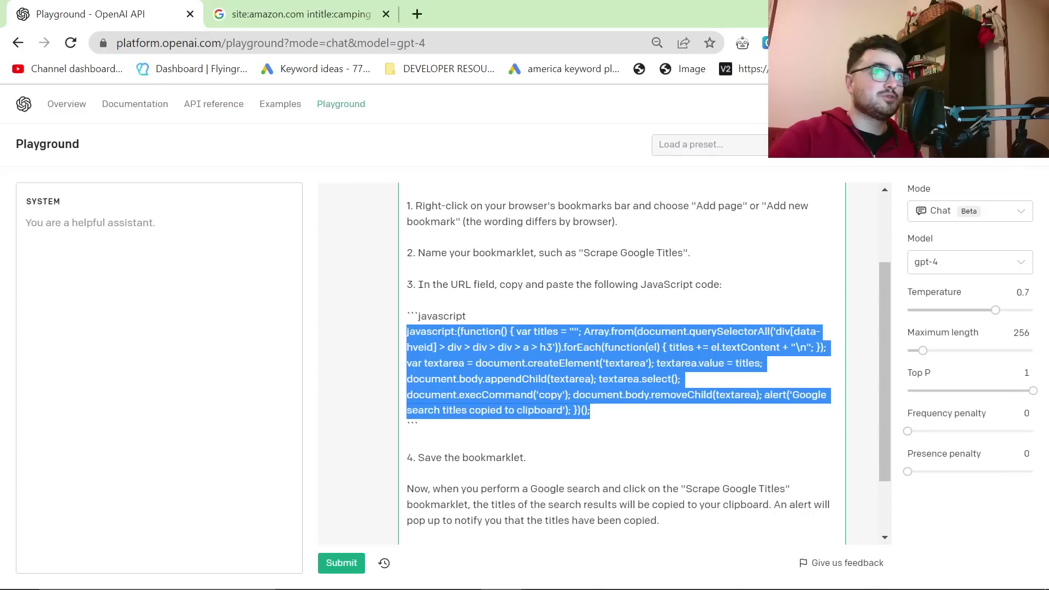
Step: Reselect the complete javascript: code line and copy it
{"action": "left_click", "coordinate": [889, 153]}
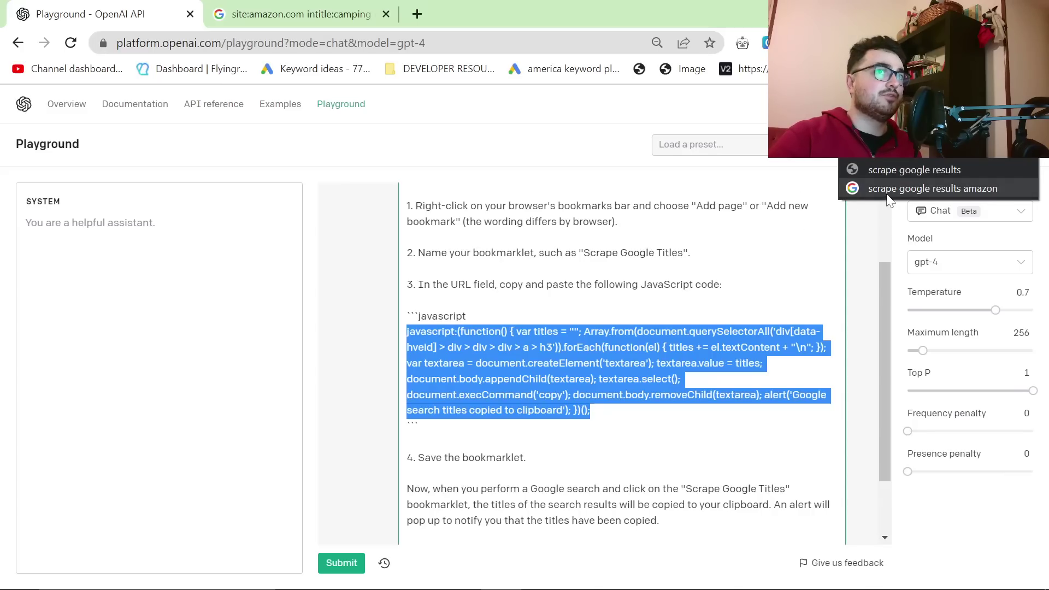
{"action": "left_click", "coordinate": [437, 332]}
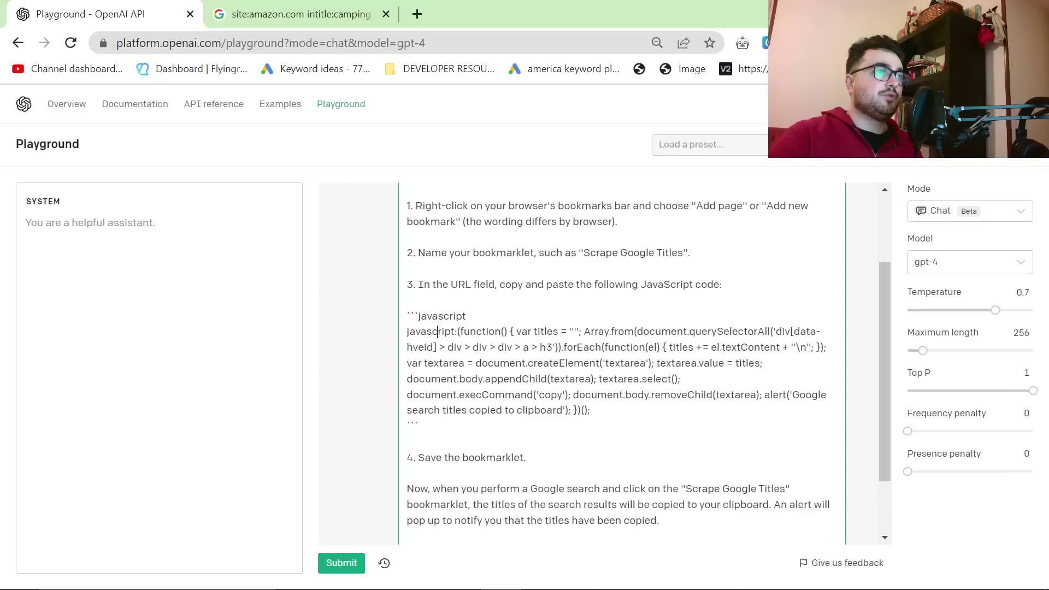
{"action": "left_click_drag", "start_coordinate": [591, 411], "coordinate": [382, 332]}
{"action": "key", "text": "ctrl+c"}
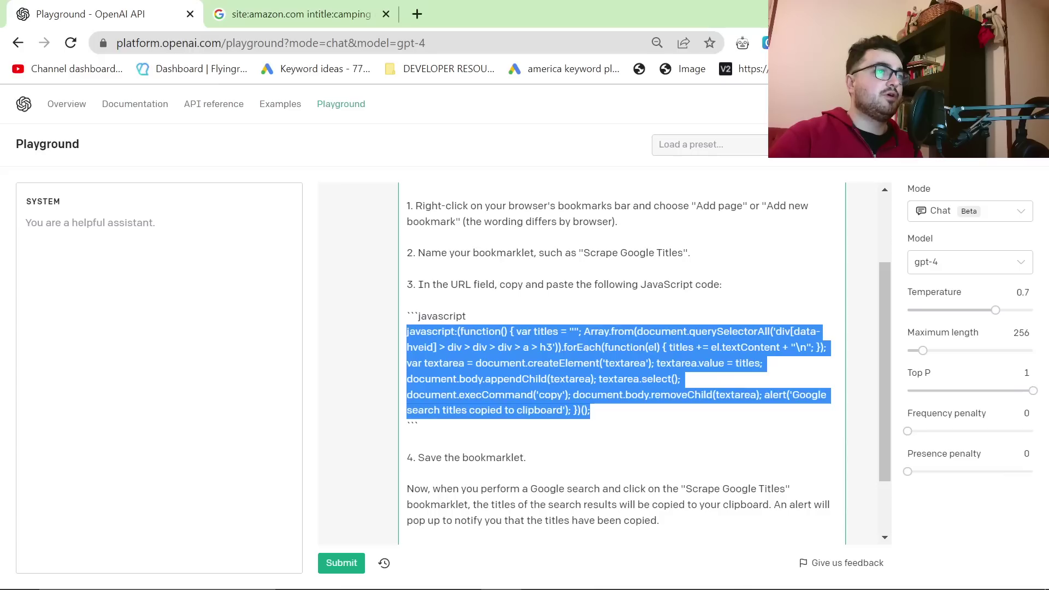
{"action": "double_click", "coordinate": [412, 426]}
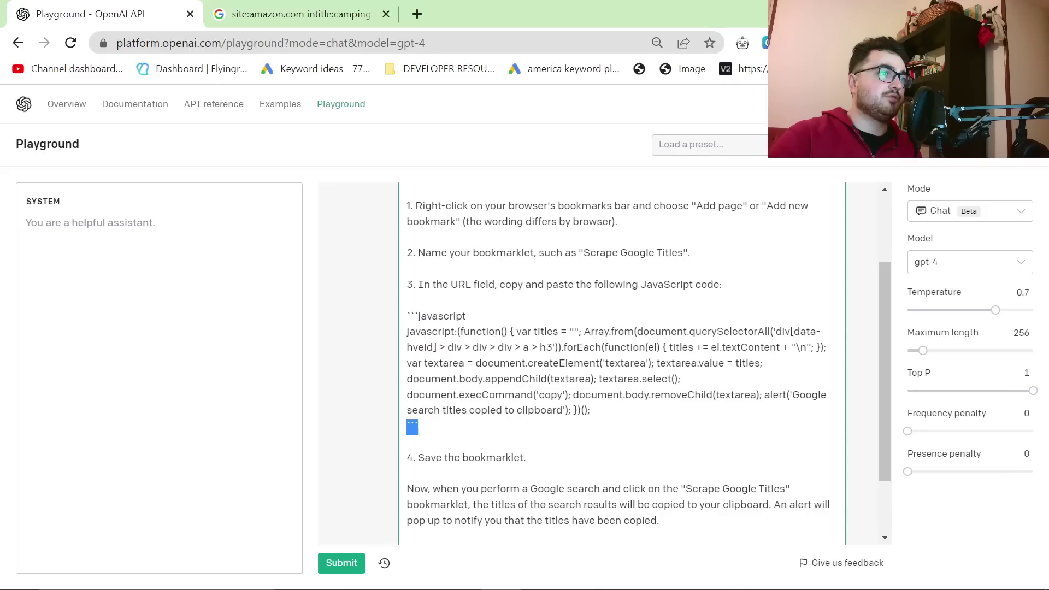
{"action": "double_click", "coordinate": [436, 316]}
{"action": "left_click", "coordinate": [585, 394]}
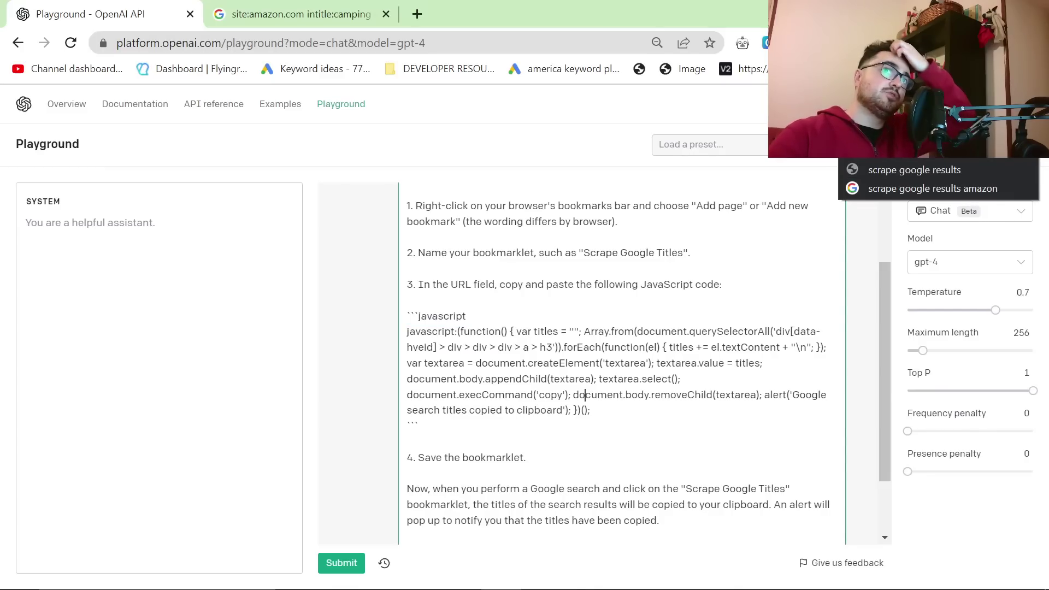
Step: Replace the 'scrape google results amazon' bookmark's URL with the copied javascript: code and save
{"action": "right_click", "coordinate": [874, 189]}
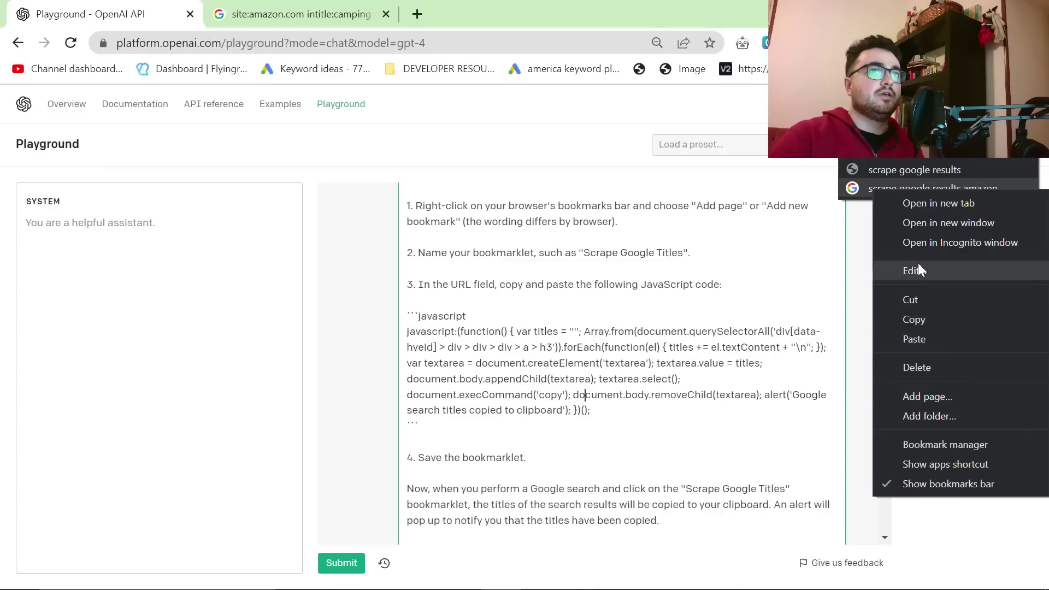
{"action": "left_click", "coordinate": [917, 269]}
{"action": "key", "text": "Tab"}
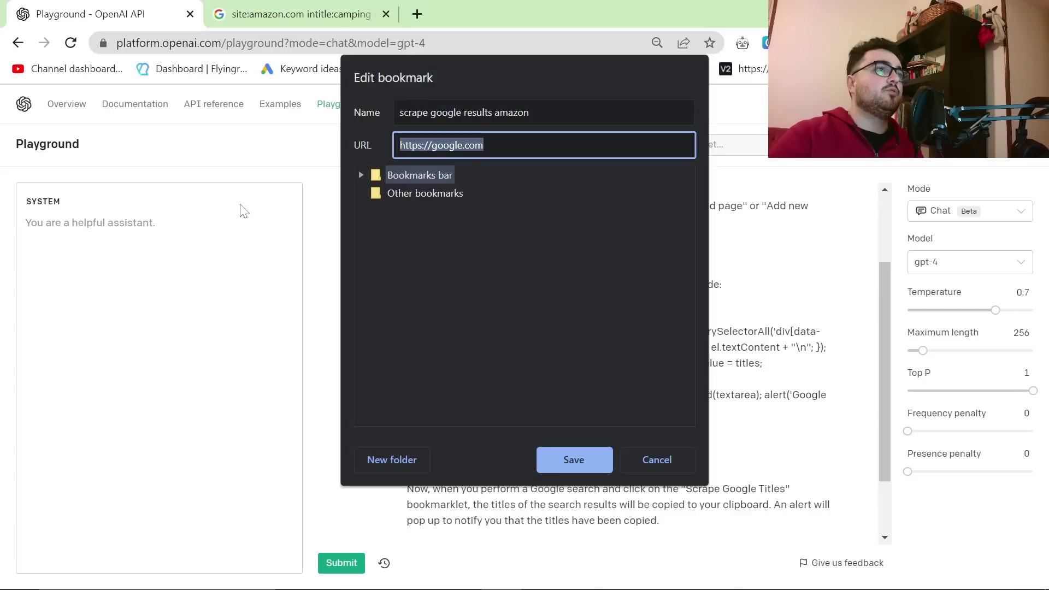
{"action": "key", "text": "ctrl+v"}
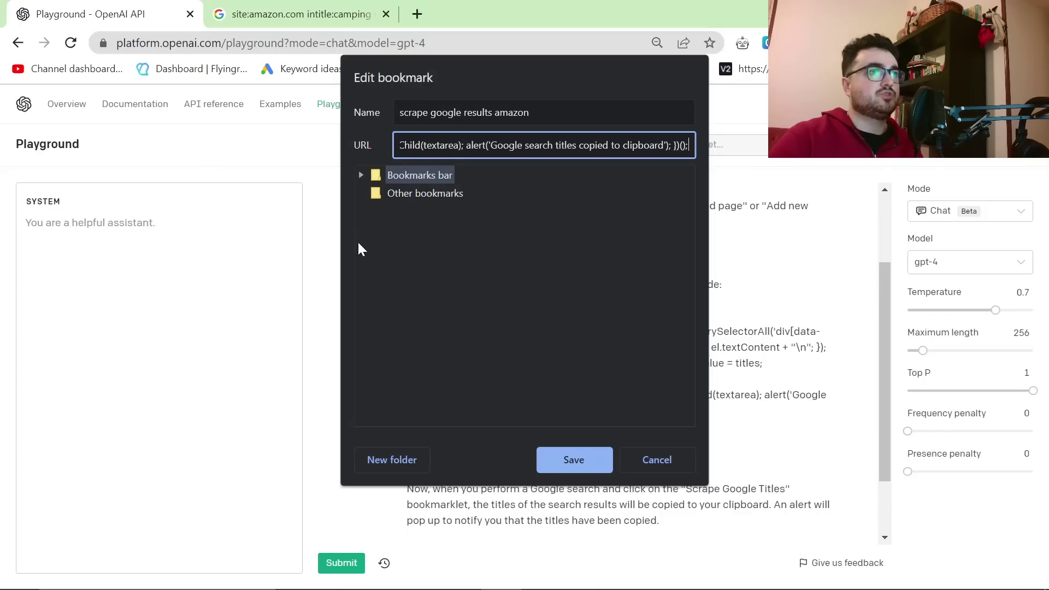
{"action": "left_click", "coordinate": [579, 459]}
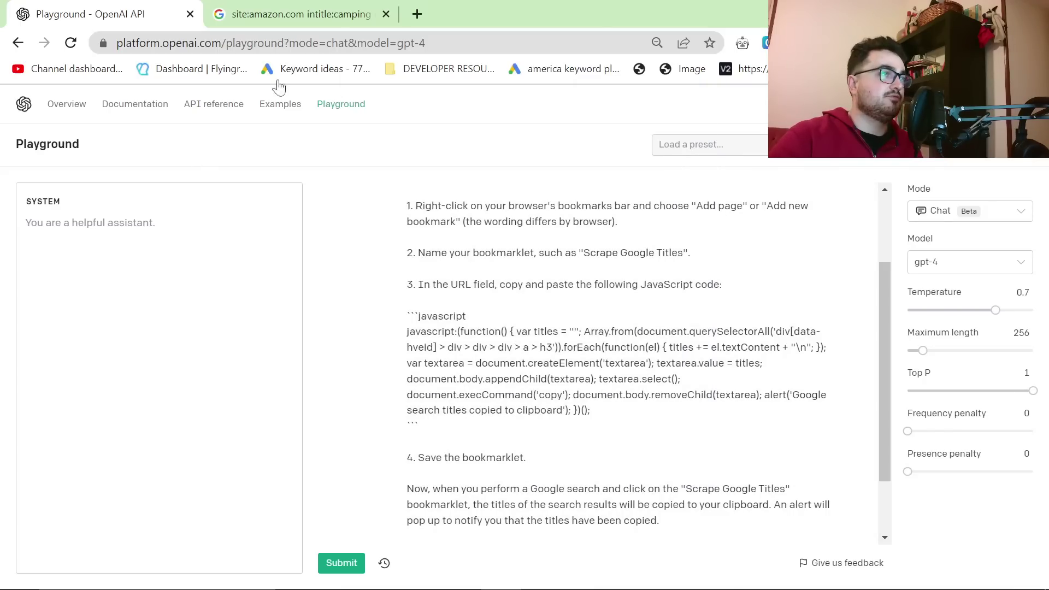
Step: Run the bookmarklet on the Amazon camping results to copy their titles
{"action": "left_click", "coordinate": [296, 14]}
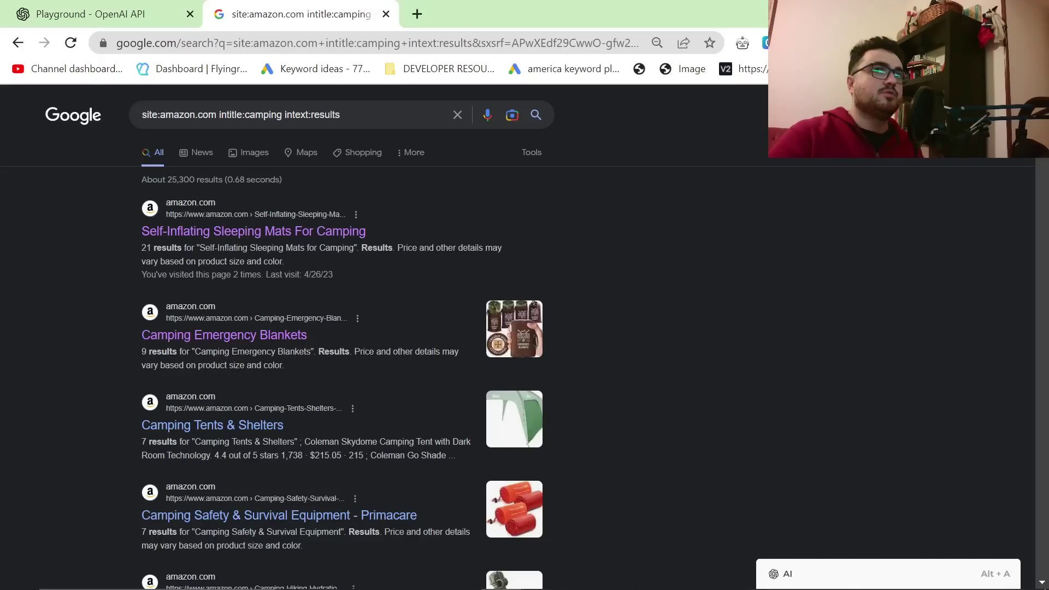
{"action": "left_click", "coordinate": [948, 193]}
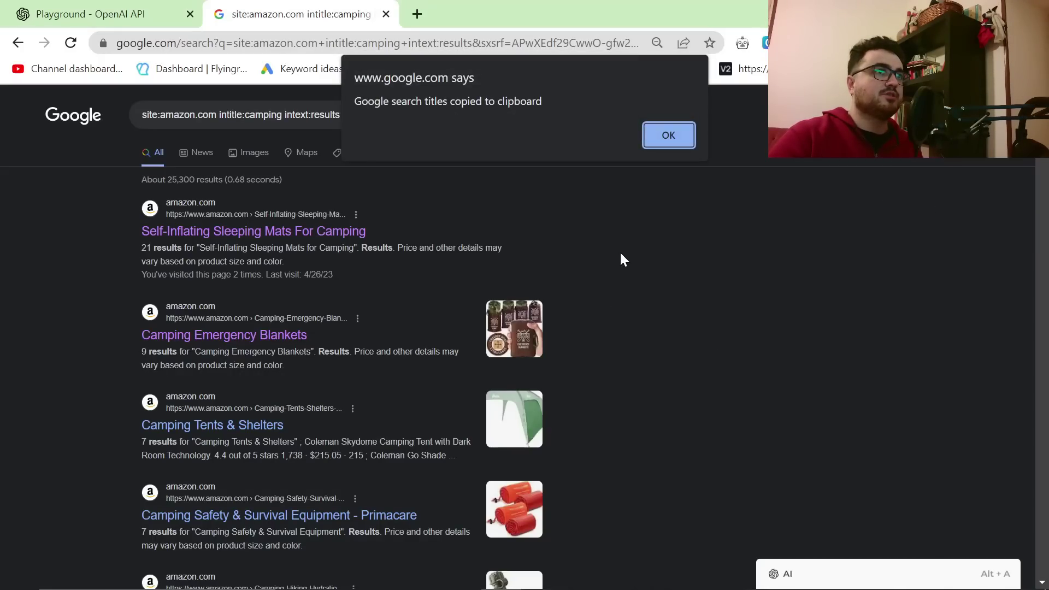
{"action": "left_click_drag", "start_coordinate": [544, 101], "coordinate": [354, 102]}
{"action": "left_click", "coordinate": [683, 142]}
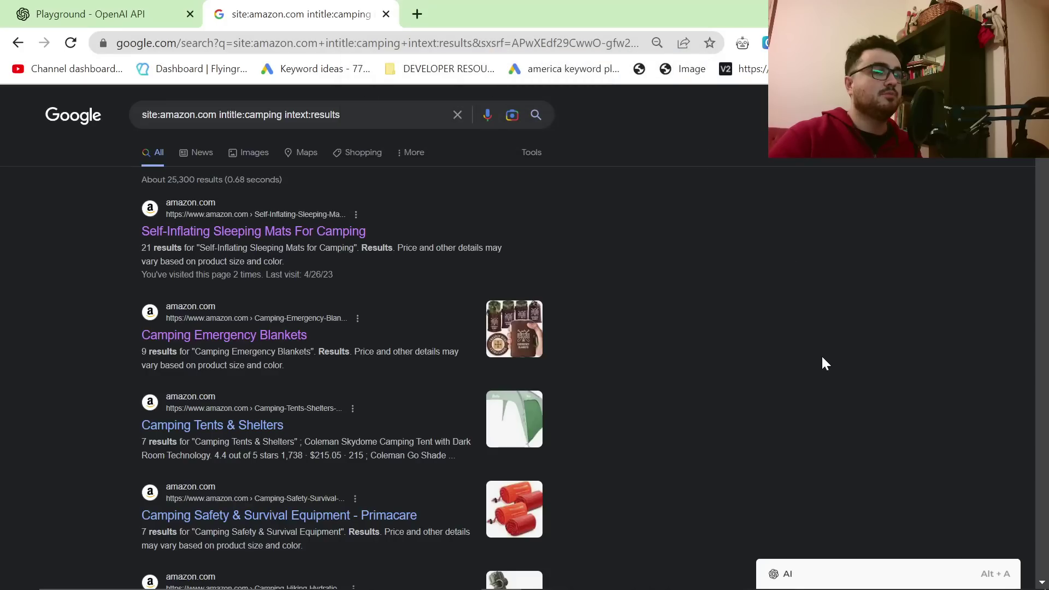
Step: Paste the scraped titles into the Playground's system message
{"action": "left_click", "coordinate": [131, 14]}
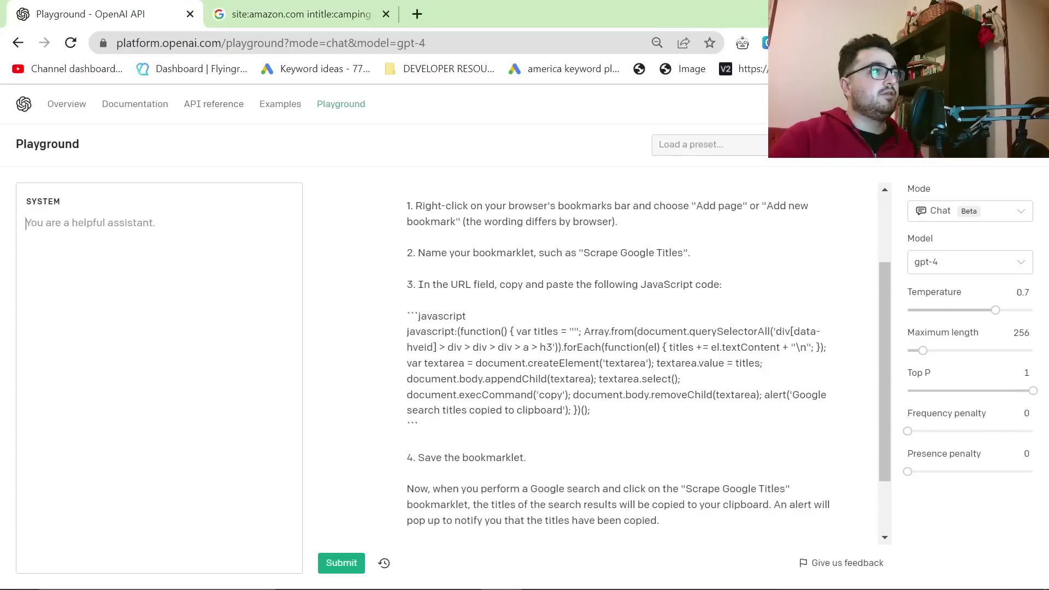
{"action": "key", "text": "ctrl+v"}
{"action": "scroll", "coordinate": [159, 393], "scroll_direction": "up", "scroll_amount": 10}
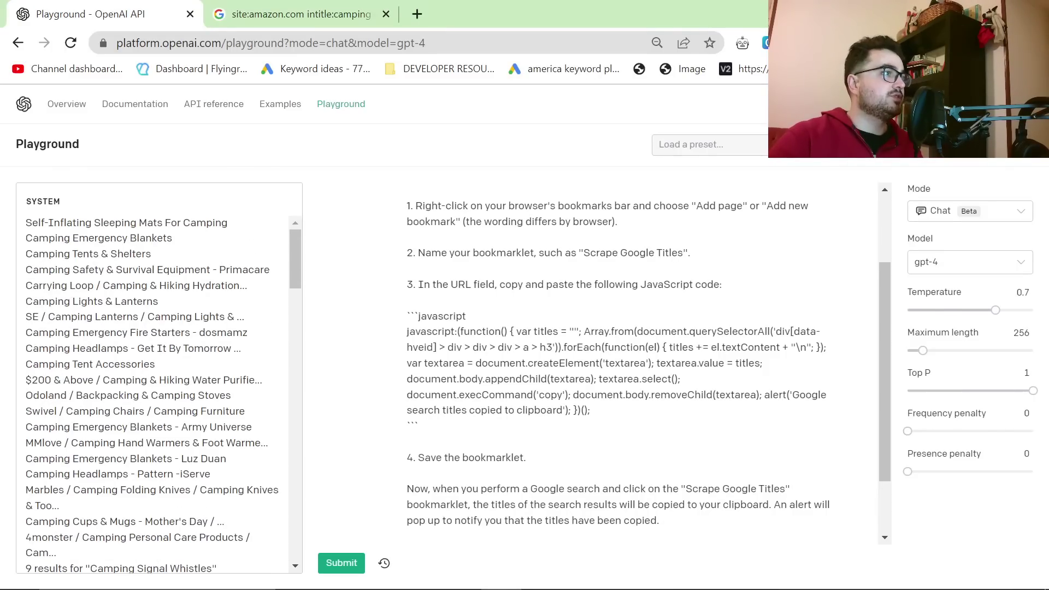
{"action": "scroll", "coordinate": [158, 393], "scroll_direction": "down", "scroll_amount": 15}
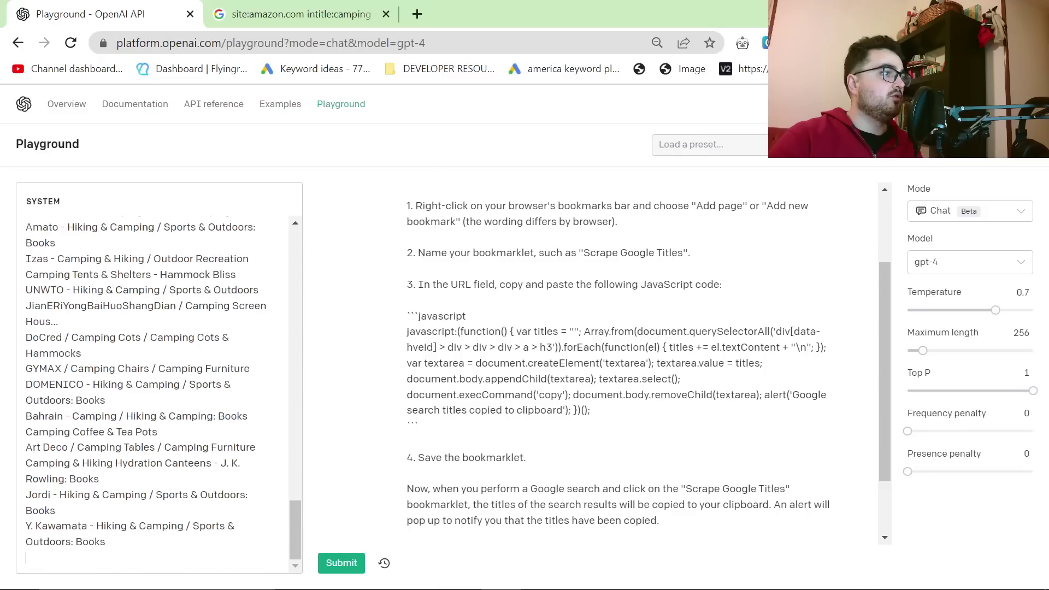
{"action": "scroll", "coordinate": [159, 393], "scroll_direction": "up", "scroll_amount": 10}
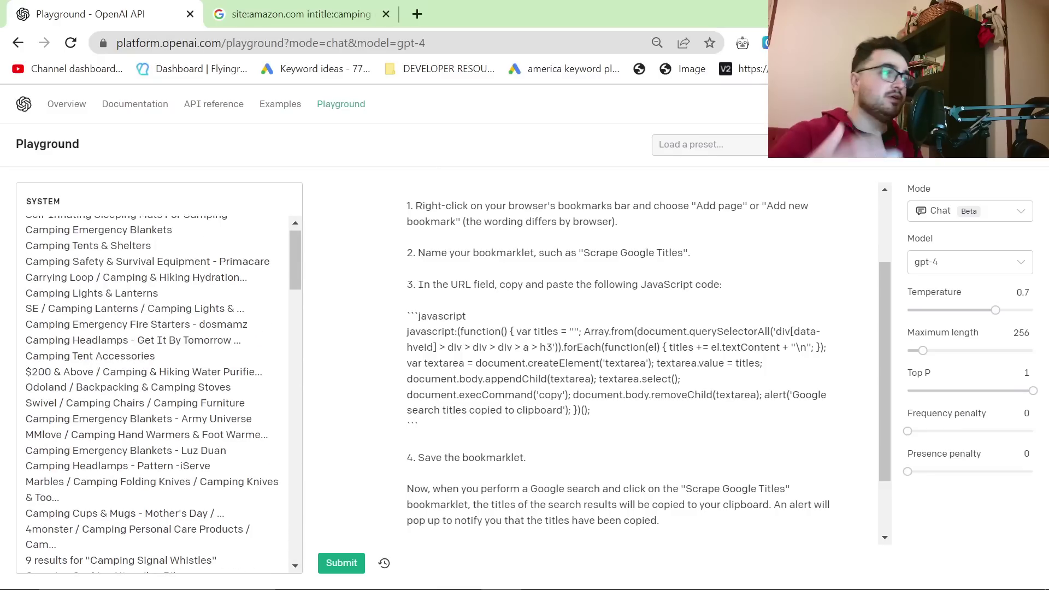
Step: Compare the result titles, such as Self-Inflating Sleeping Mats For Camping, on the Google results page
{"action": "left_click", "coordinate": [291, 12]}
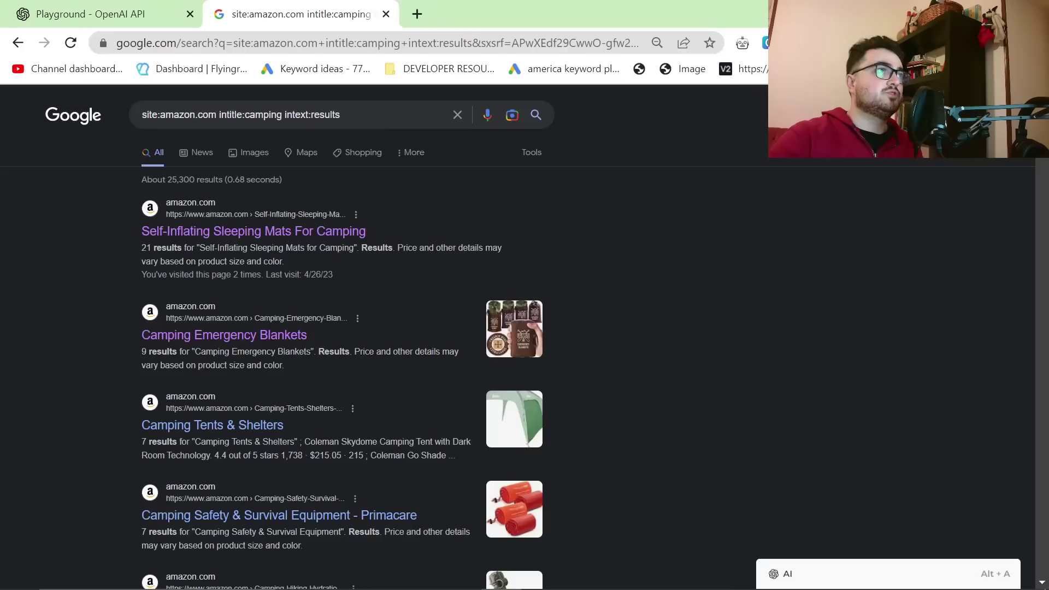
{"action": "left_click_drag", "start_coordinate": [103, 232], "coordinate": [486, 281]}
{"action": "left_click", "coordinate": [487, 281]}
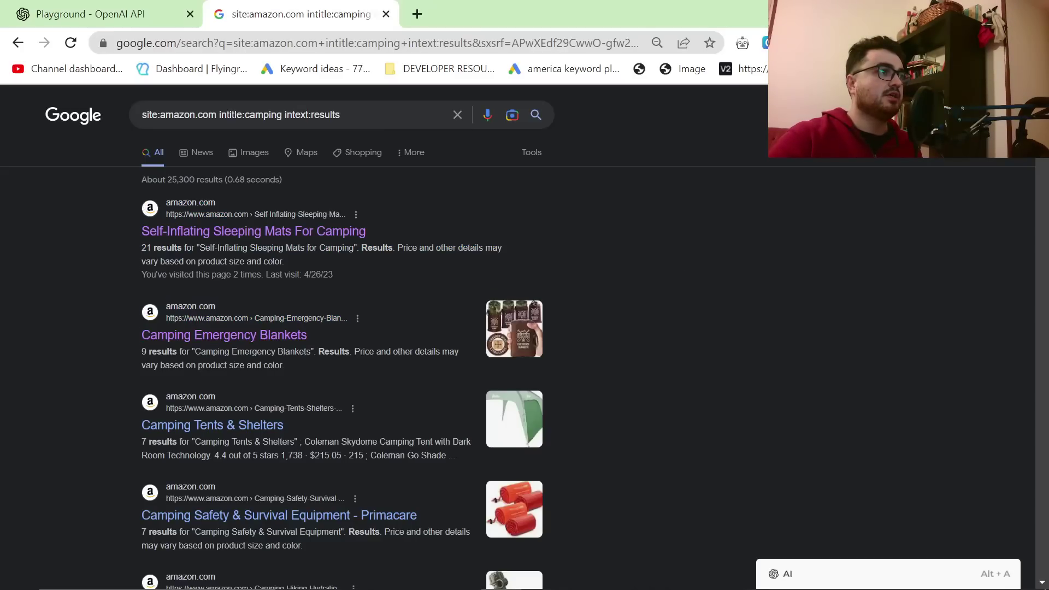
{"action": "left_click_drag", "start_coordinate": [140, 254], "coordinate": [400, 277]}
{"action": "left_click", "coordinate": [684, 290]}
{"action": "left_click_drag", "start_coordinate": [133, 226], "coordinate": [408, 228]}
{"action": "left_click", "coordinate": [732, 313]}
{"action": "key", "text": "ctrl+1"}
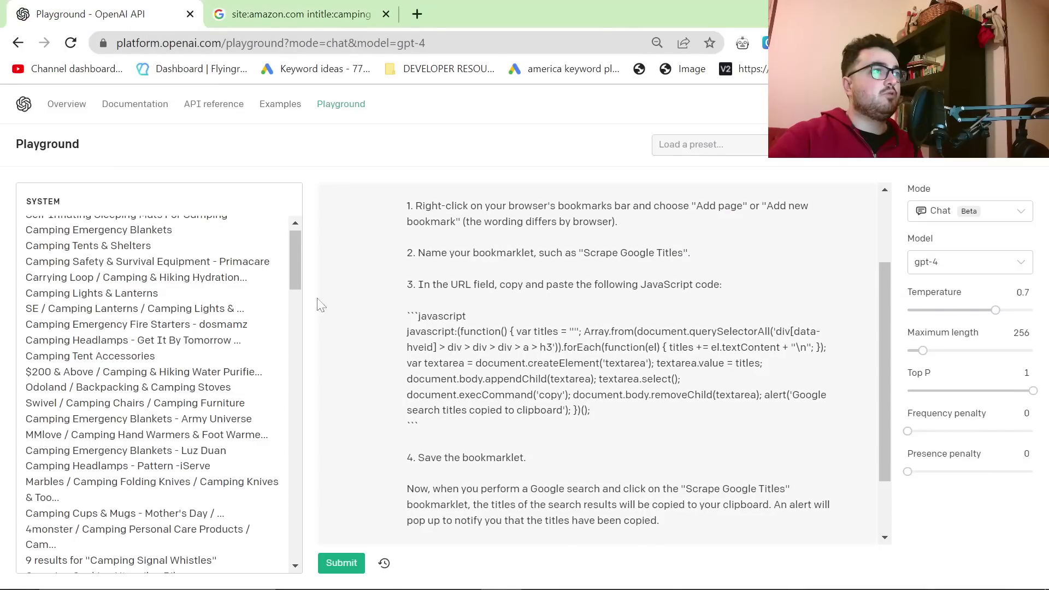
Step: Reload the Playground and set temperature to 1 and maximum length to 1151
{"action": "key", "text": "F5"}
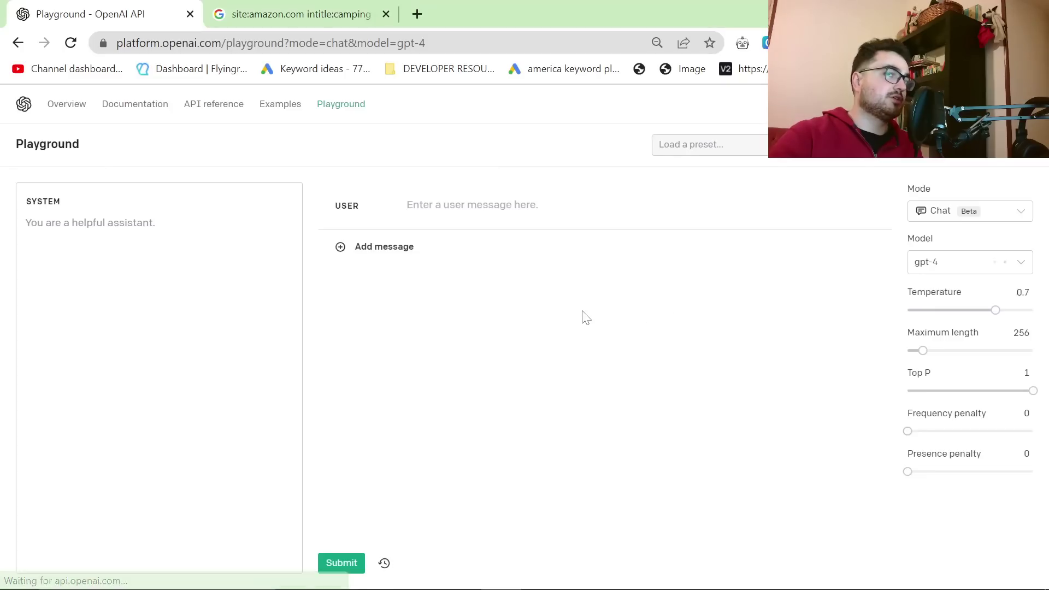
{"action": "left_click_drag", "start_coordinate": [990, 313], "coordinate": [1033, 310]}
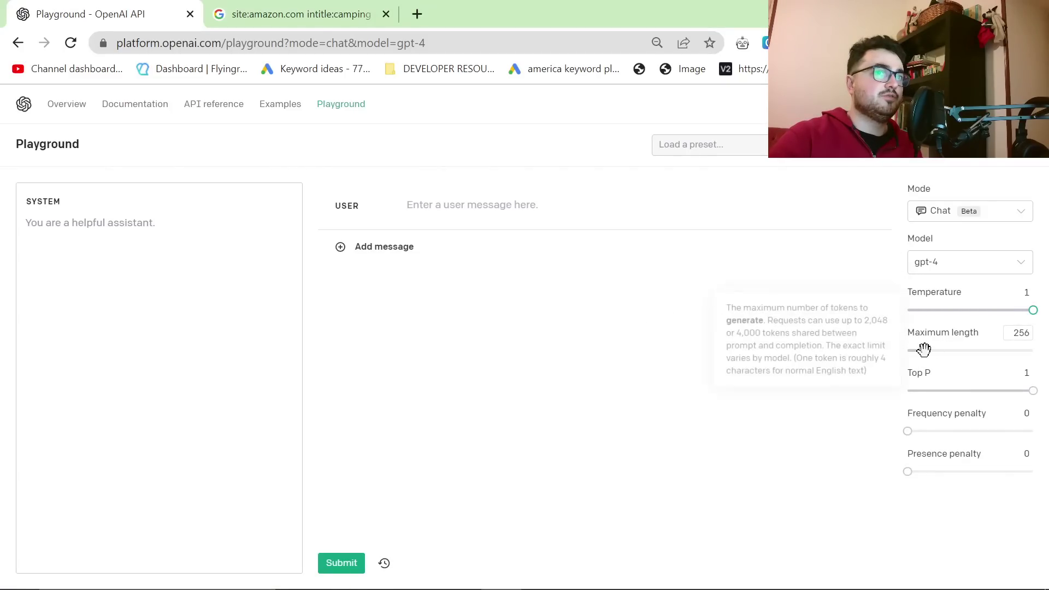
{"action": "left_click_drag", "start_coordinate": [923, 351], "coordinate": [978, 351]}
Step: Paste the camping titles into the system message and draft the keyword-extraction request, always using 'camping'
{"action": "left_click", "coordinate": [90, 222]}
{"action": "key", "text": "ctrl+v"}
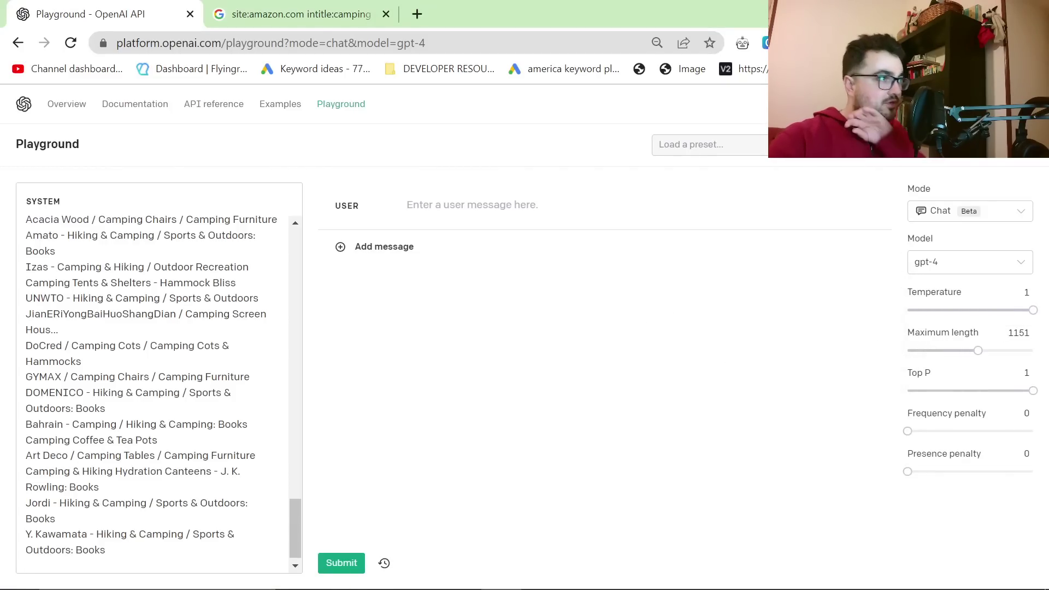
{"action": "scroll", "coordinate": [153, 383], "scroll_direction": "up", "scroll_amount": 15}
{"action": "left_click", "coordinate": [476, 205]}
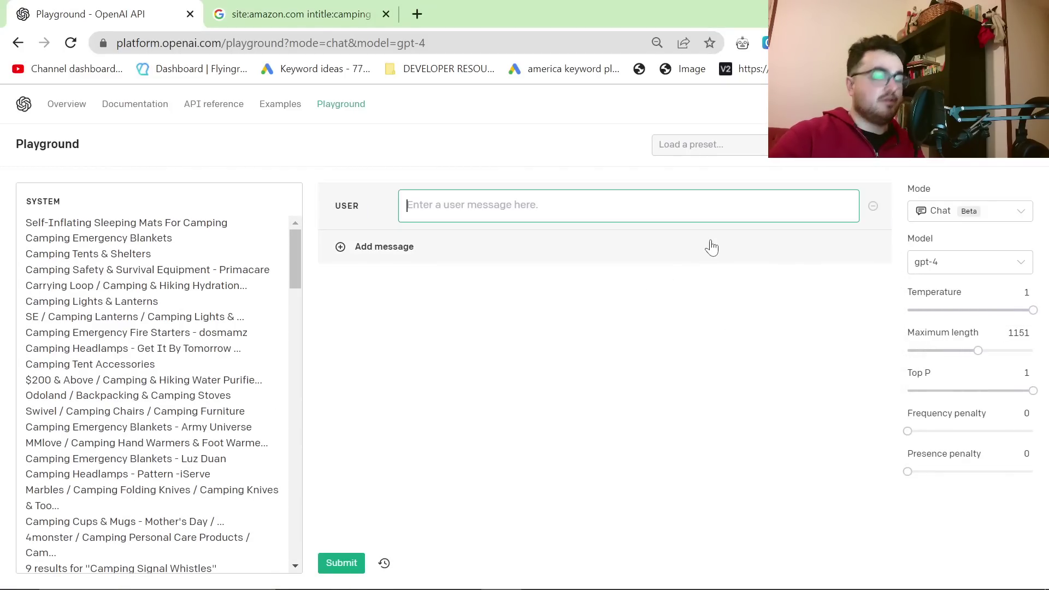
{"action": "type", "text": "Ple"}
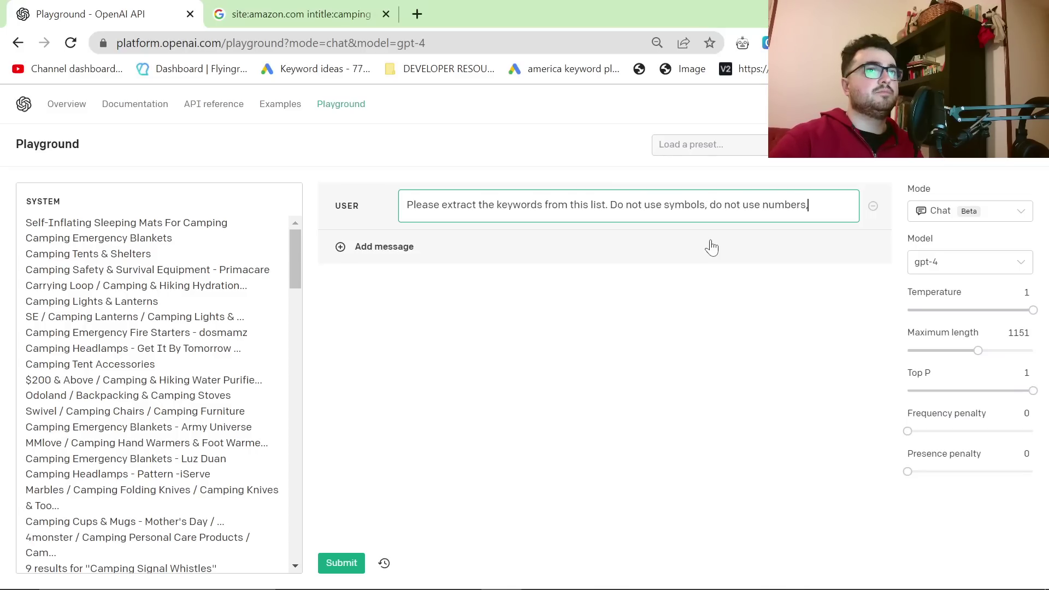
{"action": "type", "text": "and always use the word camping"}
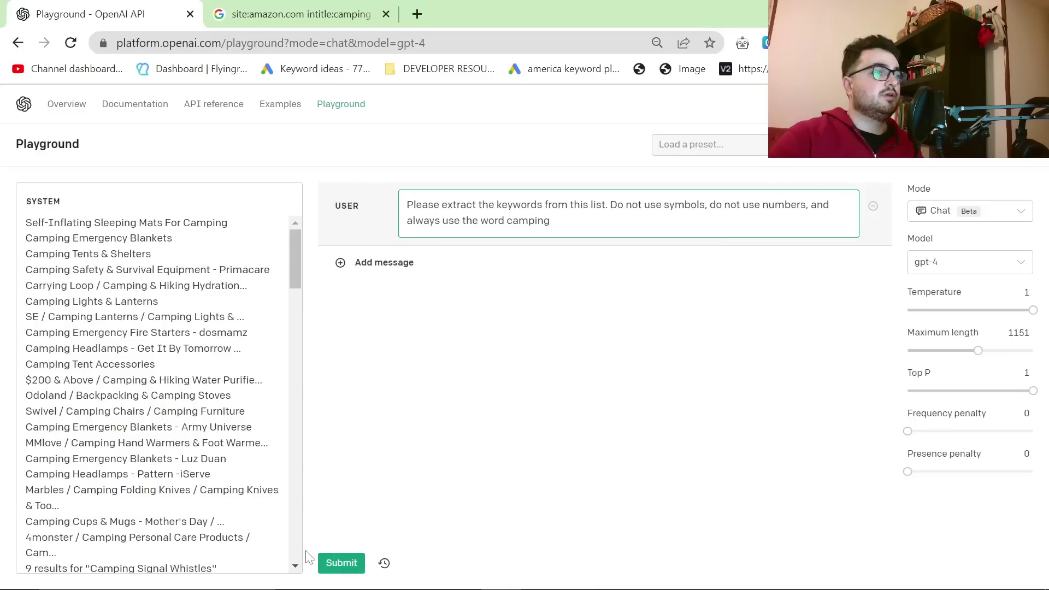
Step: Send the keyword-extraction request to GPT-4 and copy the first prompt
{"action": "left_click", "coordinate": [342, 563]}
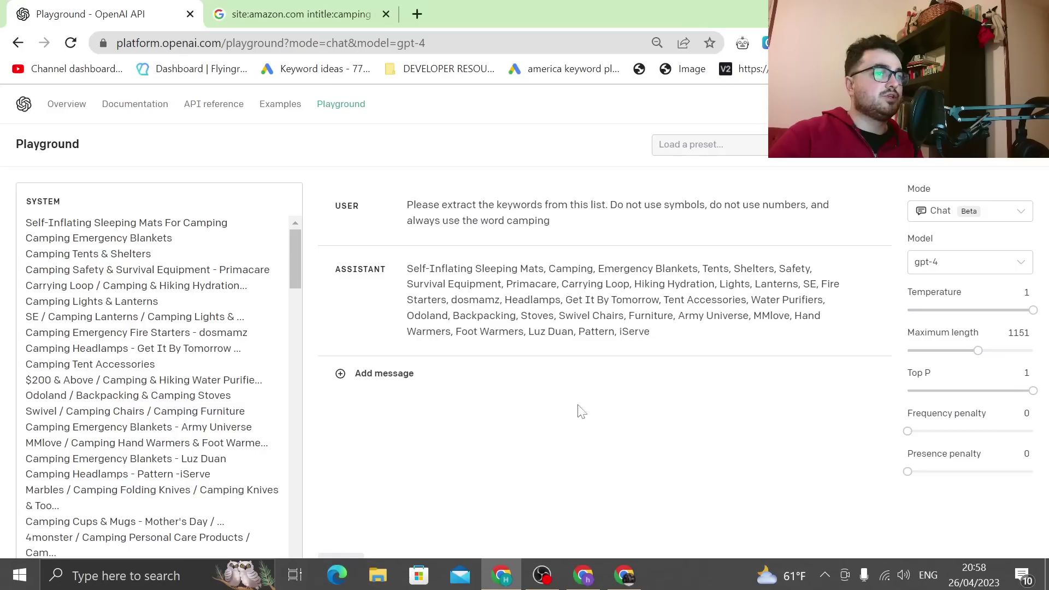
{"action": "left_click", "coordinate": [344, 566]}
{"action": "left_click", "coordinate": [552, 221]}
{"action": "left_click_drag", "start_coordinate": [552, 221], "coordinate": [309, 172]}
{"action": "left_click", "coordinate": [462, 488]}
Step: Resend the prompt as a new message asking to remove lines not relevant to camping
{"action": "left_click", "coordinate": [383, 374]}
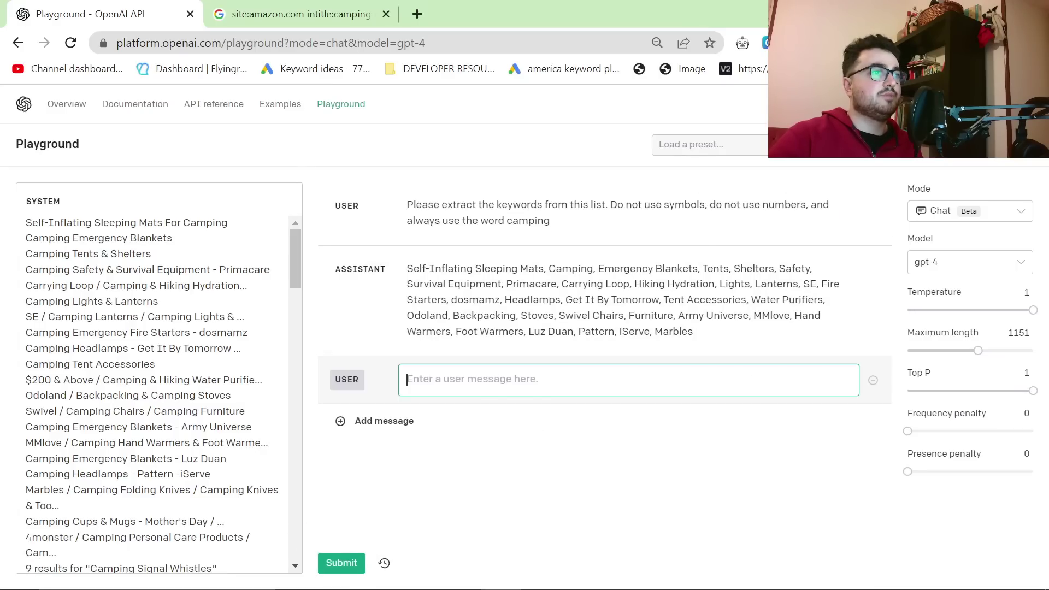
{"action": "key", "text": "ctrl+v"}
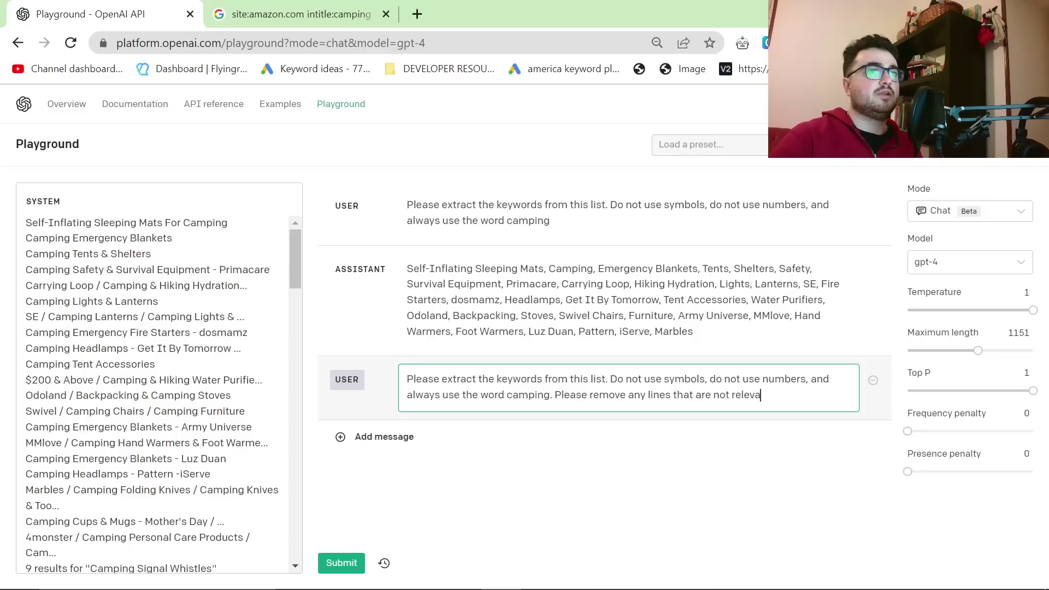
{"action": "left_click", "coordinate": [342, 562]}
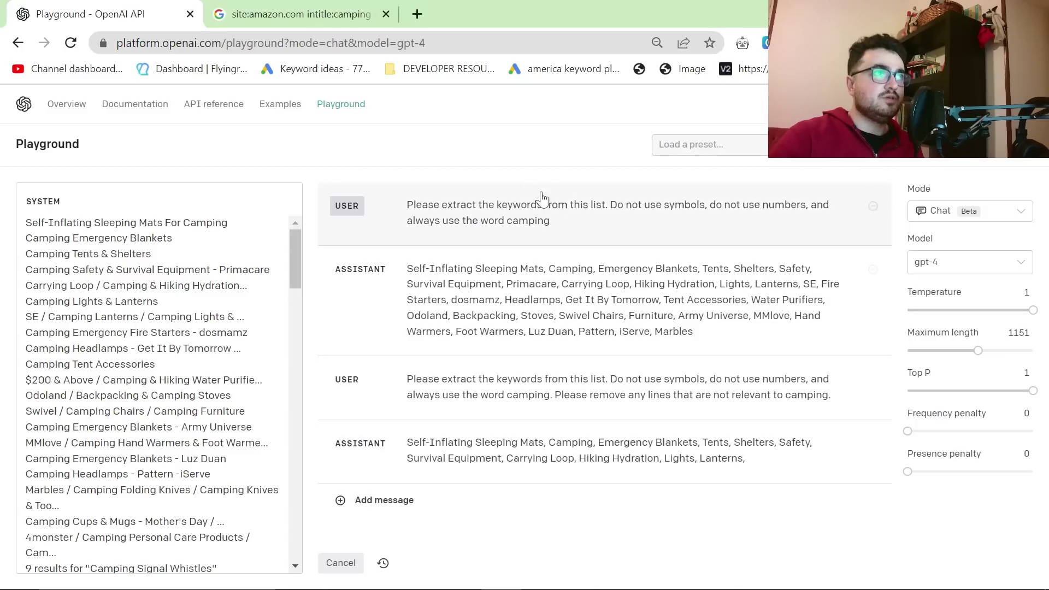
{"action": "key", "text": "alt+Tab"}
{"action": "key", "text": "alt+Tab"}
{"action": "key", "text": "alt+Tab"}
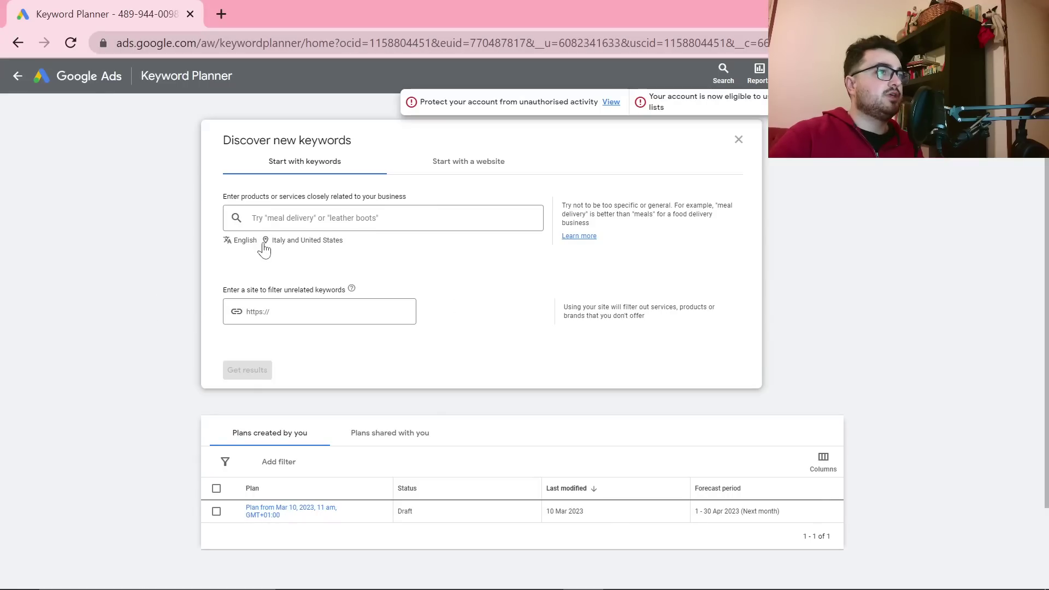
Step: Search Keyword Planner for 'emergency blanket' and review the 478 ideas, led by space blanket
{"action": "left_click", "coordinate": [417, 213]}
{"action": "type", "text": "emergency"}
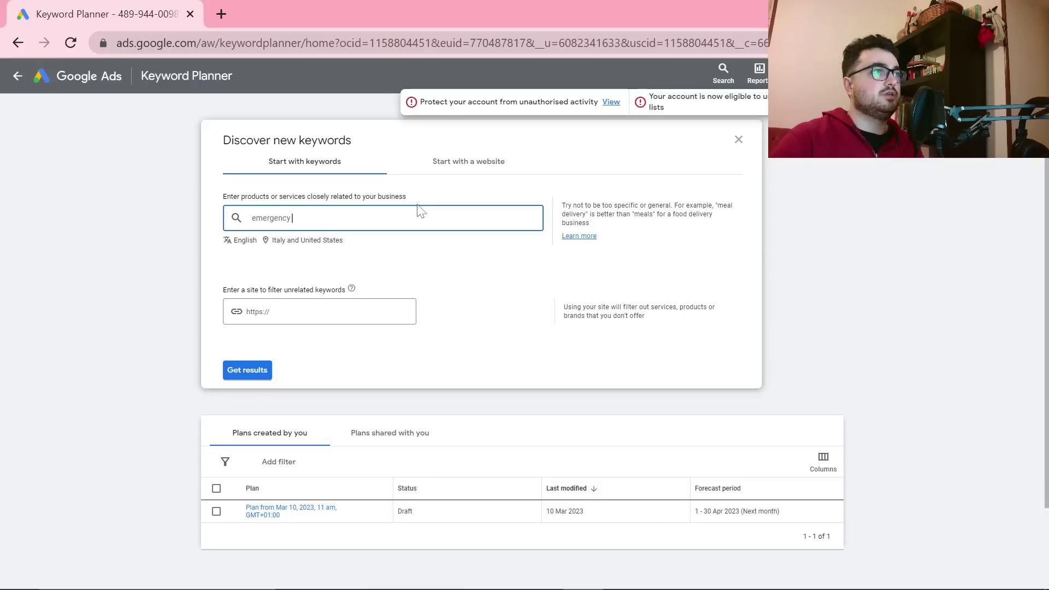
{"action": "type", "text": " blanket"}
{"action": "key", "text": "Return"}
{"action": "key", "text": "Return"}
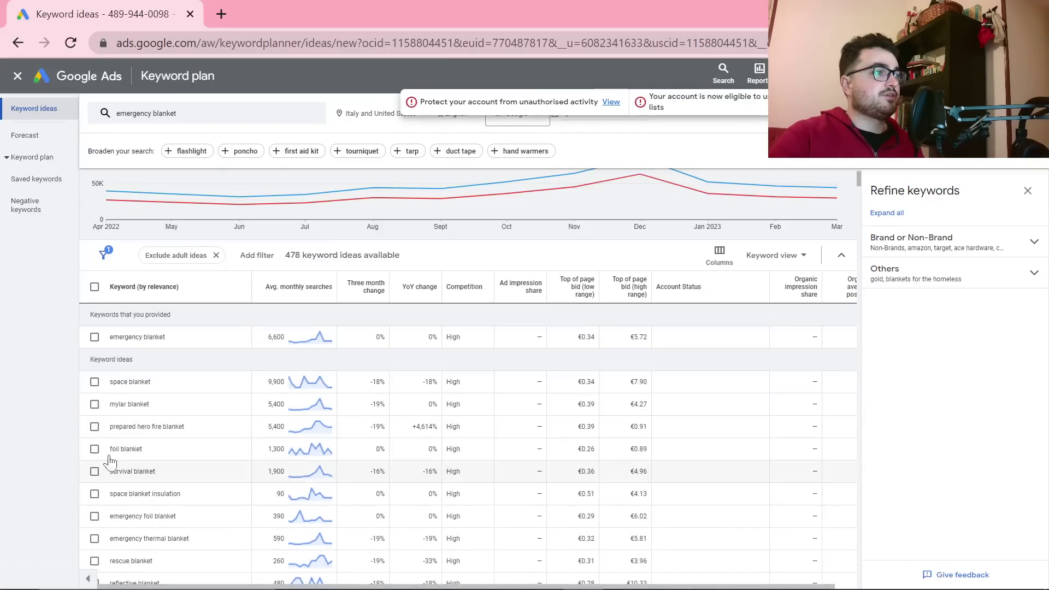
{"action": "scroll", "coordinate": [164, 470], "scroll_direction": "down", "scroll_amount": 1}
{"action": "scroll", "coordinate": [224, 514], "scroll_direction": "down", "scroll_amount": 1}
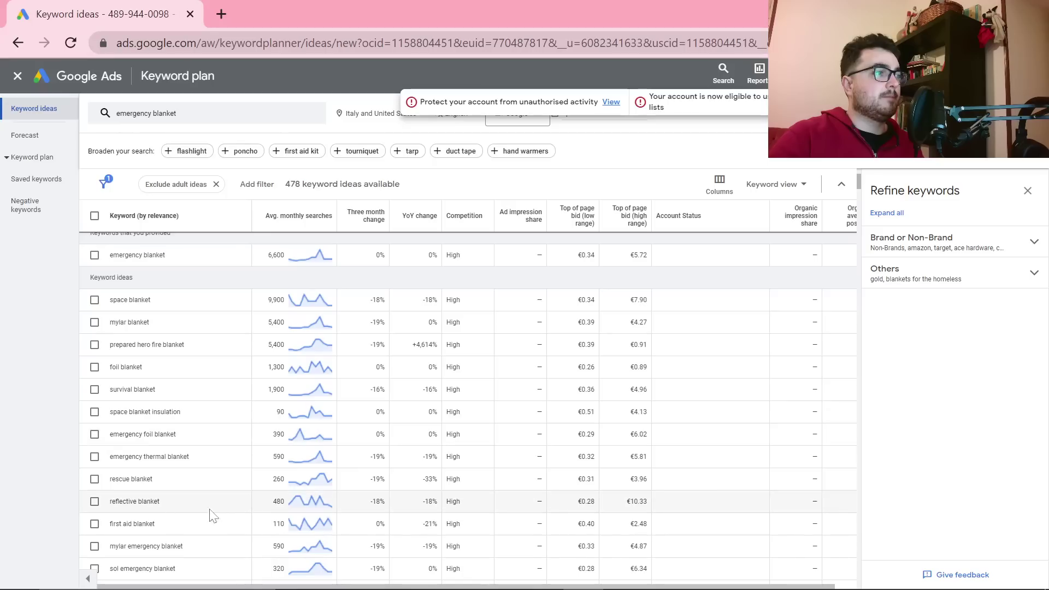
{"action": "scroll", "coordinate": [208, 511], "scroll_direction": "up", "scroll_amount": 2}
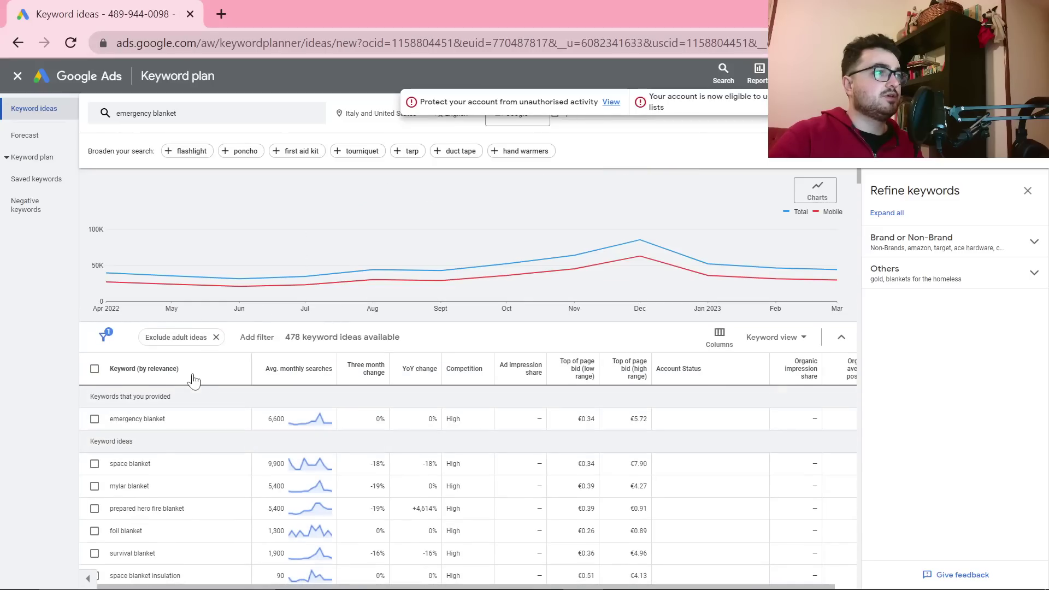
Step: Search Google for 'best emergency blanket for hiking' in a new tab
{"action": "left_click", "coordinate": [221, 13]}
{"action": "type", "text": "best"}
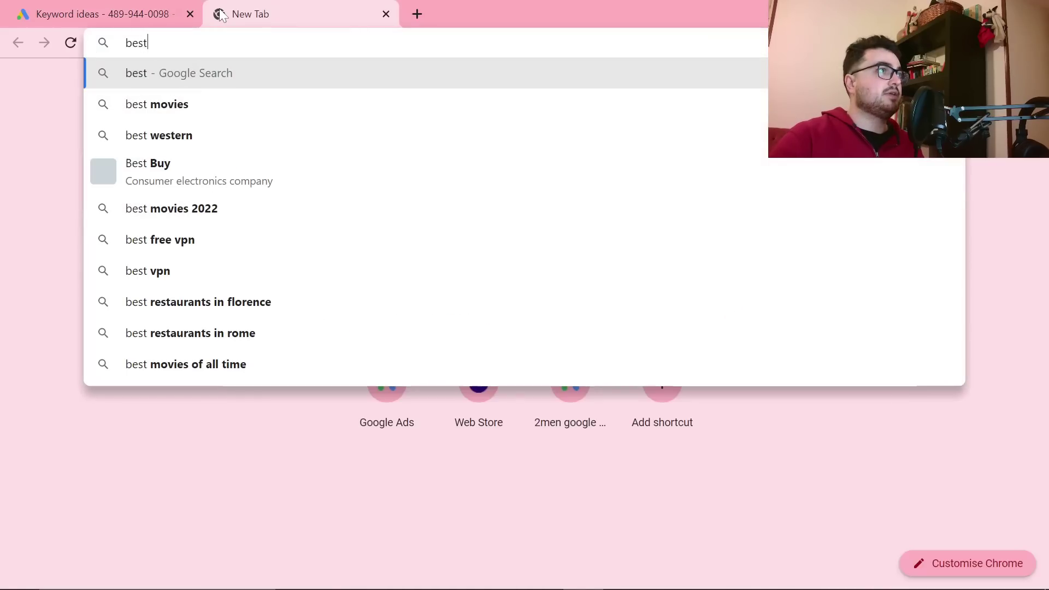
{"action": "type", "text": " emergen"}
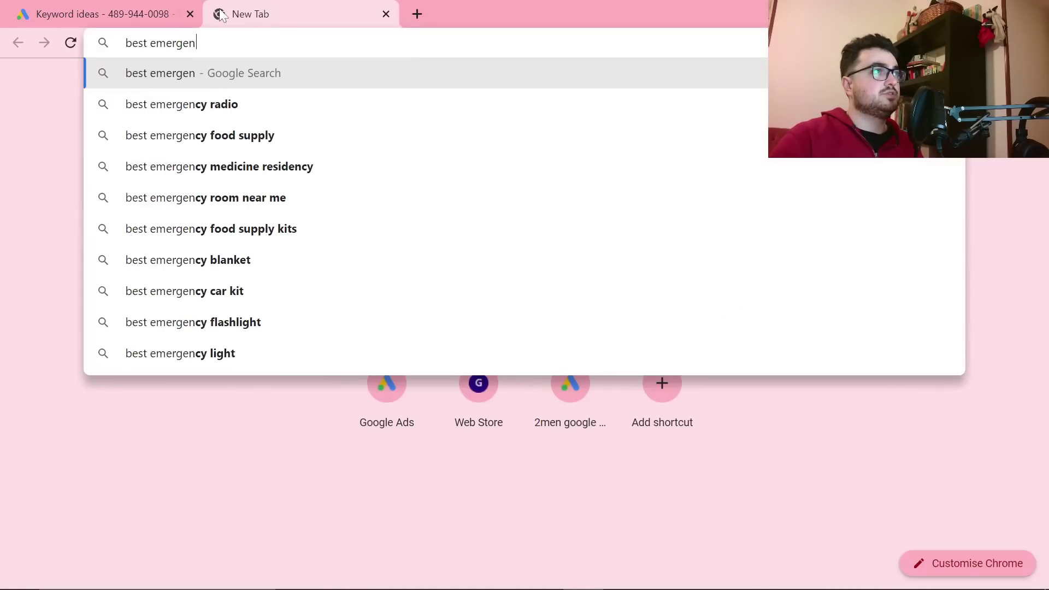
{"action": "type", "text": "cy blanket for"}
{"action": "key", "text": "Down"}
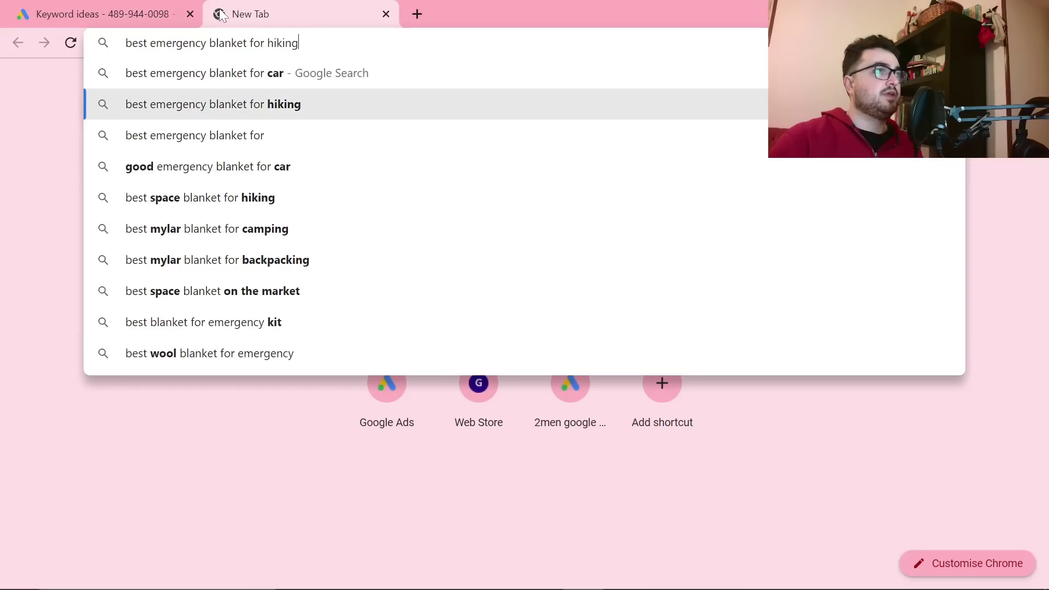
{"action": "key", "text": "BackSpace"}
{"action": "key", "text": "BackSpace"}
{"action": "key", "text": "BackSpace"}
{"action": "key", "text": "BackSpace"}
{"action": "key", "text": "BackSpace"}
{"action": "key", "text": "BackSpace"}
{"action": "key", "text": "BackSpace"}
{"action": "key", "text": "BackSpace"}
{"action": "key", "text": "BackSpace"}
{"action": "key", "text": "BackSpace"}
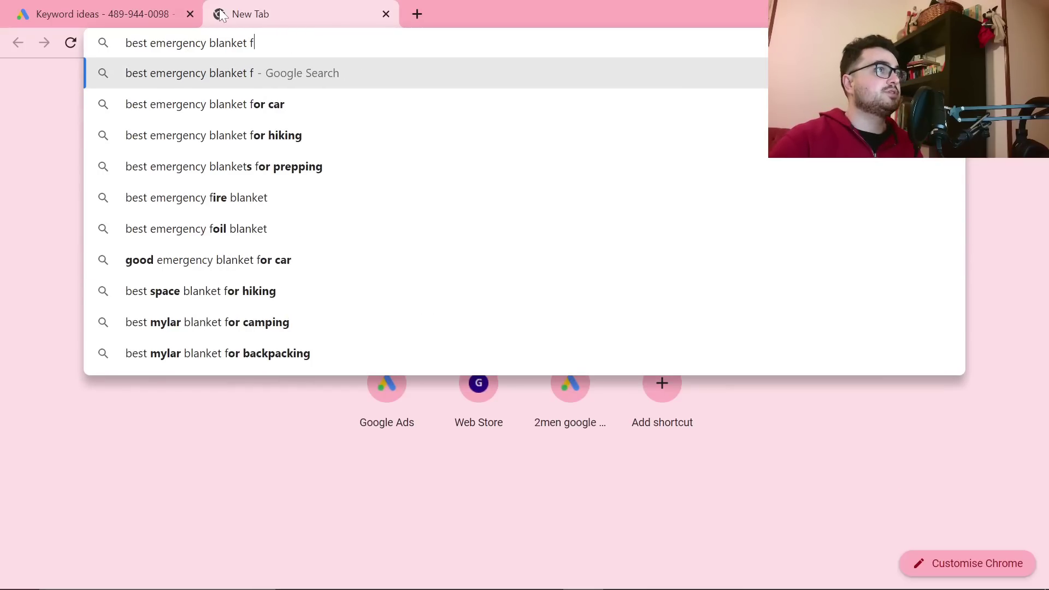
{"action": "key", "text": "Down"}
{"action": "key", "text": "BackSpace"}
{"action": "key", "text": "BackSpace"}
{"action": "key", "text": "BackSpace"}
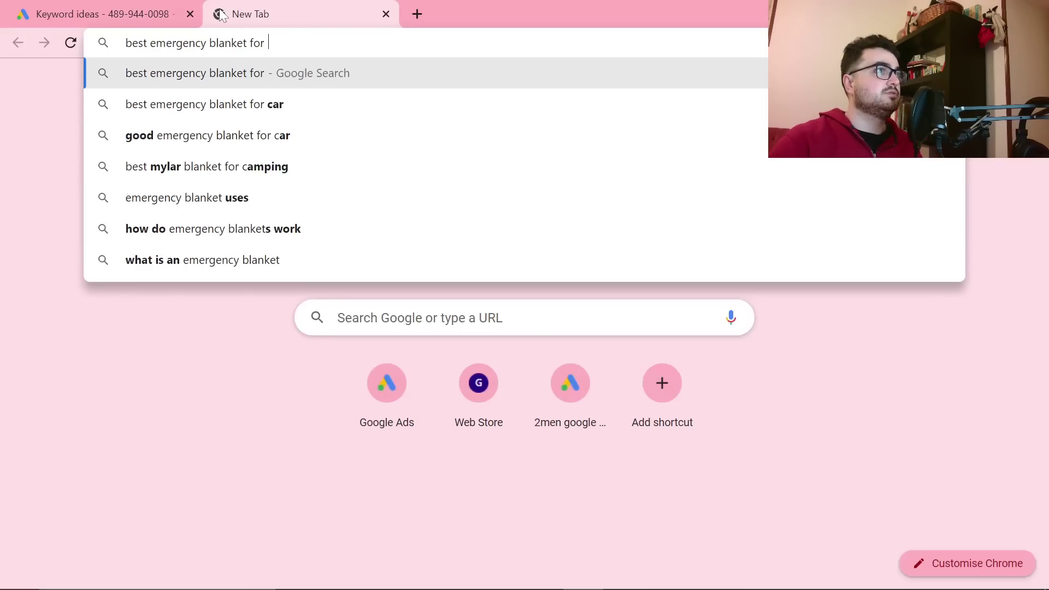
{"action": "type", "text": "hiking"}
{"action": "key", "text": "Return"}
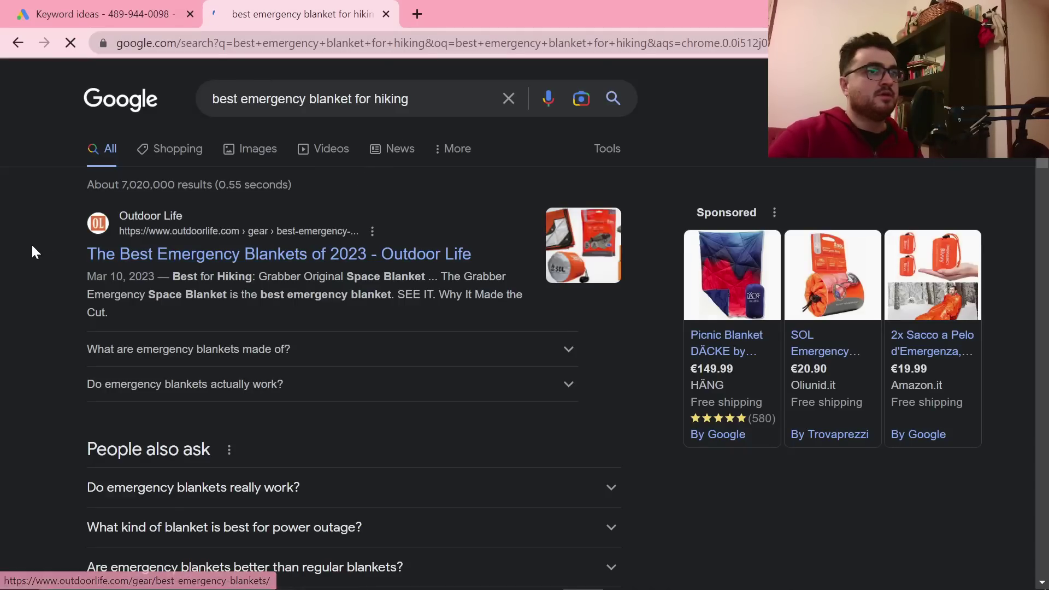
Step: Dismiss the location prompt and read through the results and People also ask questions
{"action": "left_click_drag", "start_coordinate": [34, 242], "coordinate": [511, 305]}
{"action": "left_click", "coordinate": [512, 305]}
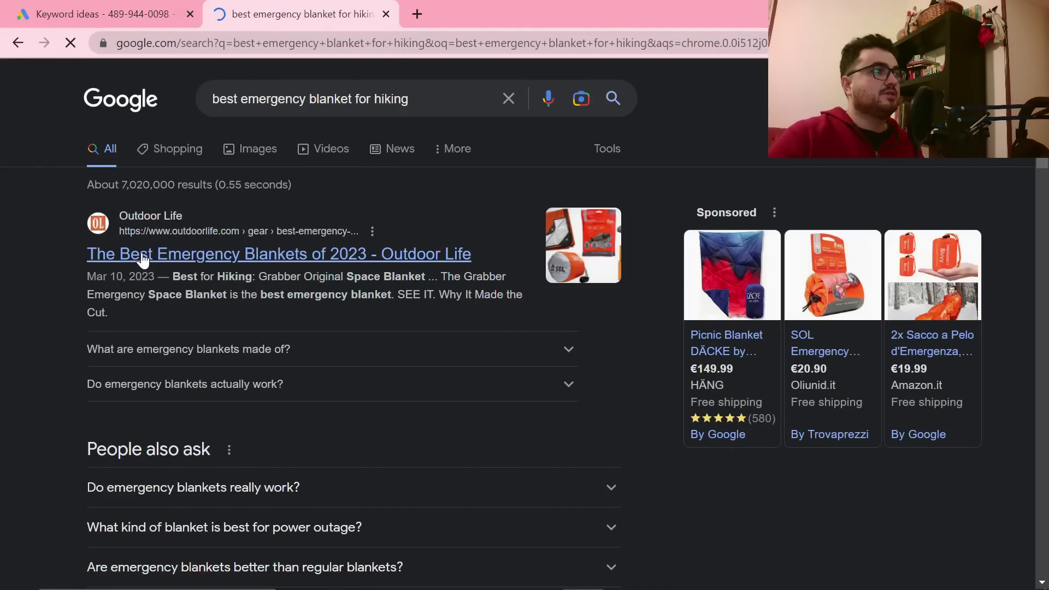
{"action": "left_click", "coordinate": [339, 68]}
{"action": "scroll", "coordinate": [15, 320], "scroll_direction": "down", "scroll_amount": 3}
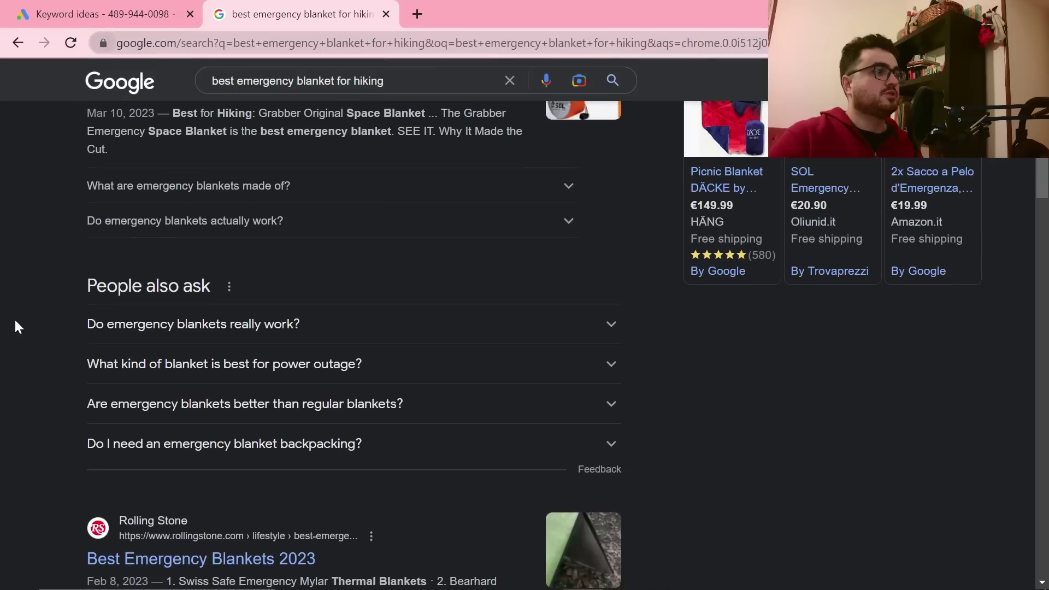
{"action": "scroll", "coordinate": [213, 298], "scroll_direction": "down", "scroll_amount": 3}
{"action": "scroll", "coordinate": [218, 415], "scroll_direction": "up", "scroll_amount": 6}
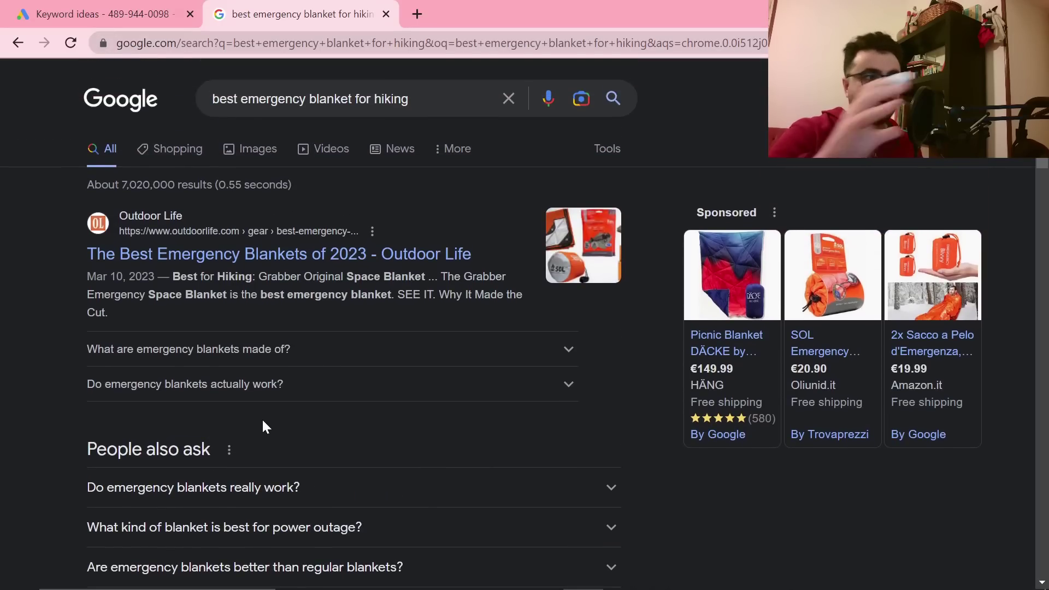
{"action": "scroll", "coordinate": [254, 421], "scroll_direction": "down", "scroll_amount": 3}
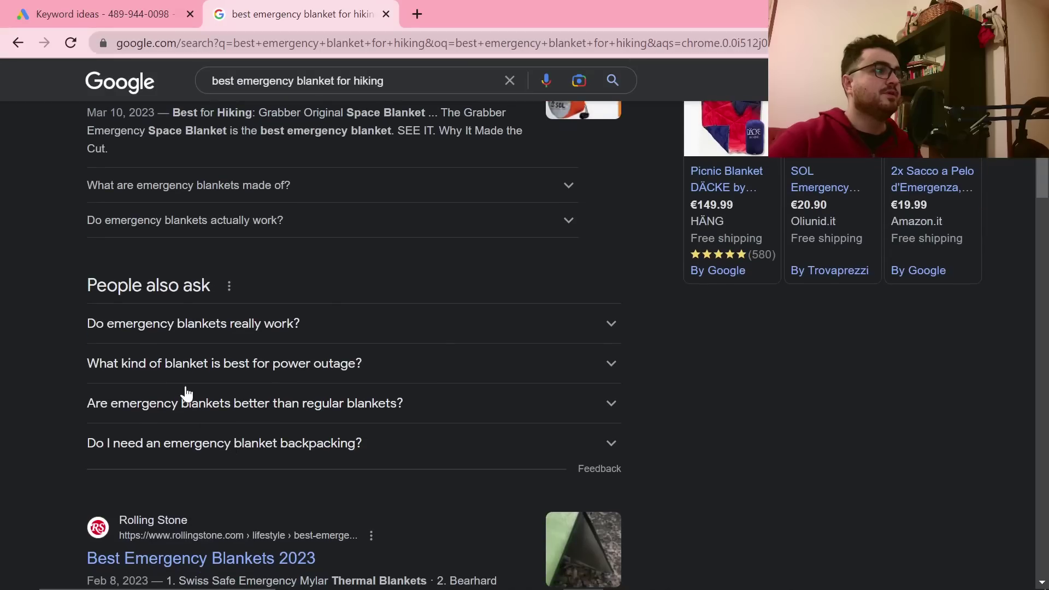
{"action": "left_click", "coordinate": [169, 328]}
{"action": "left_click", "coordinate": [169, 328]}
{"action": "scroll", "coordinate": [136, 284], "scroll_direction": "down", "scroll_amount": 2}
{"action": "left_click_drag", "start_coordinate": [84, 239], "coordinate": [733, 462]}
{"action": "left_click", "coordinate": [752, 441]}
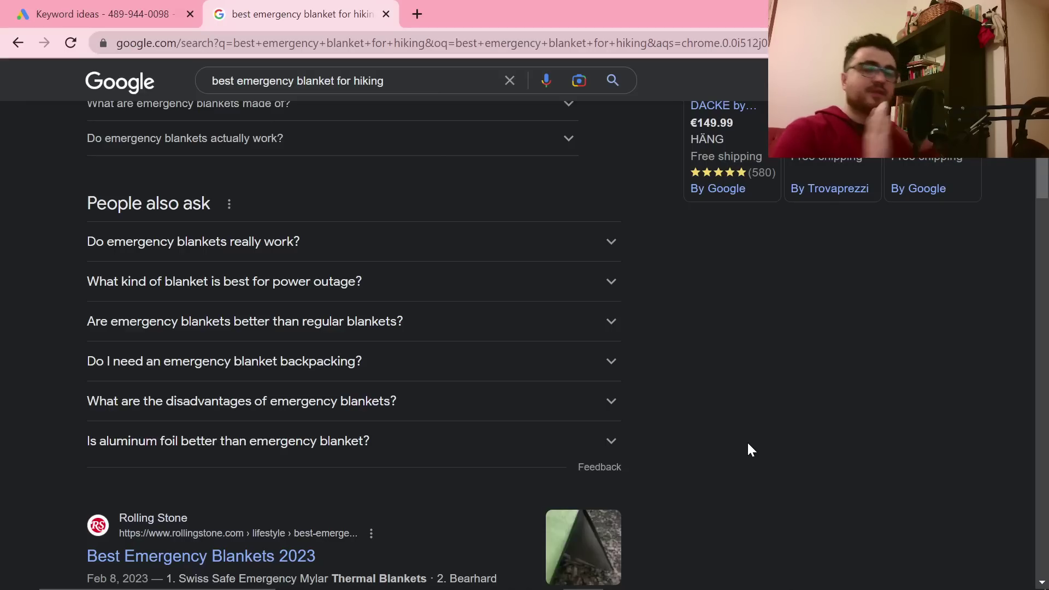
{"action": "scroll", "coordinate": [747, 441], "scroll_direction": "up", "scroll_amount": 5}
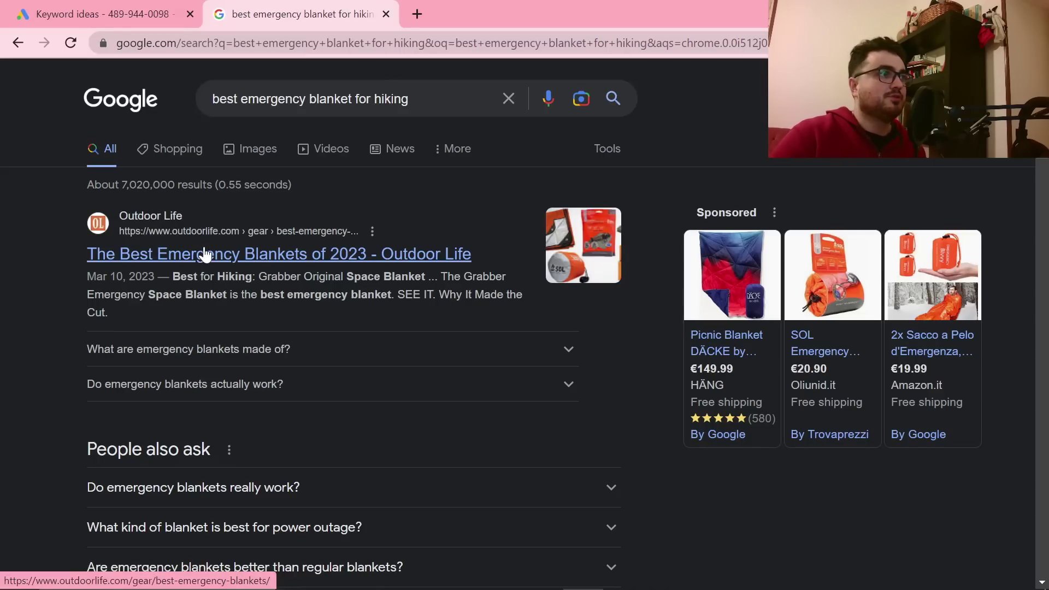
Step: Open the Outdoor Life best emergency blankets article and accept its cookie notice
{"action": "middle_click", "coordinate": [221, 254]}
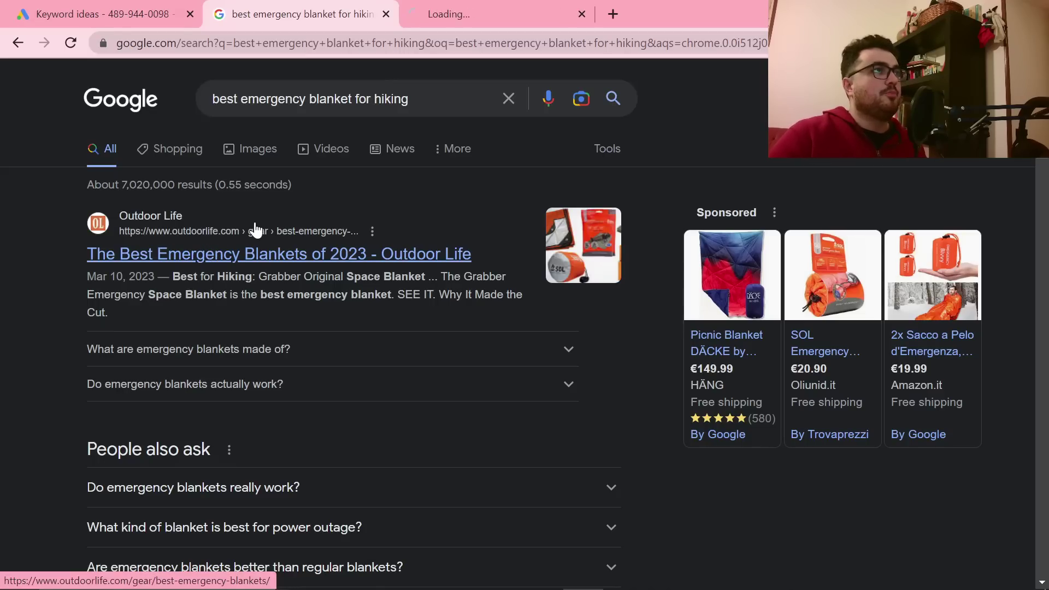
{"action": "left_click", "coordinate": [442, 11]}
{"action": "scroll", "coordinate": [424, 288], "scroll_direction": "down", "scroll_amount": 15}
{"action": "scroll", "coordinate": [475, 294], "scroll_direction": "down", "scroll_amount": 5}
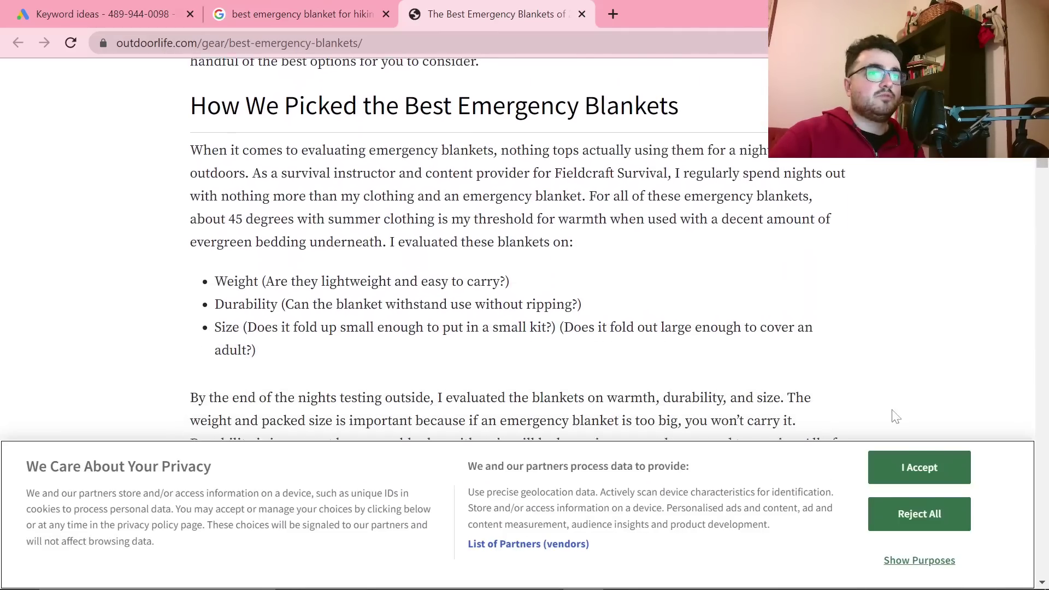
{"action": "left_click", "coordinate": [907, 455]}
{"action": "scroll", "coordinate": [907, 453], "scroll_direction": "down", "scroll_amount": 5}
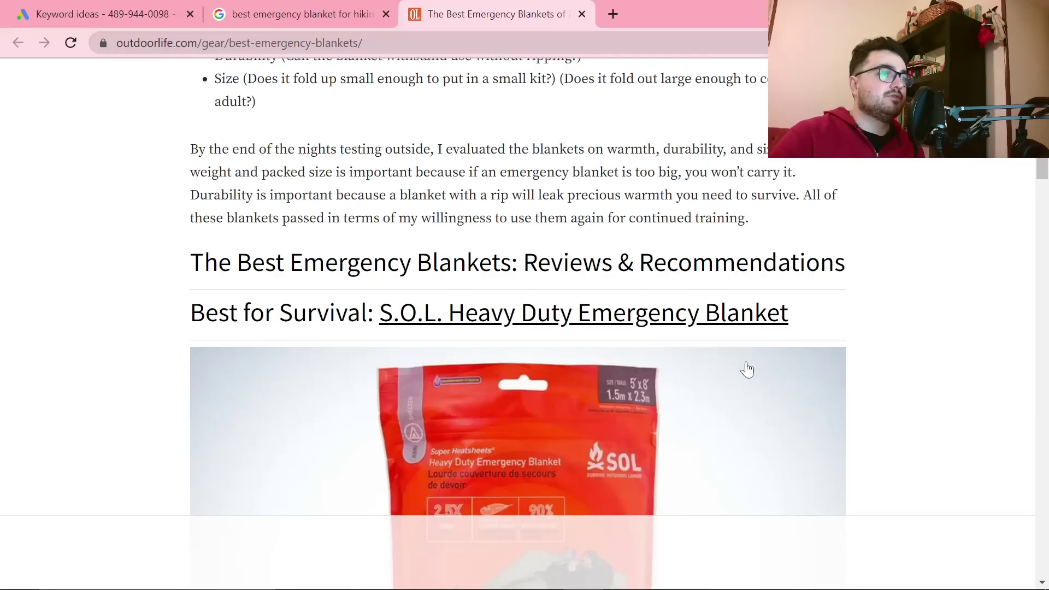
Step: Open the S.O.L. Heavy Duty Emergency Blanket's Amazon page and accept Amazon's cookies
{"action": "middle_click", "coordinate": [557, 315]}
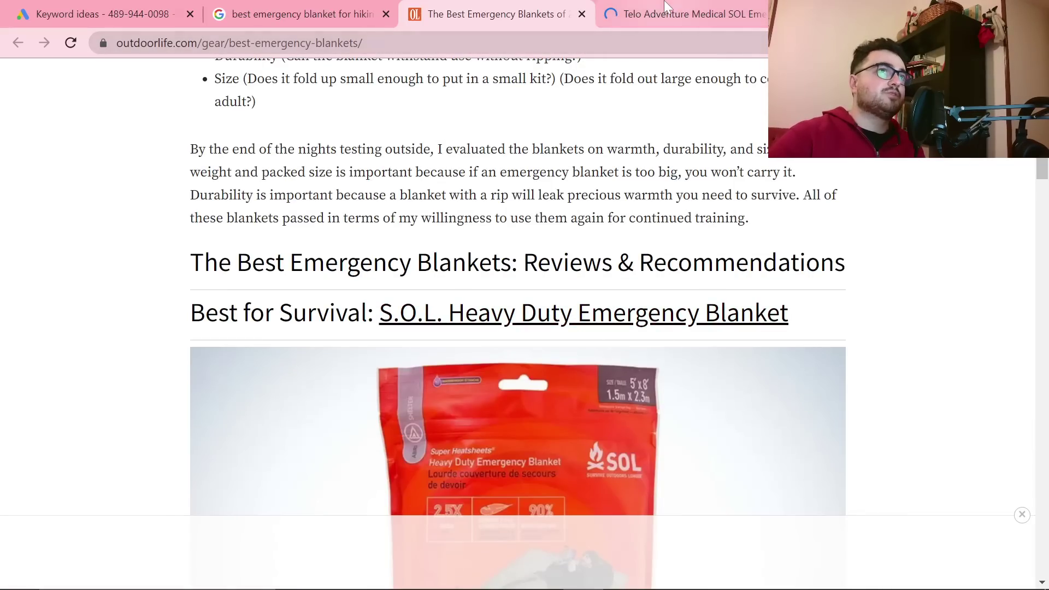
{"action": "left_click", "coordinate": [683, 13]}
{"action": "left_click", "coordinate": [684, 380]}
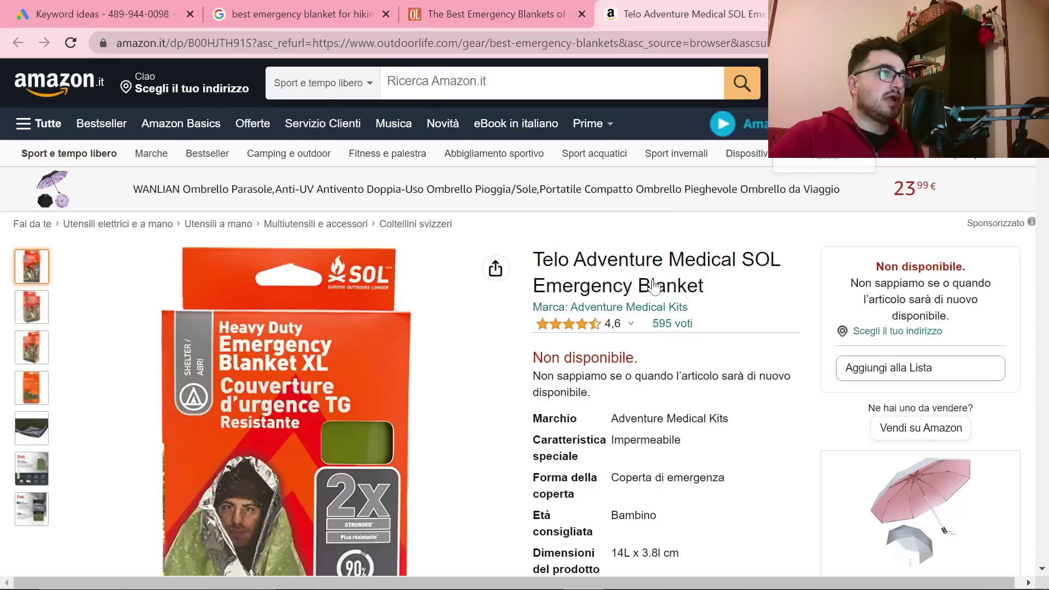
{"action": "left_click_drag", "start_coordinate": [257, 43], "coordinate": [765, 43]}
{"action": "left_click", "coordinate": [290, 42]}
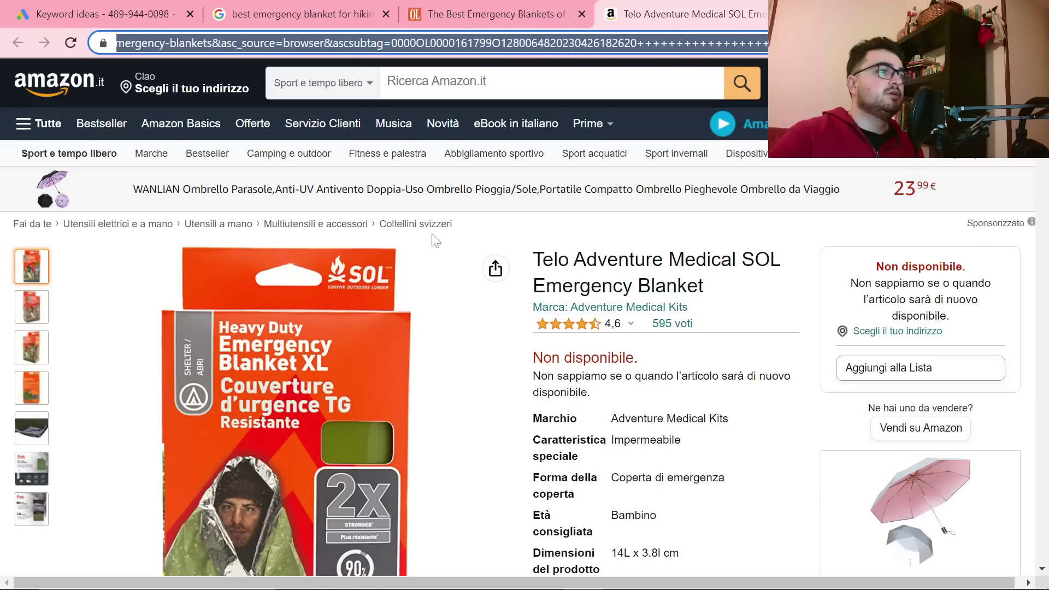
Step: Scroll the S.O.L. blanket's Amazon product page and highlight its product title
{"action": "scroll", "coordinate": [439, 246], "scroll_direction": "down", "scroll_amount": 3}
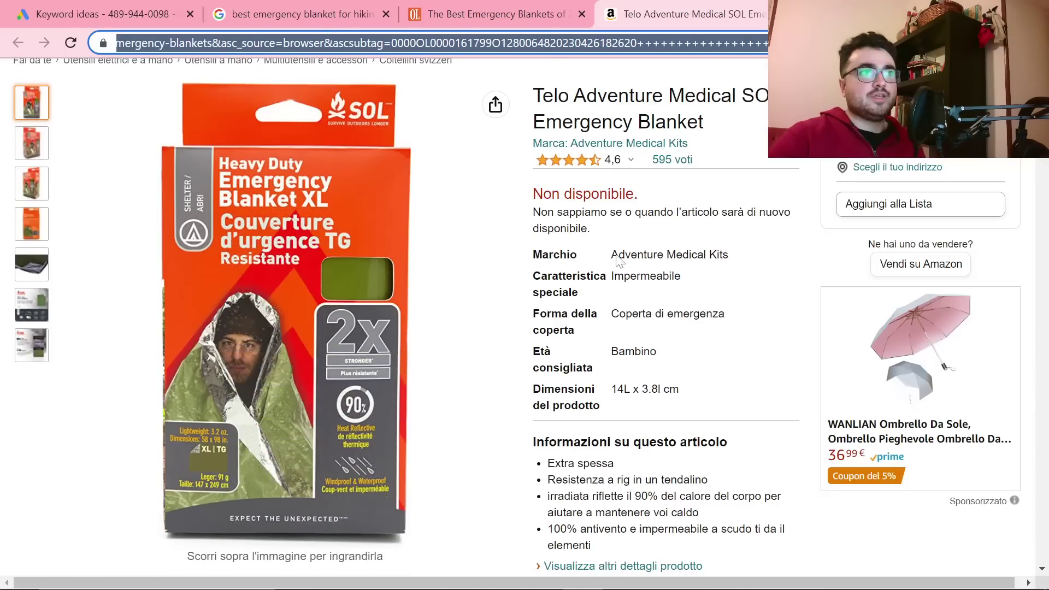
{"action": "scroll", "coordinate": [646, 177], "scroll_direction": "up", "scroll_amount": 3}
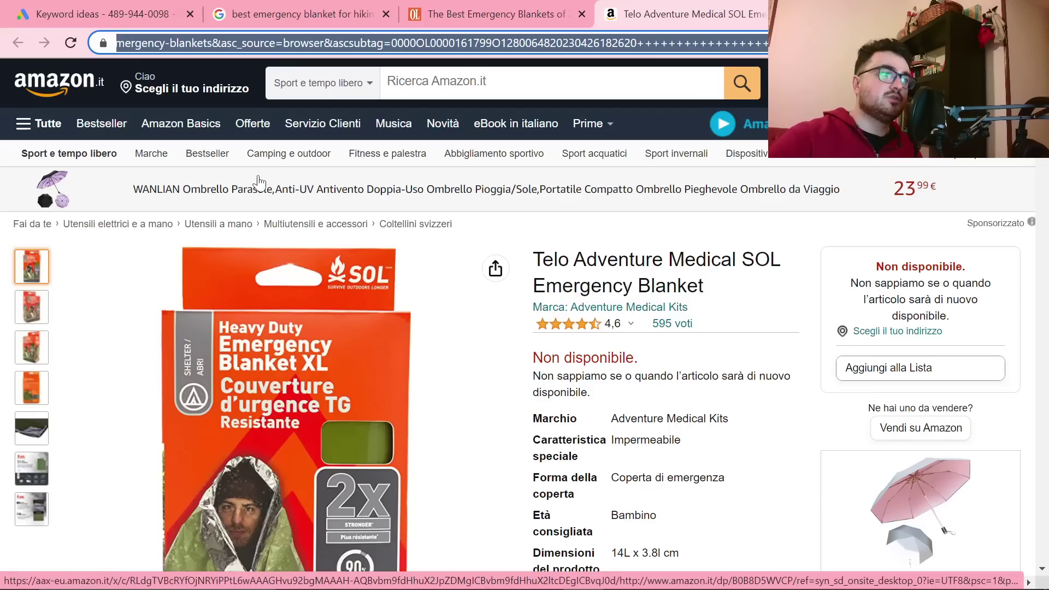
{"action": "scroll", "coordinate": [479, 387], "scroll_direction": "down", "scroll_amount": 2}
{"action": "scroll", "coordinate": [479, 387], "scroll_direction": "up", "scroll_amount": 2}
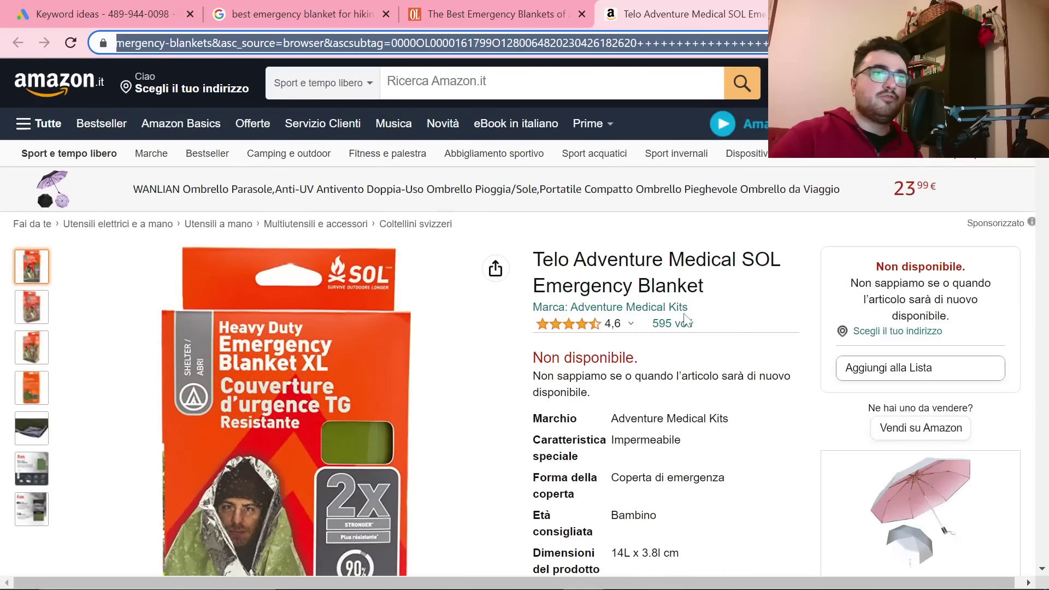
{"action": "scroll", "coordinate": [705, 328], "scroll_direction": "down", "scroll_amount": 3}
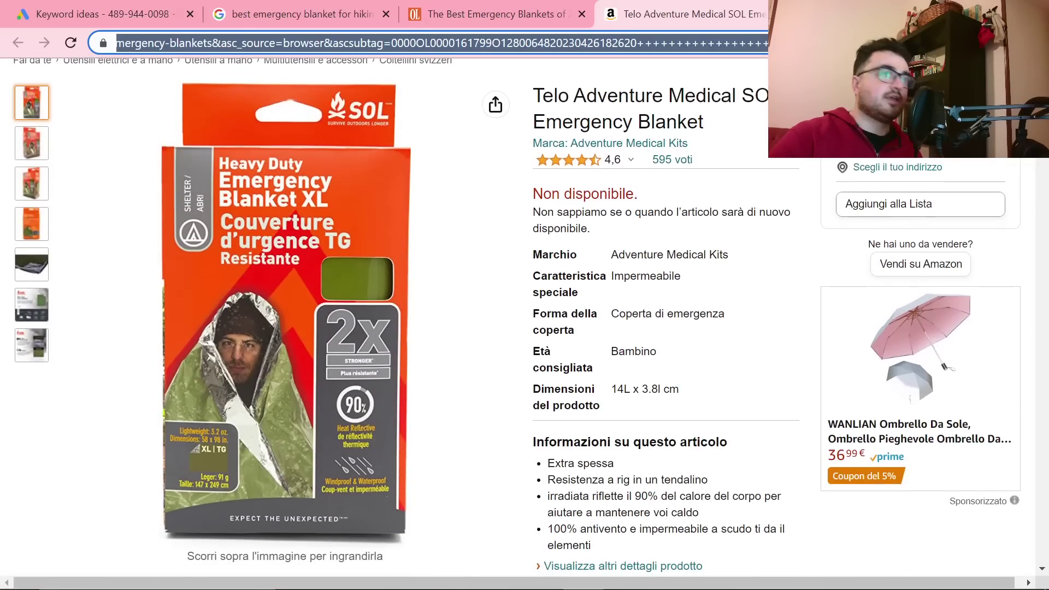
{"action": "scroll", "coordinate": [684, 330], "scroll_direction": "down", "scroll_amount": 3}
{"action": "scroll", "coordinate": [683, 330], "scroll_direction": "up", "scroll_amount": 6}
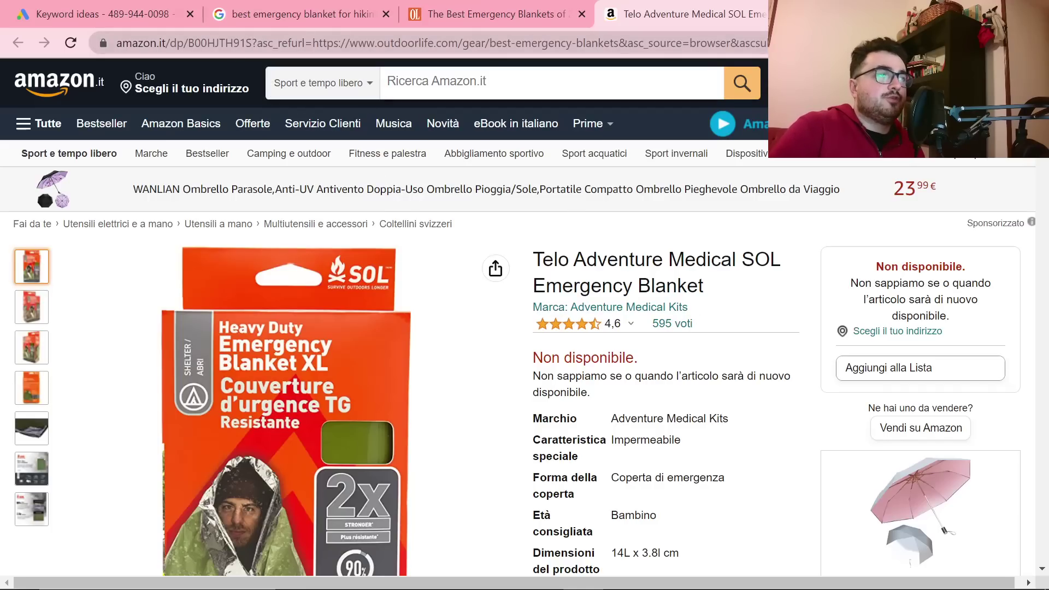
{"action": "left_click_drag", "start_coordinate": [729, 298], "coordinate": [790, 262]}
Step: Copy the product title and search Amazon.it for Telo Adventure Medical SOL
{"action": "left_click", "coordinate": [535, 262]}
{"action": "key", "text": "ctrl+c"}
{"action": "left_click", "coordinate": [512, 94]}
{"action": "key", "text": "ctrl+v"}
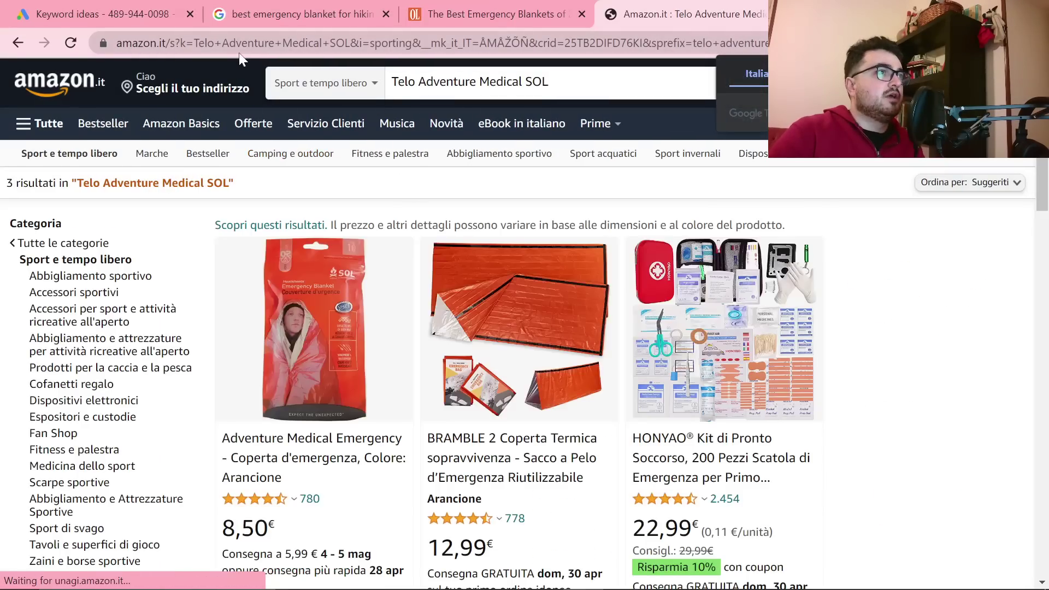
Step: Scroll the SOL results down to the Arva Bivvy Escape Zip at 59,84€
{"action": "left_click", "coordinate": [249, 44]}
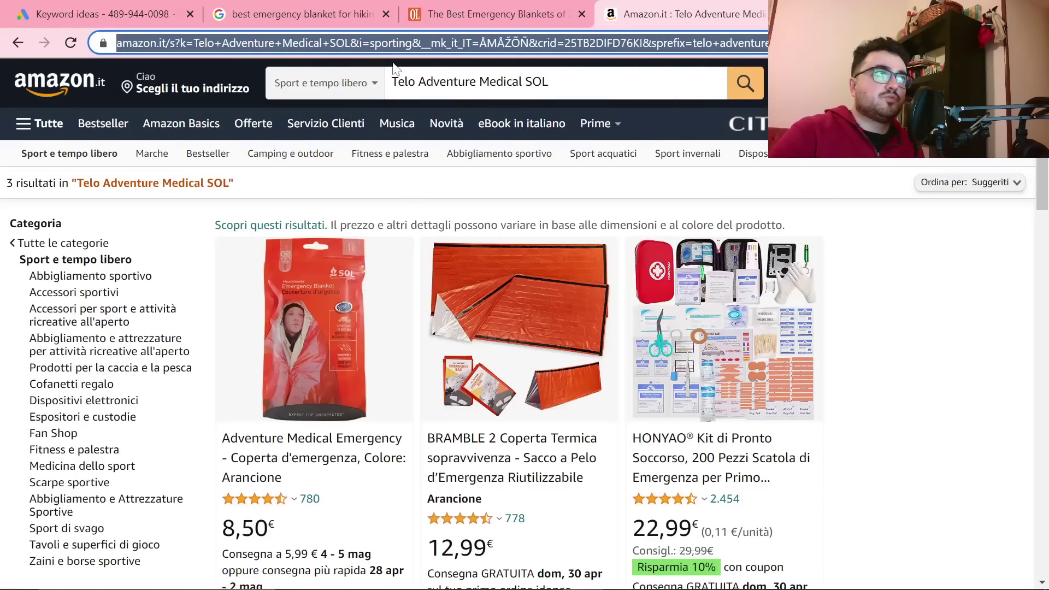
{"action": "left_click", "coordinate": [923, 290]}
{"action": "scroll", "coordinate": [896, 293], "scroll_direction": "down", "scroll_amount": 7}
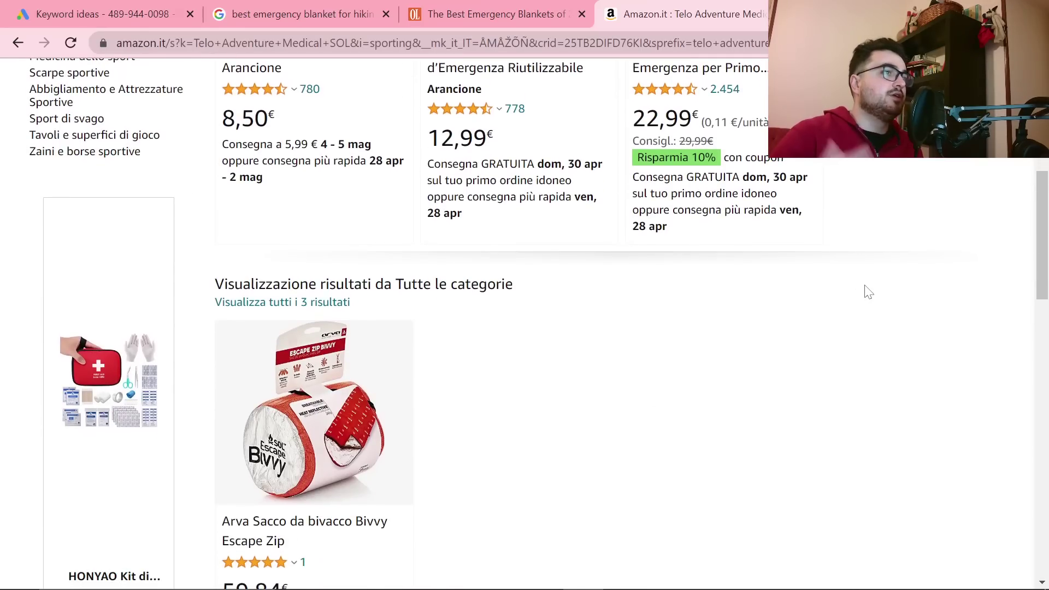
{"action": "scroll", "coordinate": [284, 357], "scroll_direction": "down", "scroll_amount": 2}
{"action": "left_click_drag", "start_coordinate": [200, 188], "coordinate": [561, 394]}
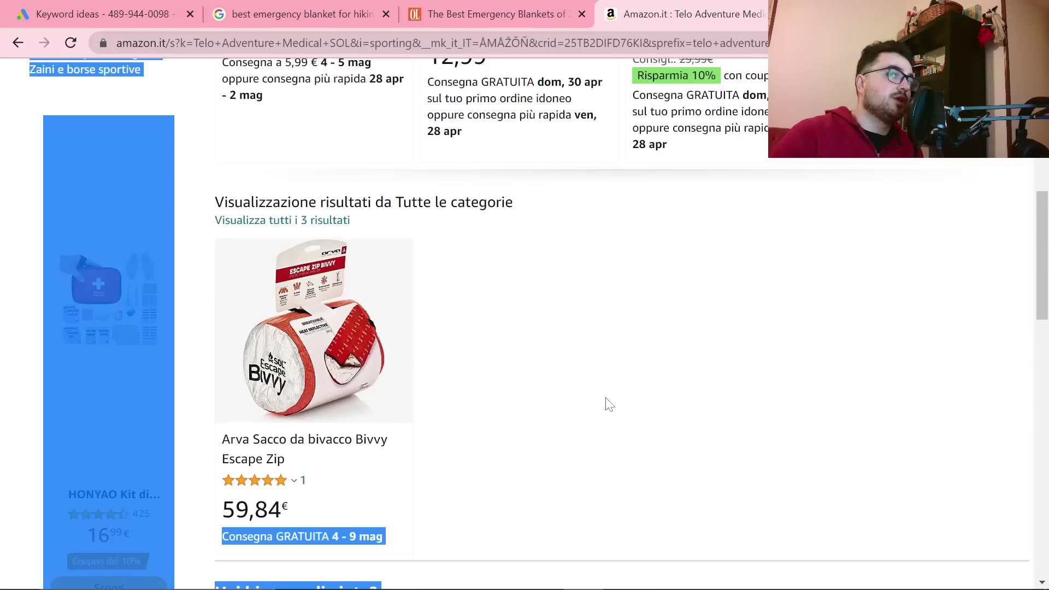
{"action": "left_click", "coordinate": [587, 413]}
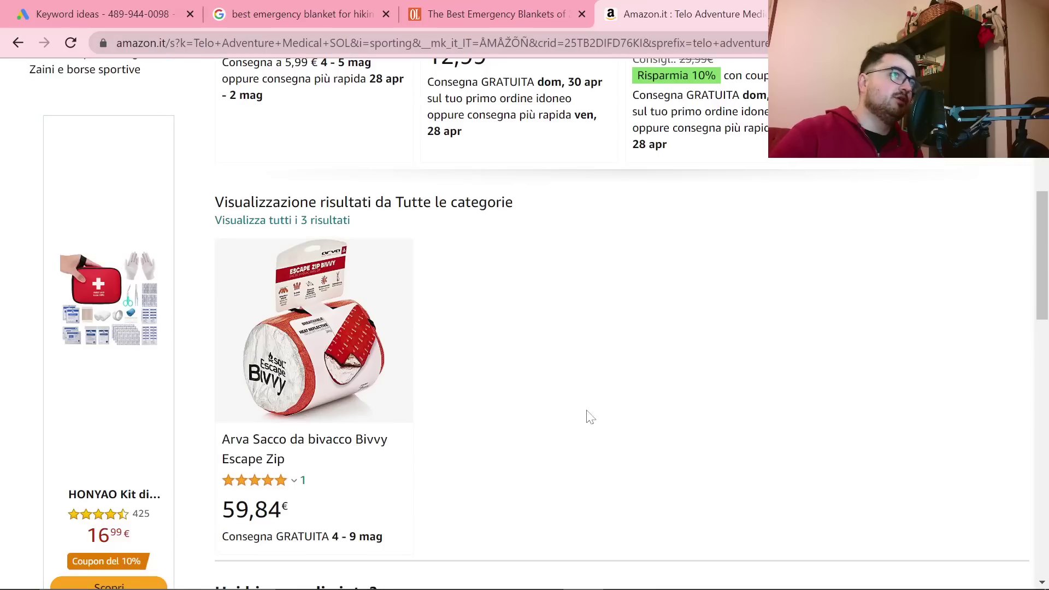
Step: Dismiss the Outdoor Life survey and read the S.O.L. and Grabber Space Blanket picks
{"action": "left_click", "coordinate": [464, 12]}
{"action": "left_click", "coordinate": [744, 119]}
{"action": "scroll", "coordinate": [845, 243], "scroll_direction": "down", "scroll_amount": 6}
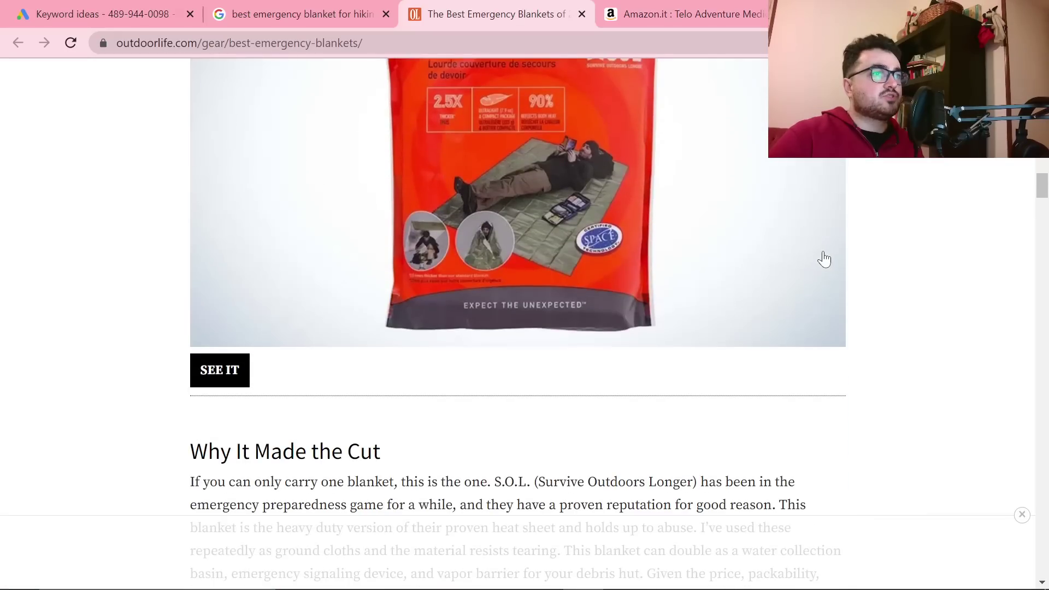
{"action": "scroll", "coordinate": [720, 317], "scroll_direction": "down", "scroll_amount": 8}
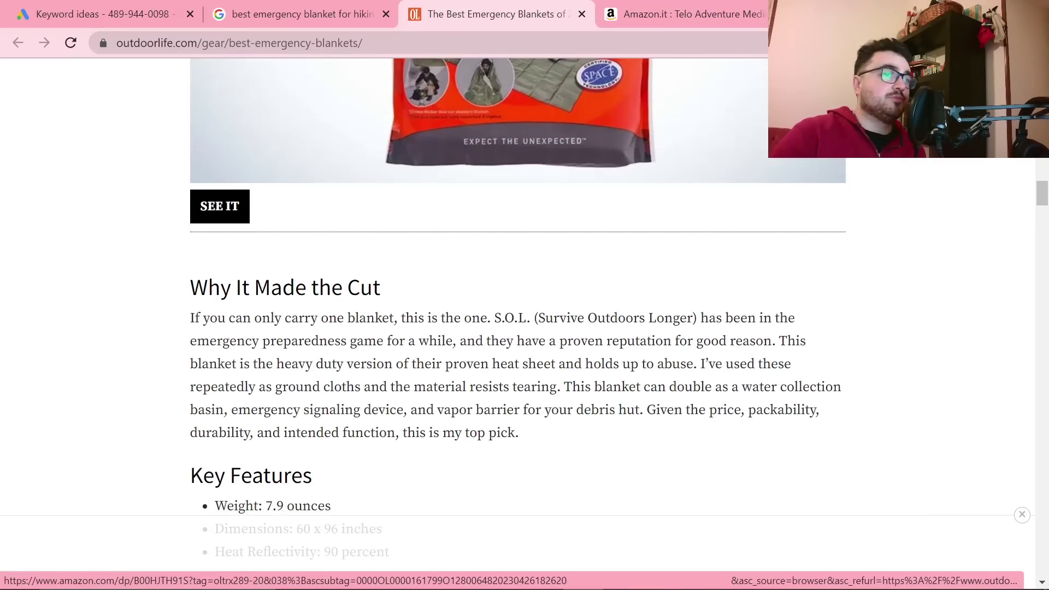
{"action": "scroll", "coordinate": [616, 365], "scroll_direction": "down", "scroll_amount": 9}
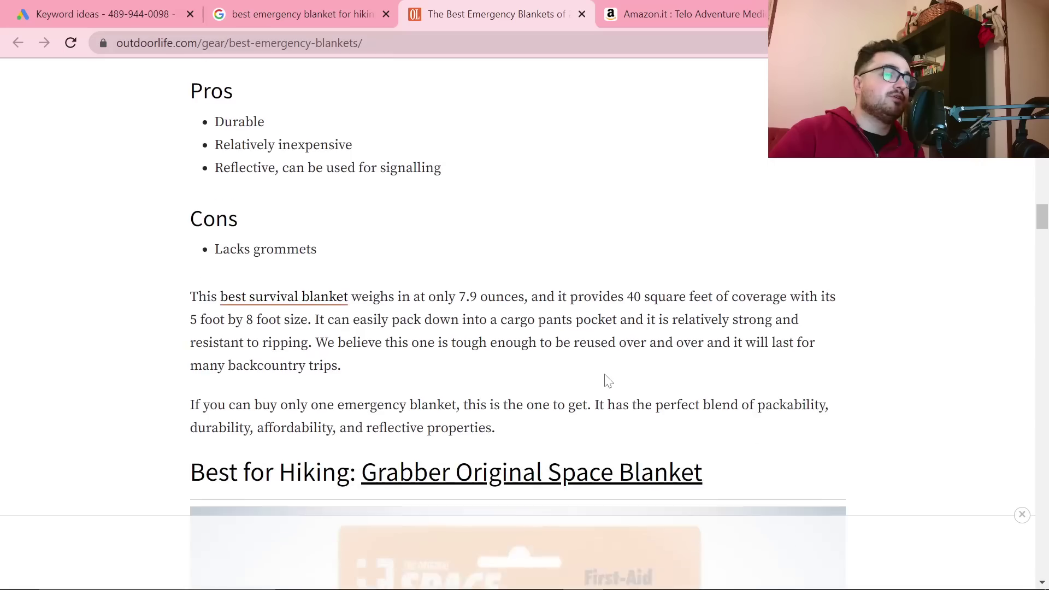
{"action": "scroll", "coordinate": [600, 393], "scroll_direction": "down", "scroll_amount": 8}
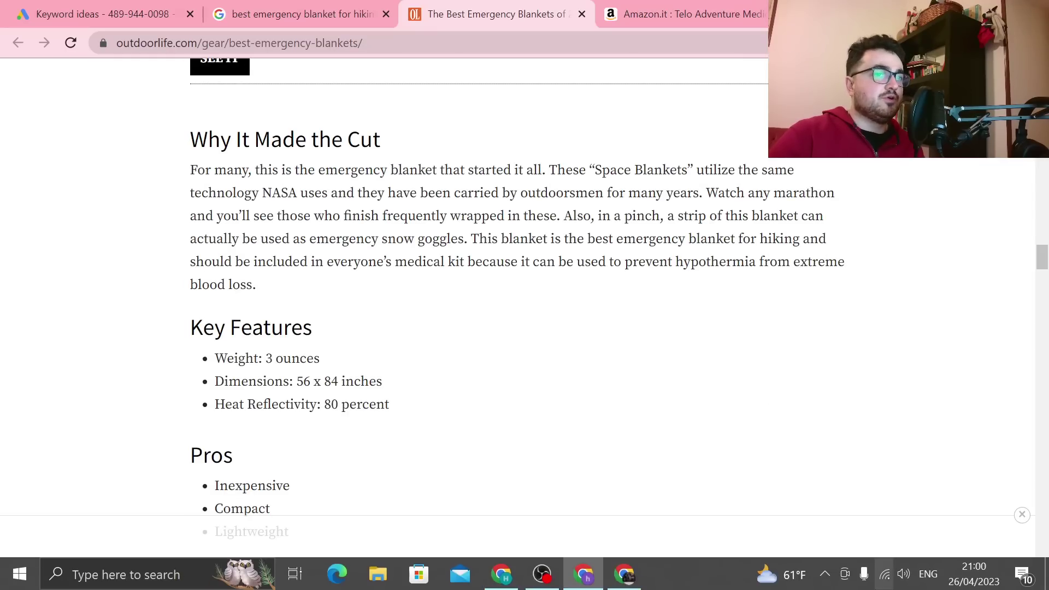
{"action": "left_click", "coordinate": [140, 12]}
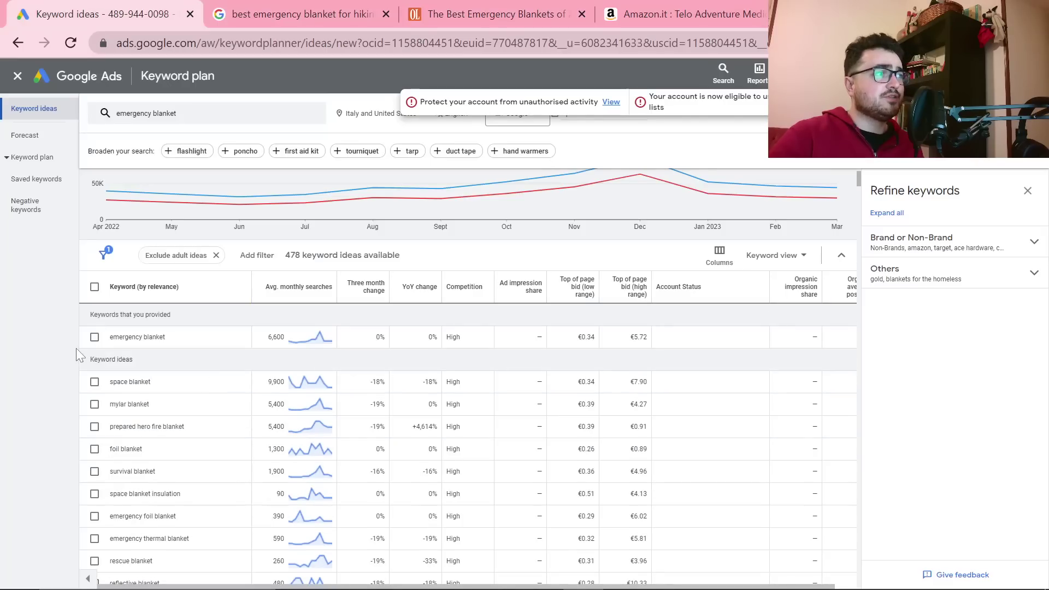
Step: Inspect the emergency blanket monthly search trend chart and sparkline, which peak in December
{"action": "scroll", "coordinate": [335, 382], "scroll_direction": "up", "scroll_amount": 2}
{"action": "mouse_move", "coordinate": [645, 252]}
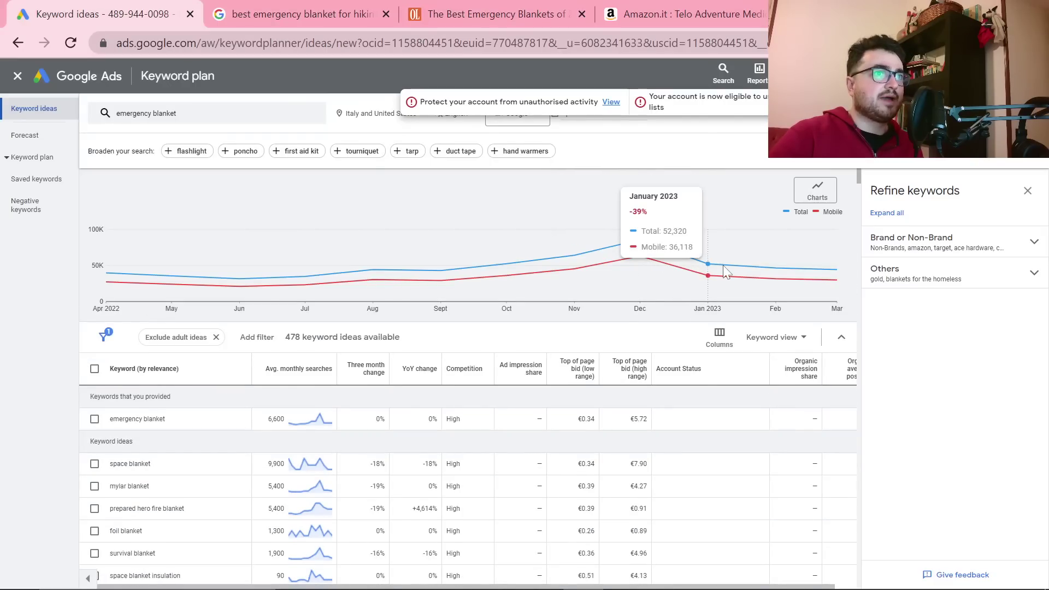
{"action": "mouse_move", "coordinate": [772, 284]}
{"action": "mouse_move", "coordinate": [836, 280]}
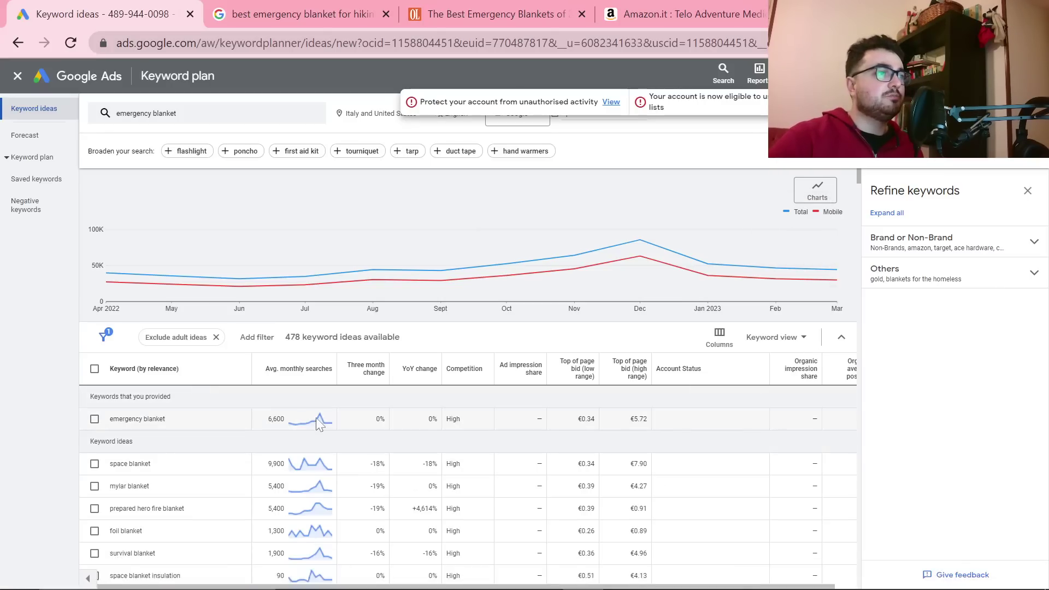
{"action": "mouse_move", "coordinate": [254, 418]}
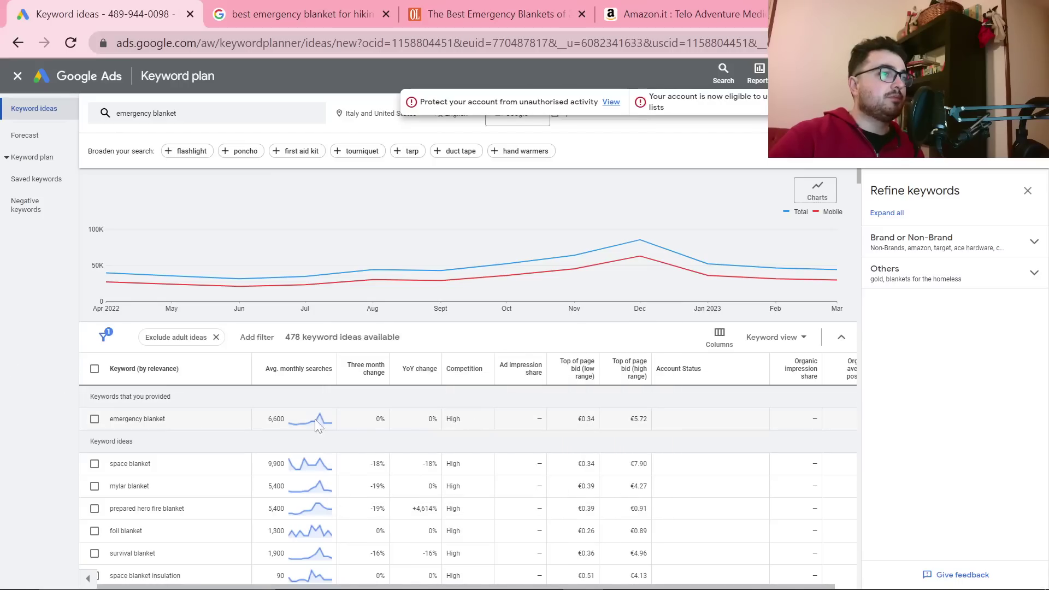
{"action": "mouse_move", "coordinate": [315, 418]}
{"action": "mouse_move", "coordinate": [568, 394]}
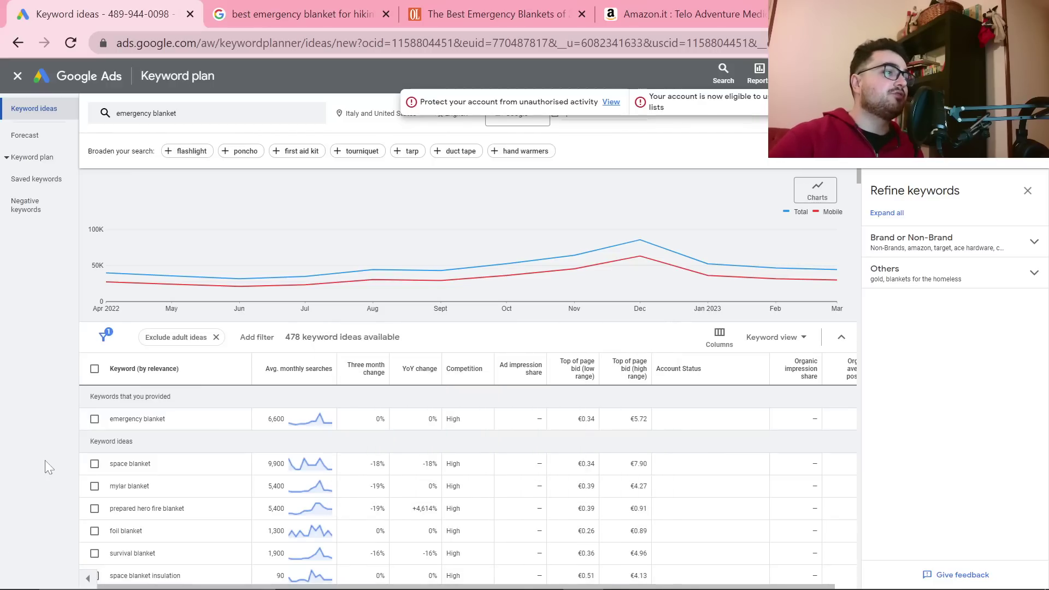
{"action": "left_click", "coordinate": [255, 16]}
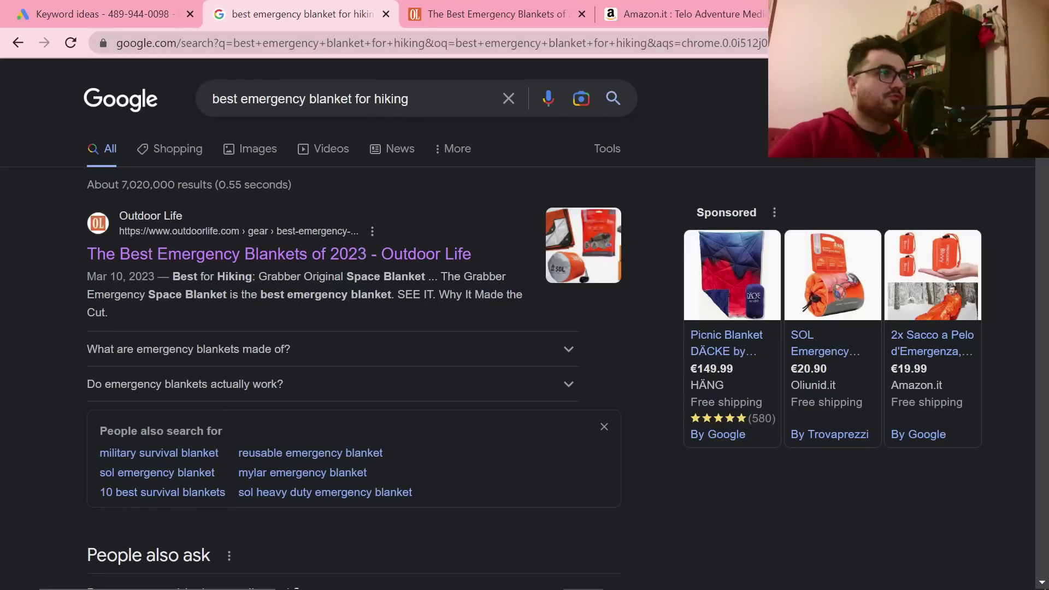
Step: Trim the query and search Google for 'emergency blanket'
{"action": "left_click_drag", "start_coordinate": [241, 99], "coordinate": [212, 98]}
{"action": "key", "text": "BackSpace"}
{"action": "left_click_drag", "start_coordinate": [281, 99], "coordinate": [380, 99]}
{"action": "key", "text": "BackSpace"}
{"action": "key", "text": "Return"}
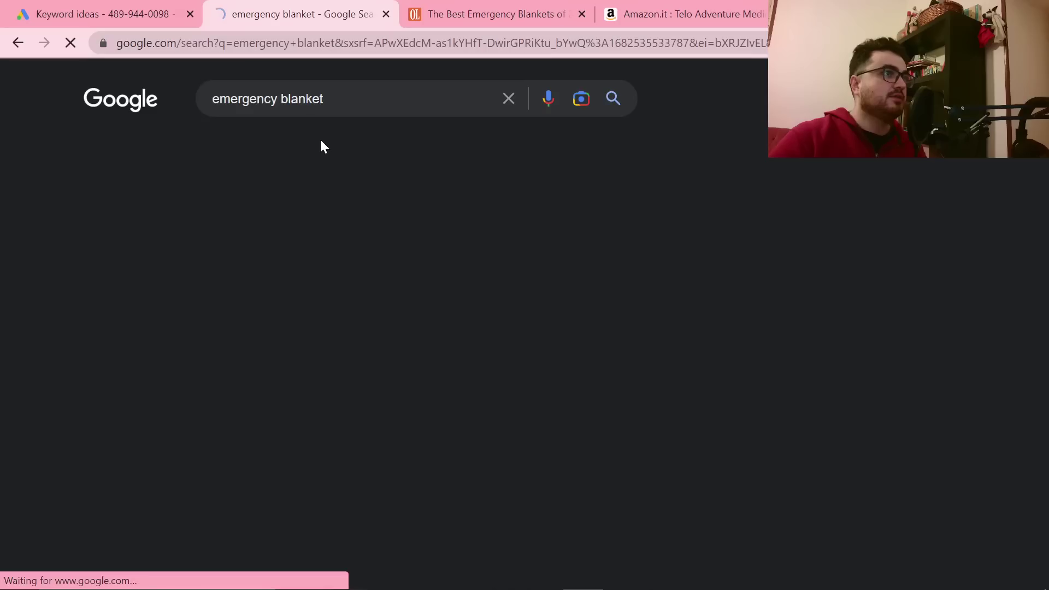
Step: Search for 'best emergency blanket', then bring the Playground window forward
{"action": "key", "text": "ctrl+a"}
{"action": "key", "text": "Home"}
{"action": "type", "text": "best"}
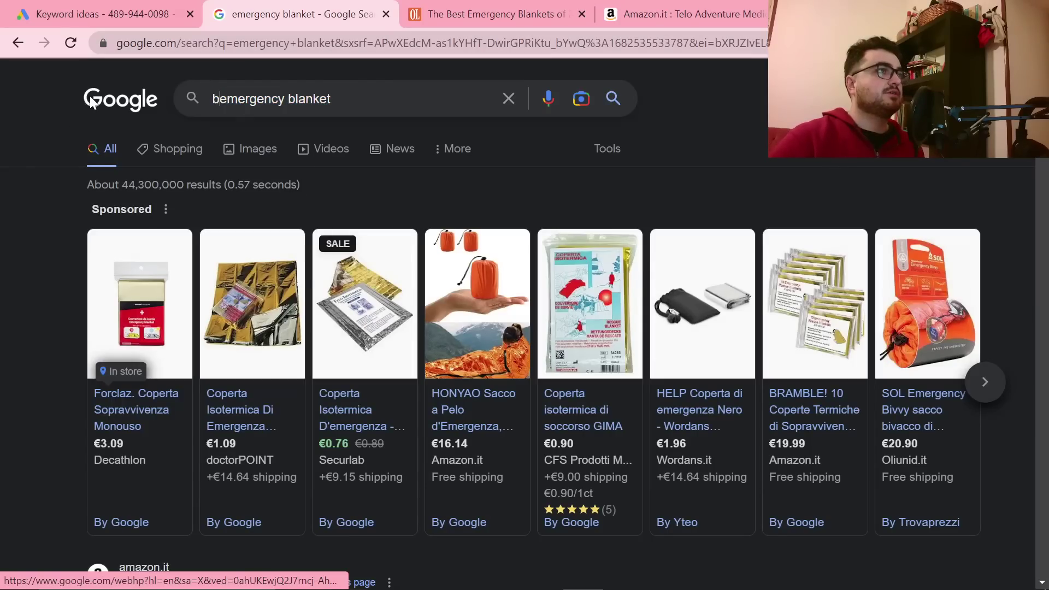
{"action": "key", "text": "Return"}
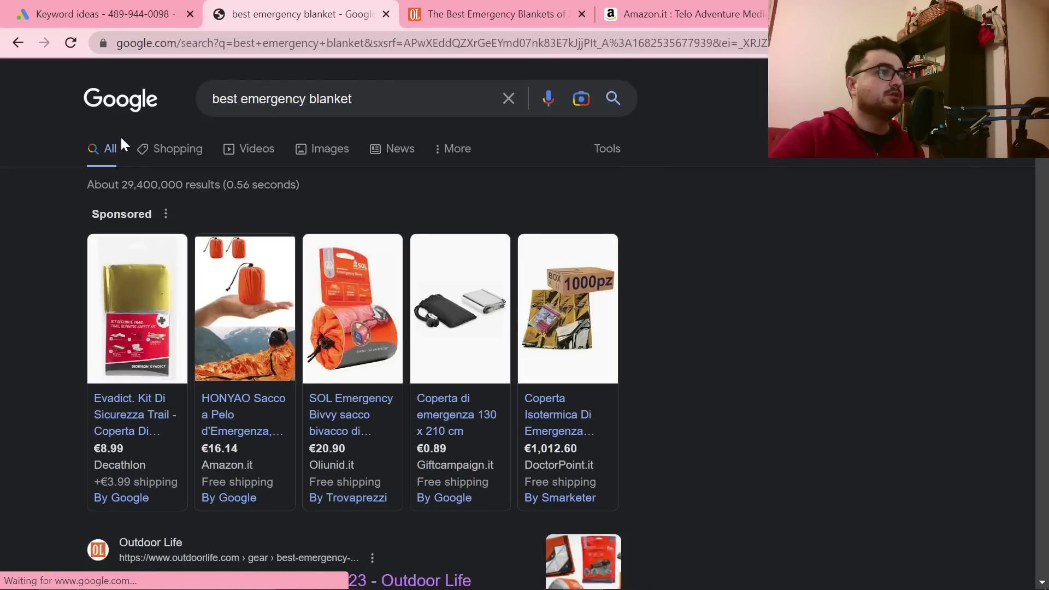
{"action": "key", "text": "alt+Tab"}
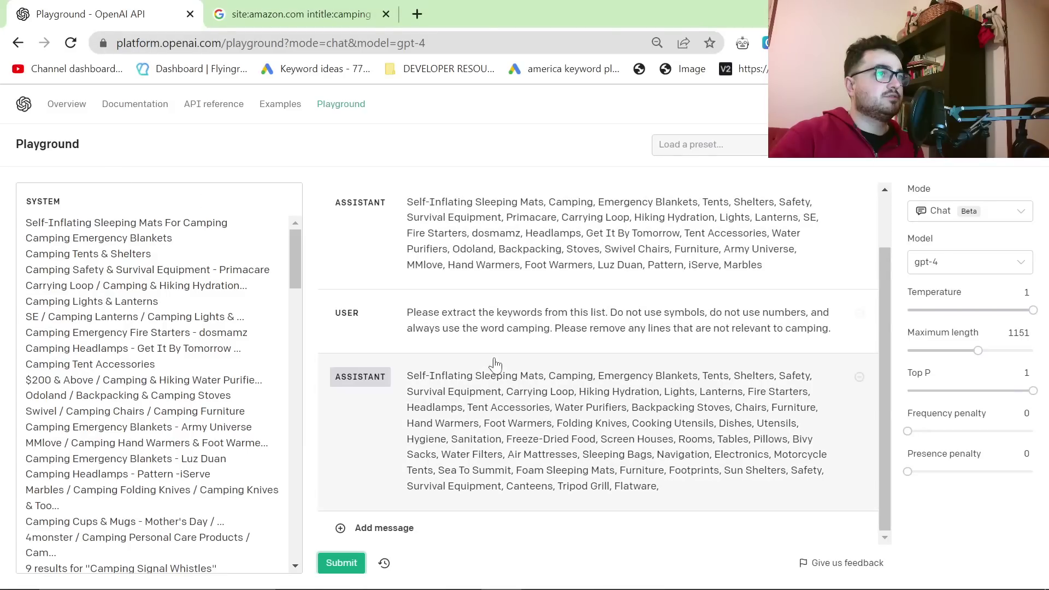
Step: Copy the camping keyword list from GPT-4's last assistant reply
{"action": "left_click", "coordinate": [643, 476]}
{"action": "left_click_drag", "start_coordinate": [661, 486], "coordinate": [330, 339]}
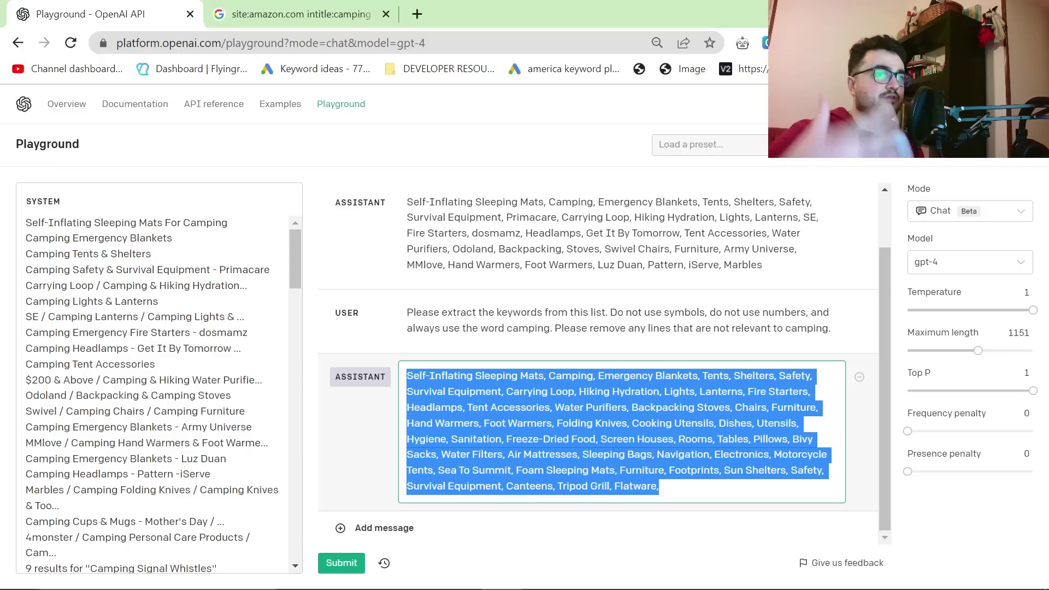
{"action": "left_click", "coordinate": [666, 423]}
{"action": "left_click_drag", "start_coordinate": [631, 423], "coordinate": [714, 423]}
{"action": "left_click", "coordinate": [707, 439]}
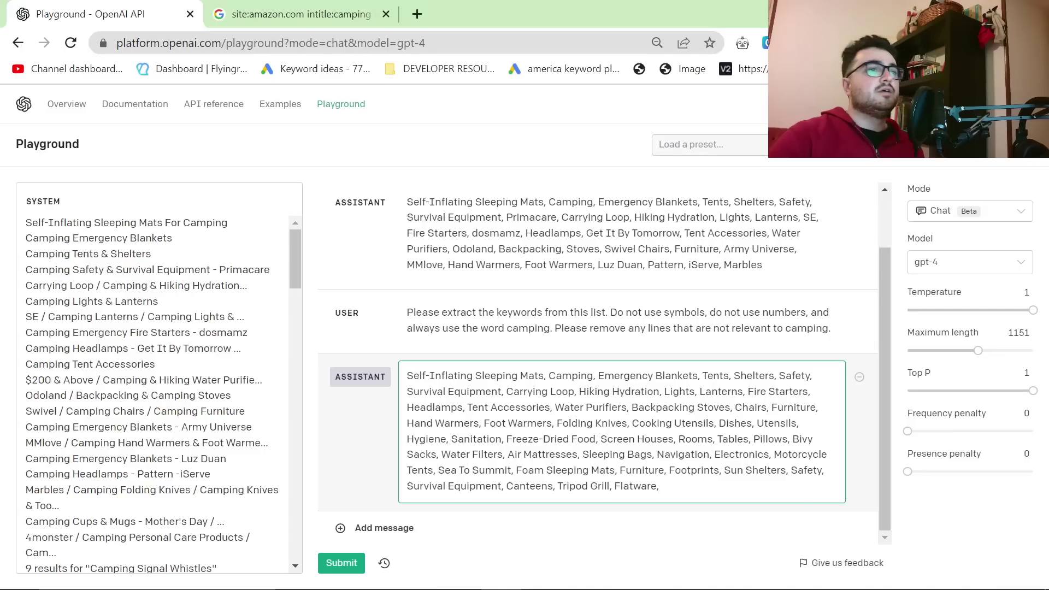
{"action": "left_click_drag", "start_coordinate": [506, 454], "coordinate": [578, 454]}
{"action": "left_click", "coordinate": [578, 455]}
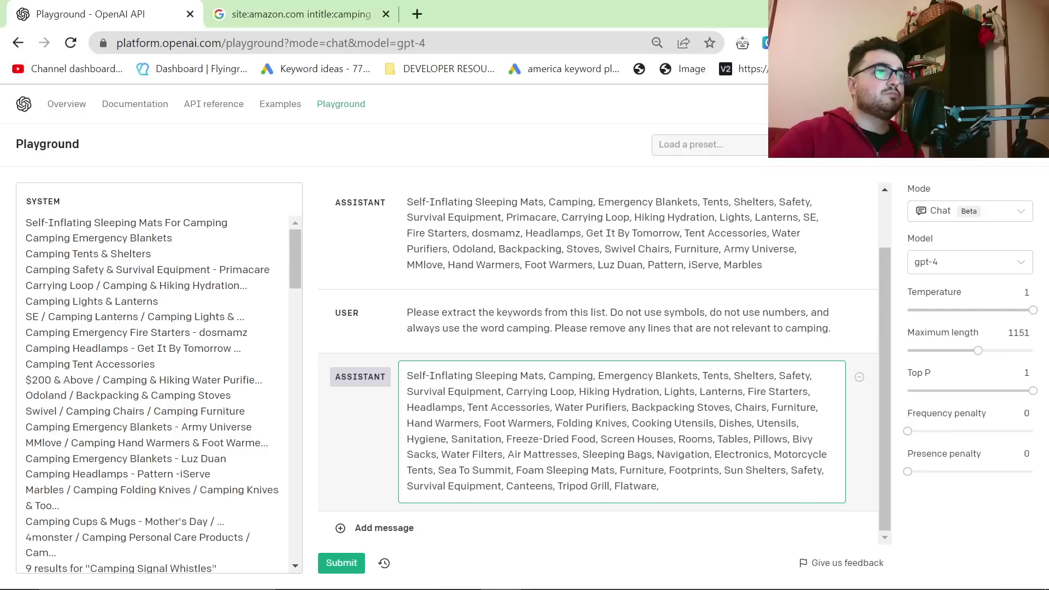
{"action": "left_click_drag", "start_coordinate": [544, 376], "coordinate": [406, 375]}
{"action": "left_click", "coordinate": [358, 392]}
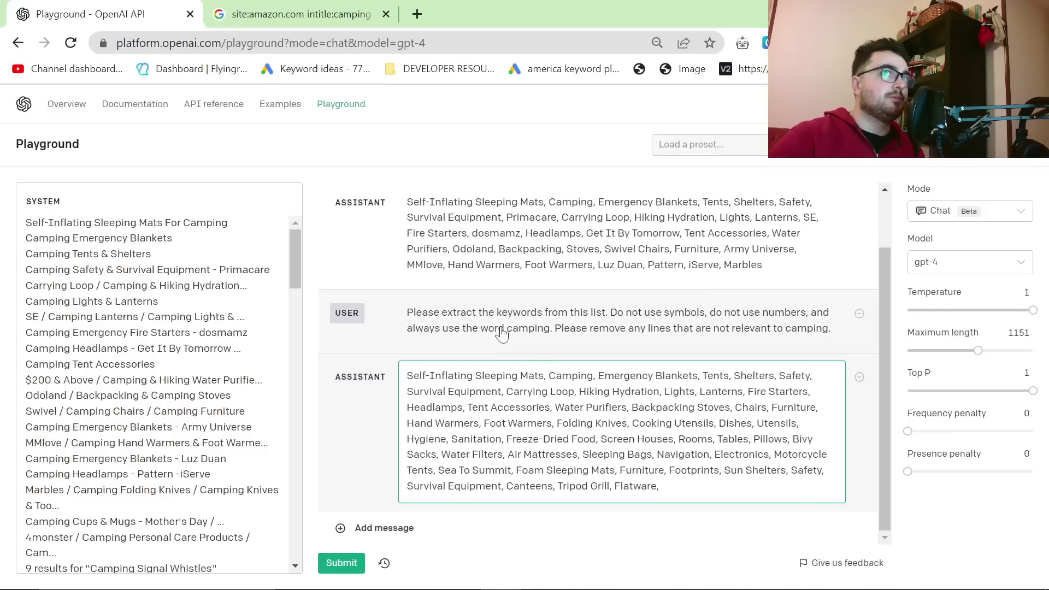
{"action": "key", "text": "alt+Tab"}
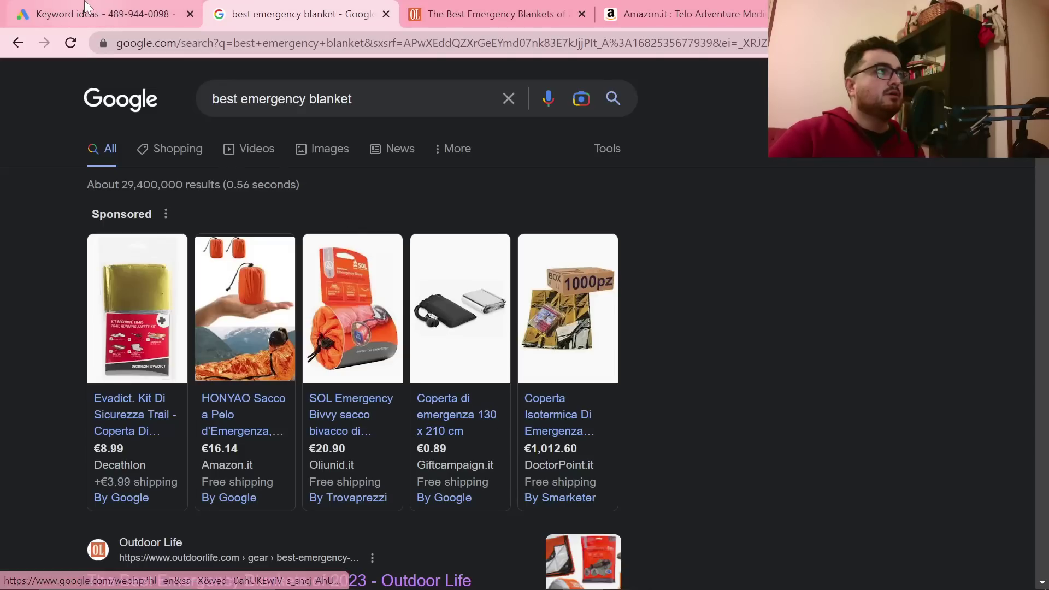
{"action": "key", "text": "ctrl+Page_Up"}
Step: Swap the seed keyword for Self-Inflating Sleeping Mats, Emergency Blankets, Carrying Loop, Hiking Hydration and get ideas
{"action": "left_click", "coordinate": [211, 115]}
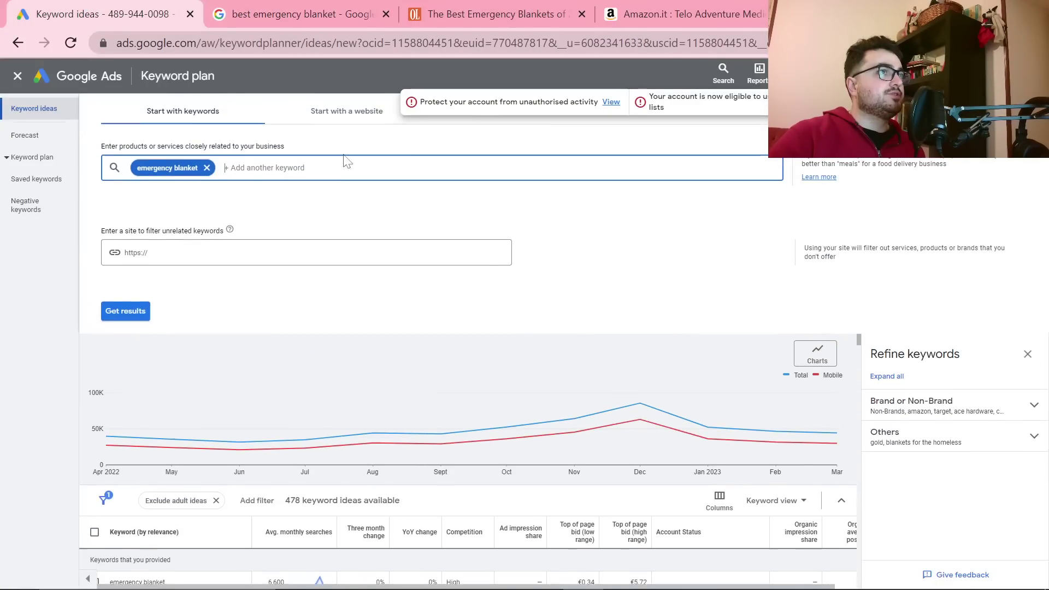
{"action": "left_click", "coordinate": [206, 168]}
{"action": "key", "text": "ctrl+v"}
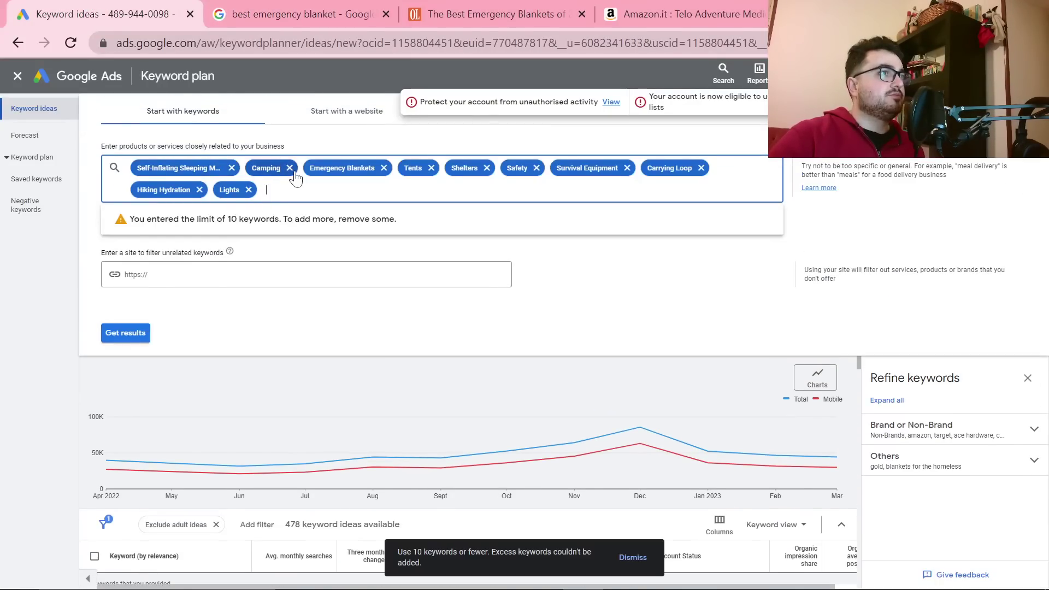
{"action": "left_click", "coordinate": [290, 168]}
{"action": "left_click", "coordinate": [166, 190]}
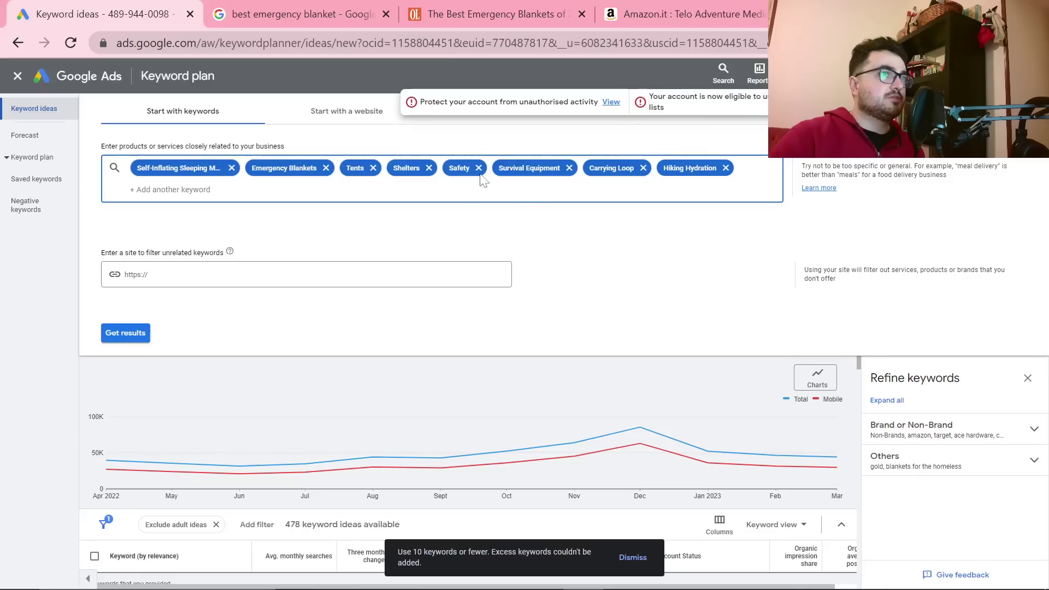
{"action": "left_click", "coordinate": [429, 168]}
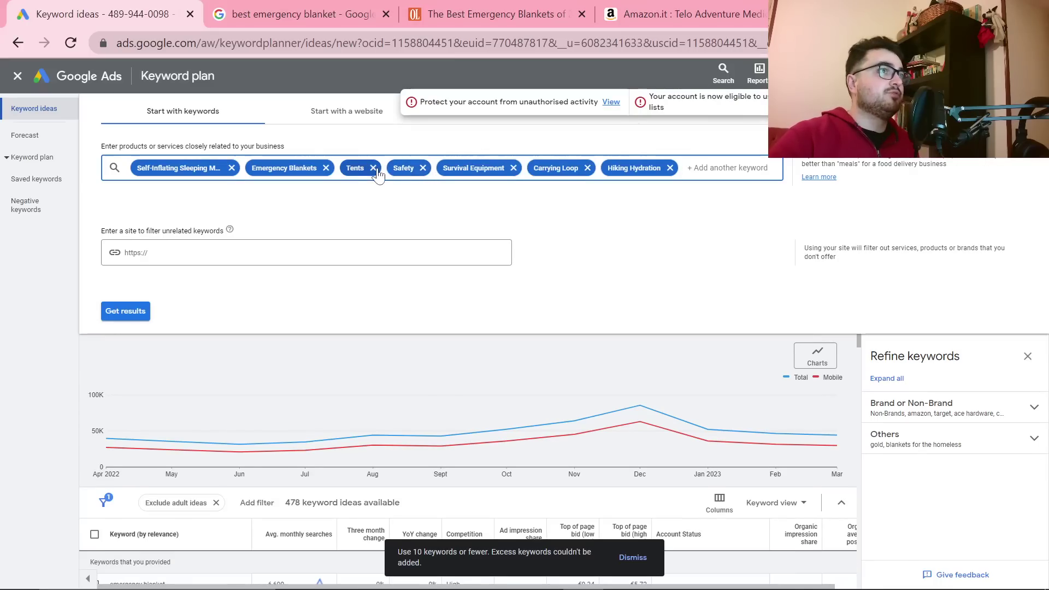
{"action": "left_click", "coordinate": [373, 168]}
{"action": "left_click", "coordinate": [376, 168]}
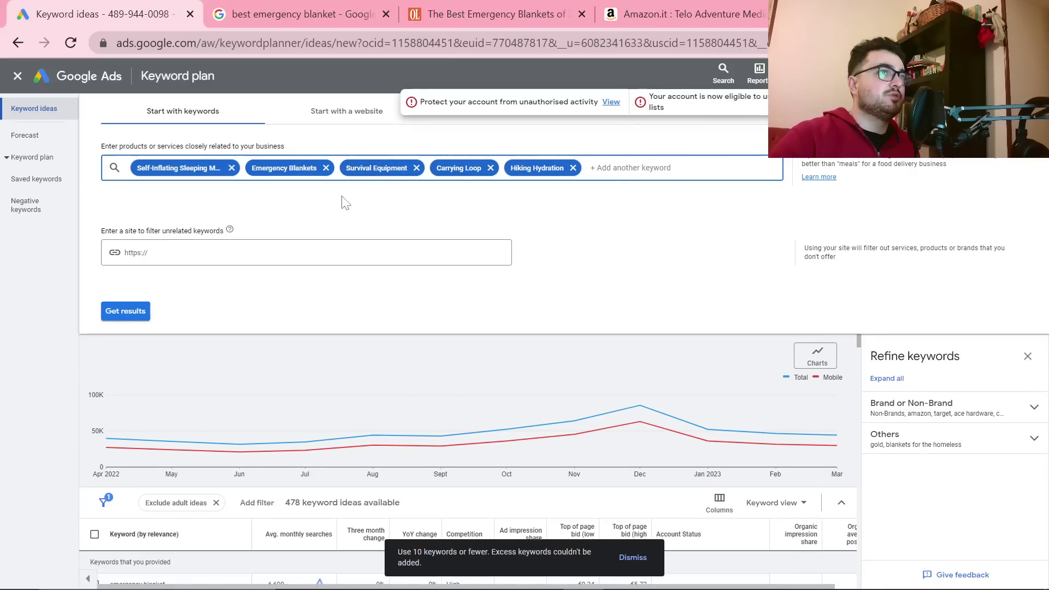
{"action": "left_click", "coordinate": [125, 311]}
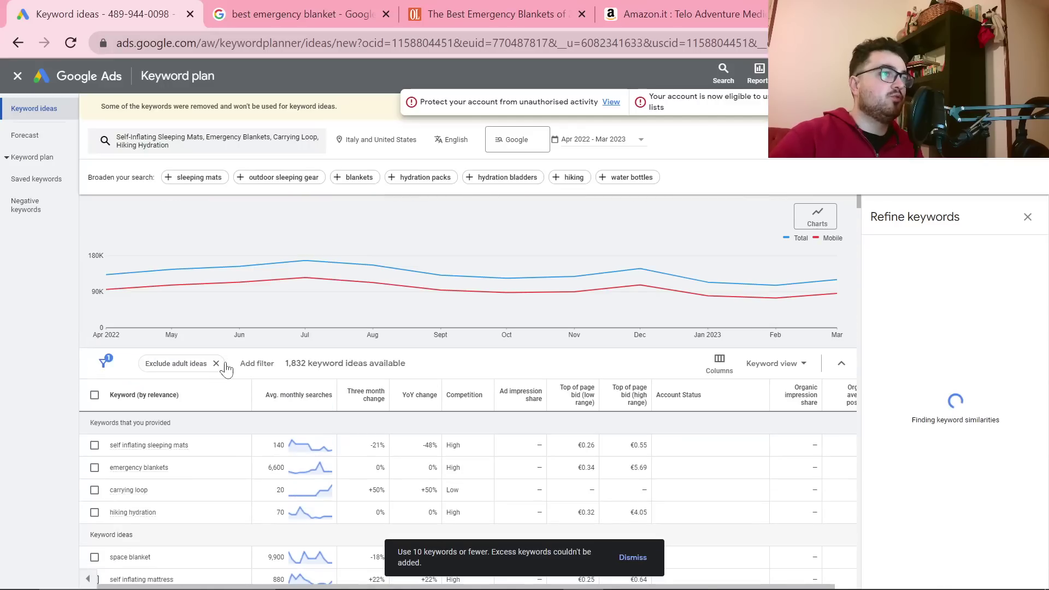
Step: Copy the 'prepared hero fire blanket' keyword and search Google for it
{"action": "scroll", "coordinate": [181, 376], "scroll_direction": "down", "scroll_amount": 5}
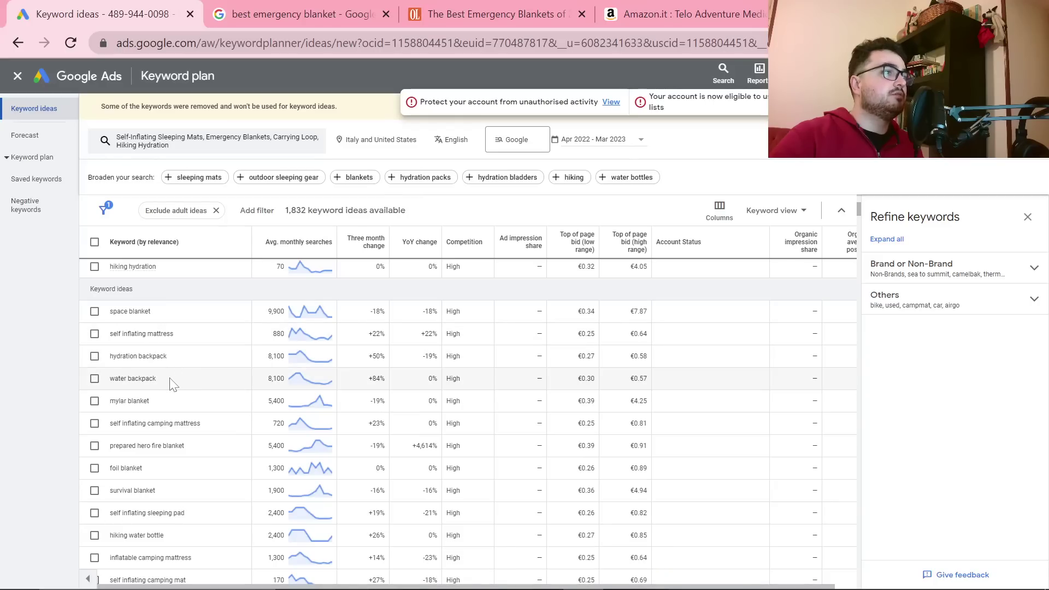
{"action": "scroll", "coordinate": [200, 419], "scroll_direction": "down", "scroll_amount": 2}
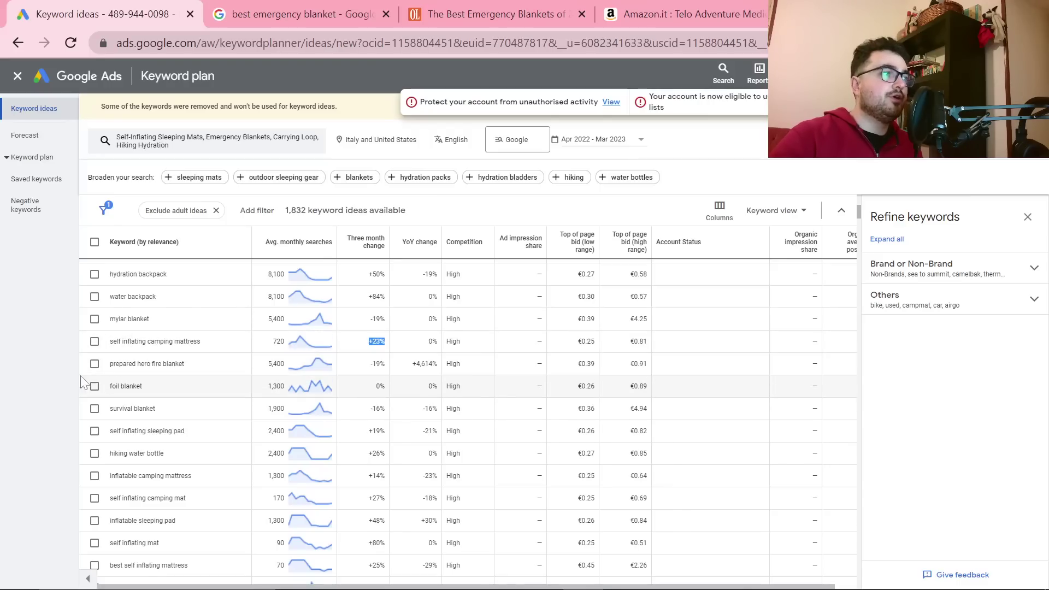
{"action": "left_click", "coordinate": [144, 364]}
{"action": "left_click_drag", "start_coordinate": [186, 370], "coordinate": [100, 370]}
{"action": "key", "text": "ctrl+c"}
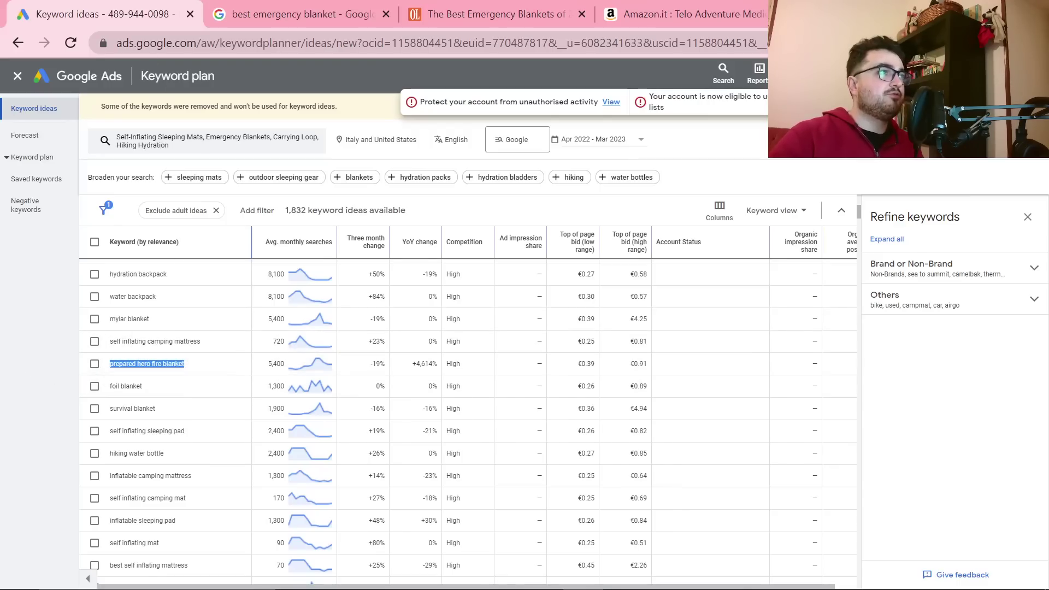
{"action": "key", "text": "ctrl+Tab"}
{"action": "key", "text": "ctrl+v"}
{"action": "key", "text": "Return"}
Step: Check the monthly search trend for prepared hero fire blanket in Keyword Planner
{"action": "scroll", "coordinate": [54, 290], "scroll_direction": "down", "scroll_amount": 3}
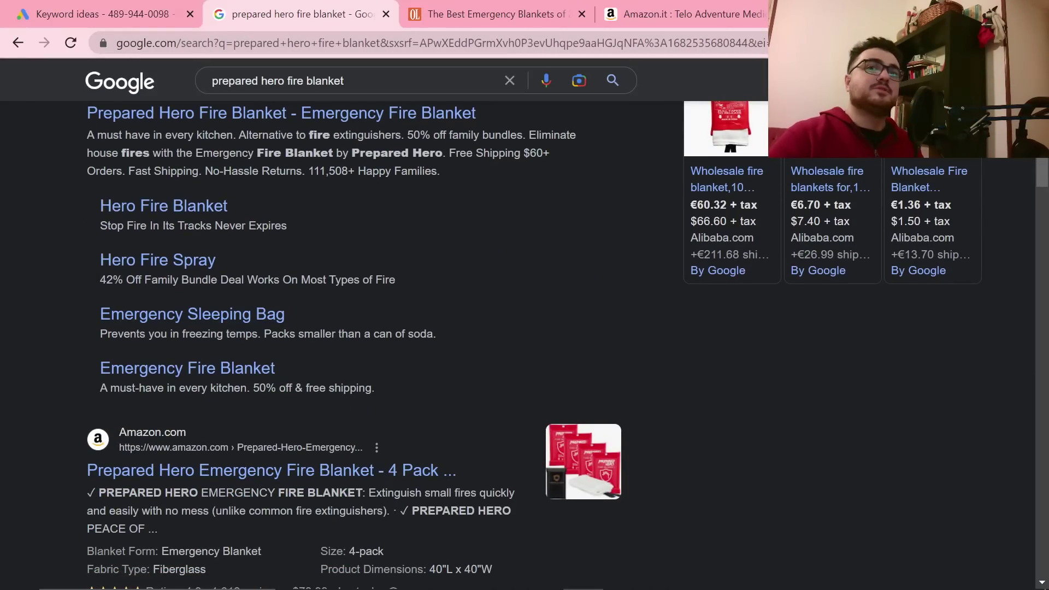
{"action": "left_click", "coordinate": [104, 14]}
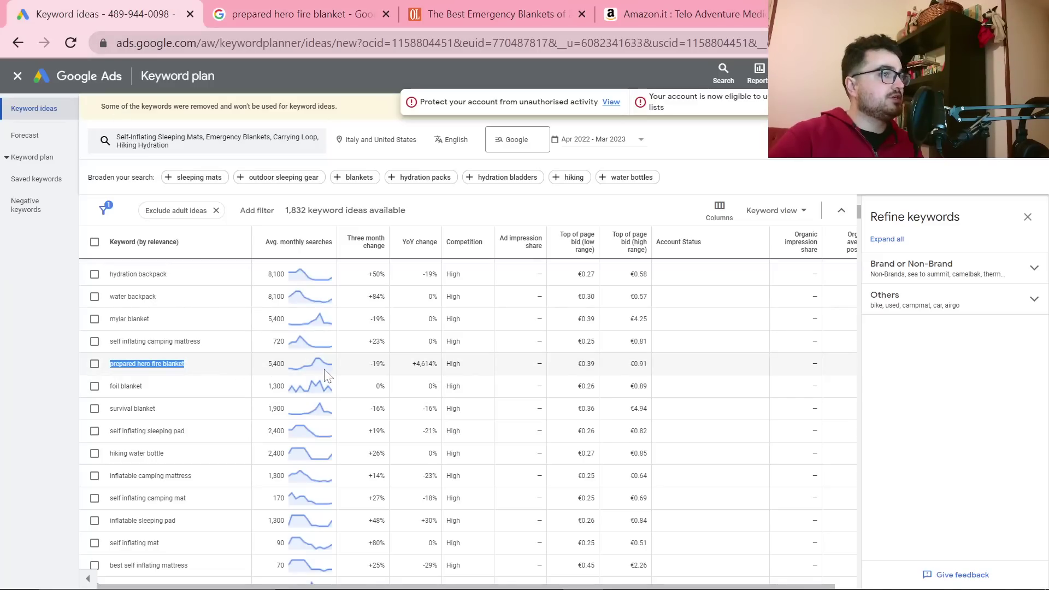
{"action": "mouse_move", "coordinate": [326, 376]}
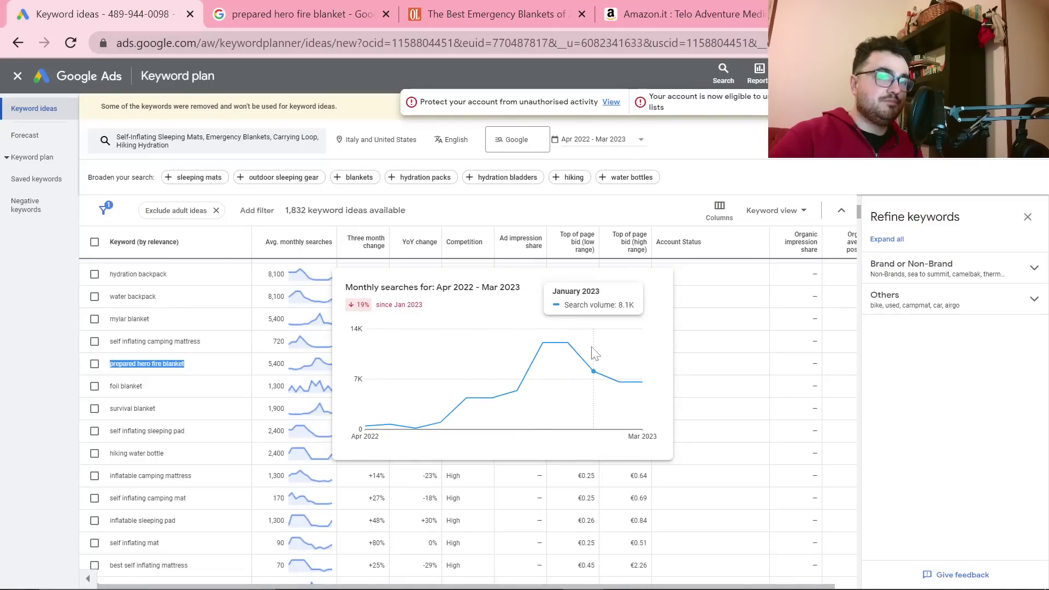
Step: Paste GPT-4's full camping keyword list into Ahrefs Keywords Explorer and search it
{"action": "key", "text": "alt+Tab"}
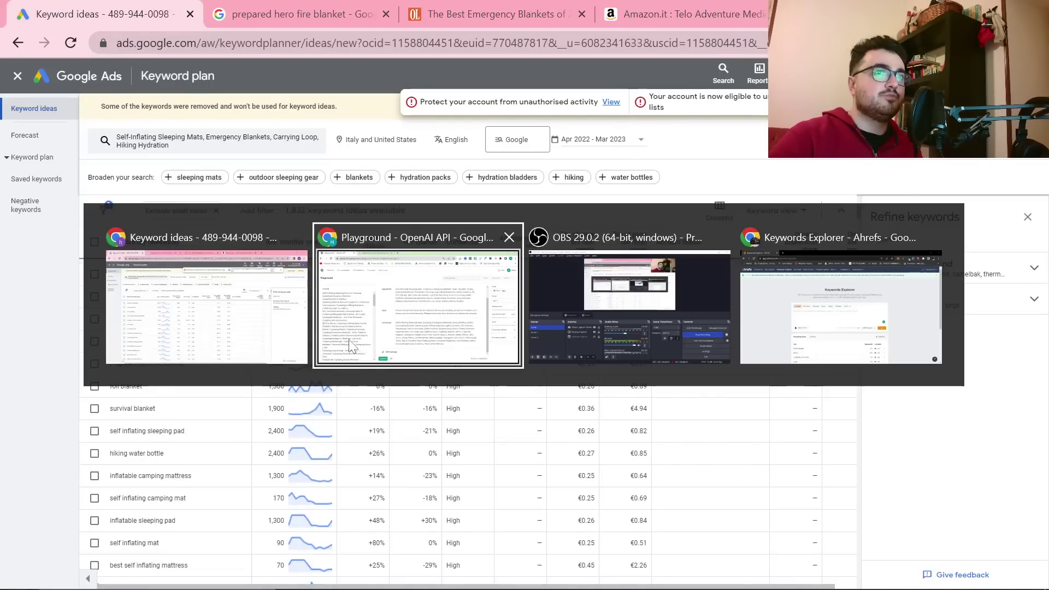
{"action": "left_click", "coordinate": [634, 454]}
{"action": "key", "text": "ctrl+a"}
{"action": "key", "text": "alt+Tab"}
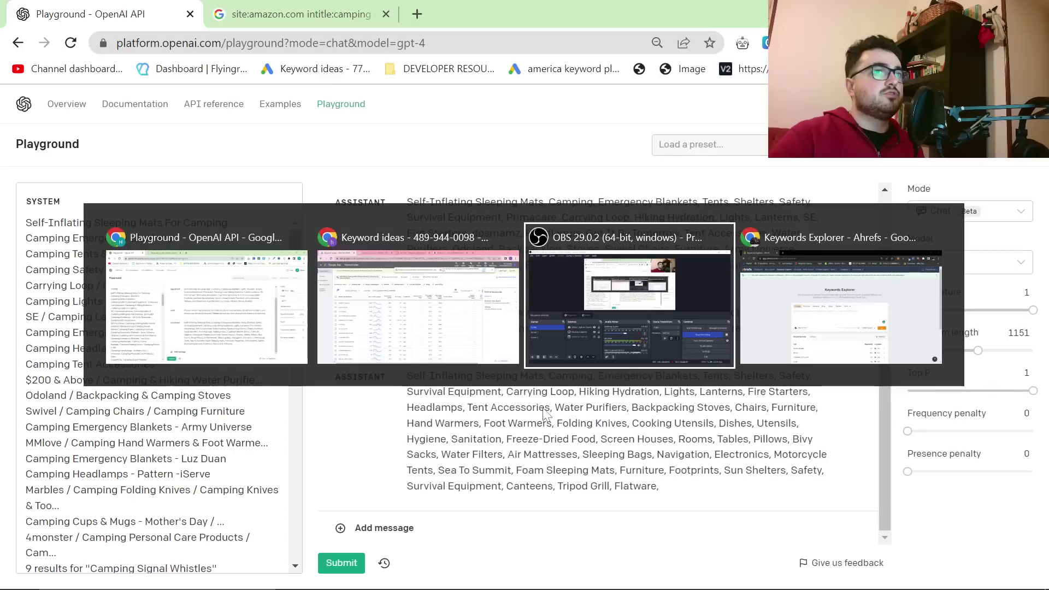
{"action": "key", "text": "alt+Tab"}
{"action": "key", "text": "ctrl+v"}
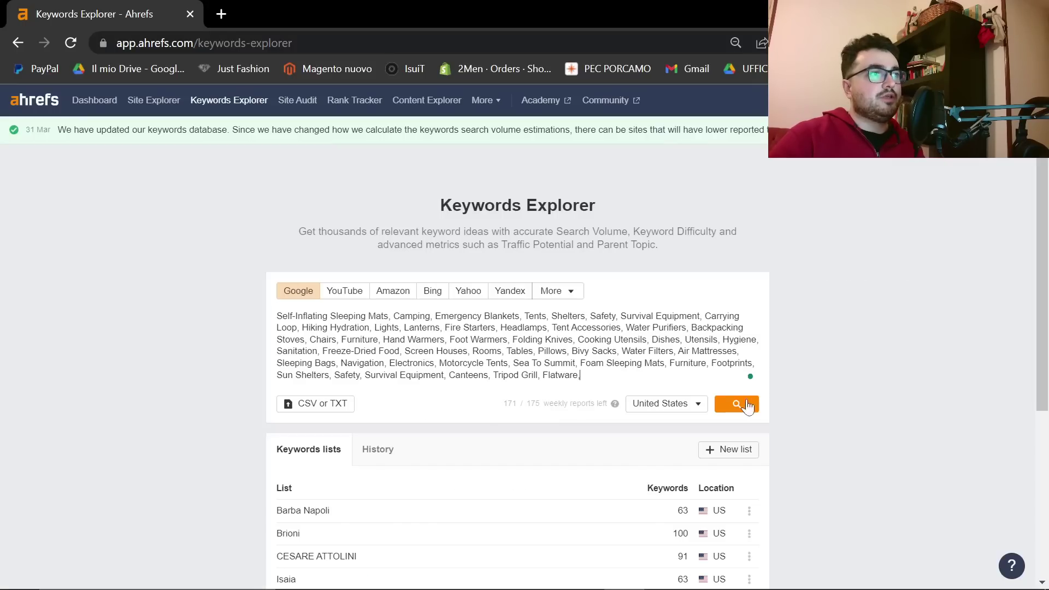
{"action": "key", "text": "Return"}
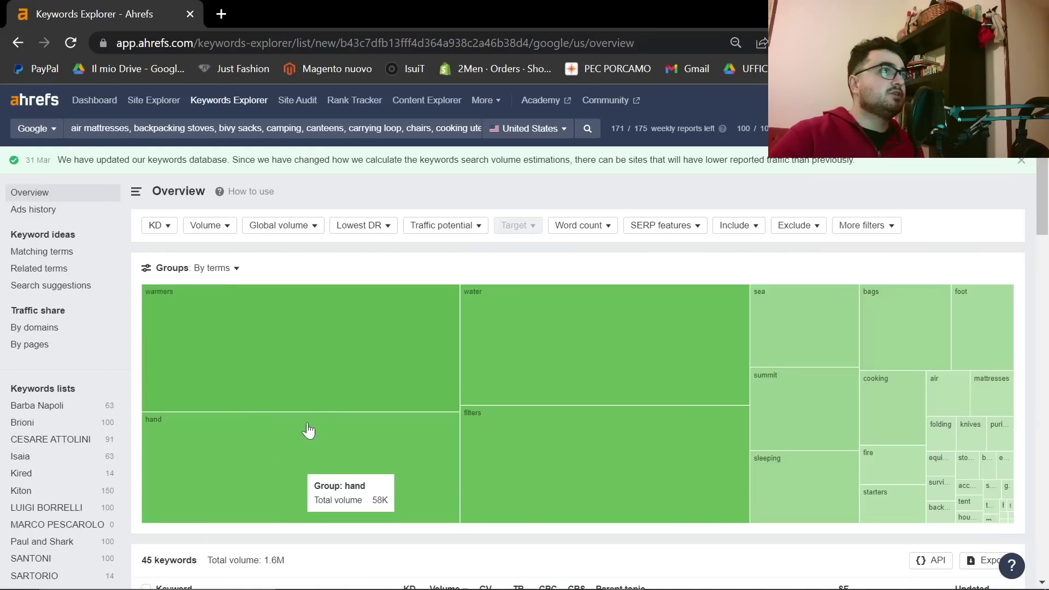
{"action": "key", "text": "alt+Tab"}
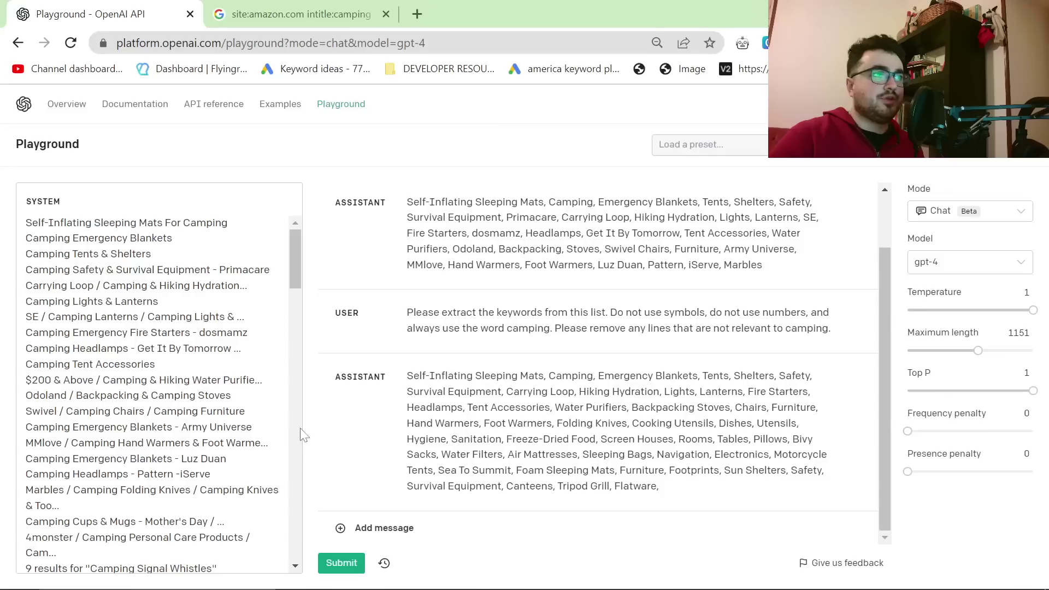
{"action": "key", "text": "ctrl+a"}
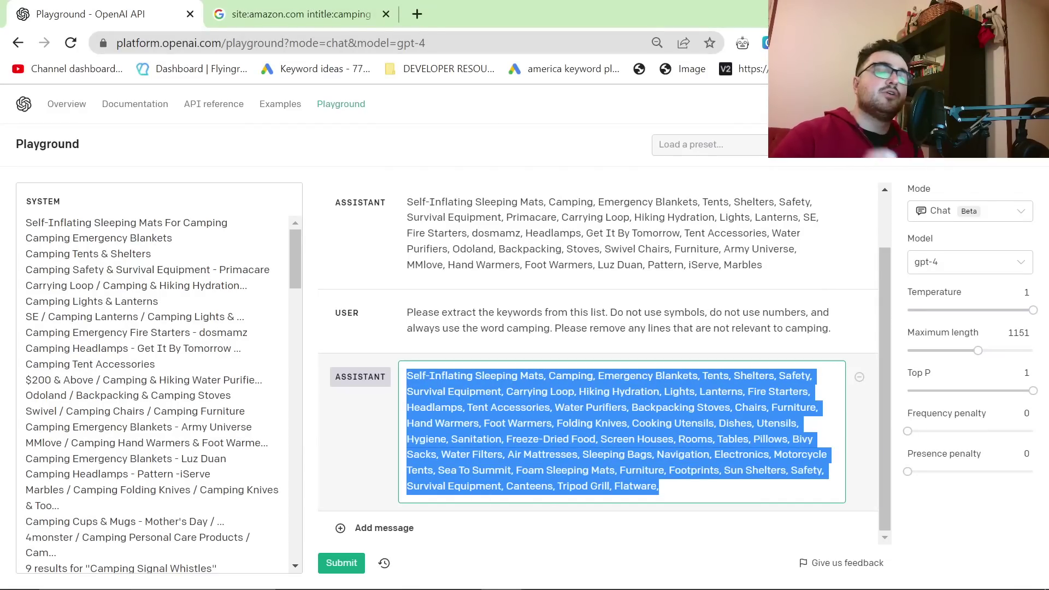
{"action": "left_click", "coordinate": [730, 471]}
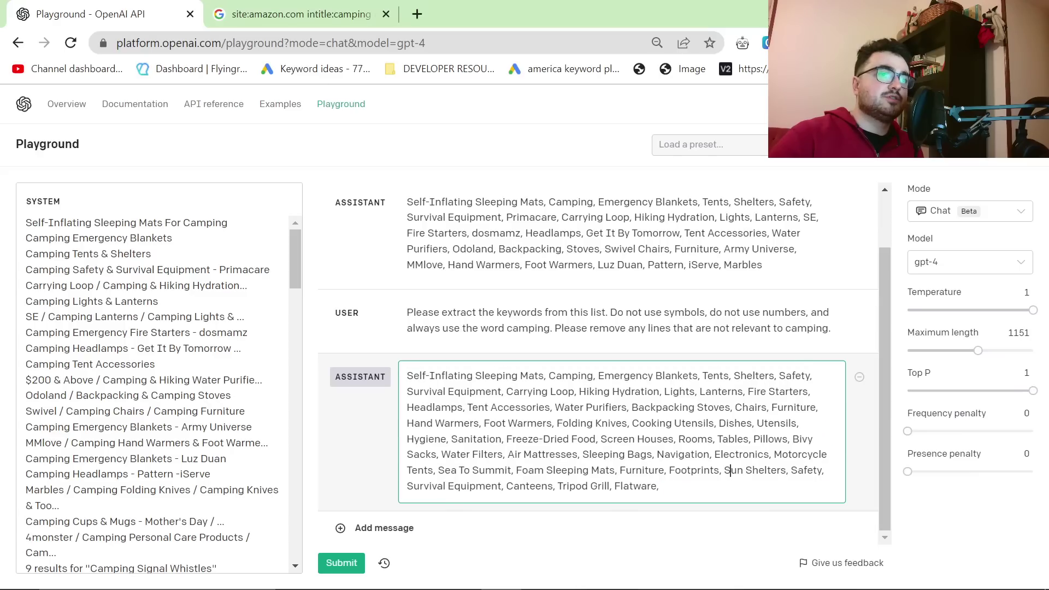
{"action": "key", "text": "ctrl+a"}
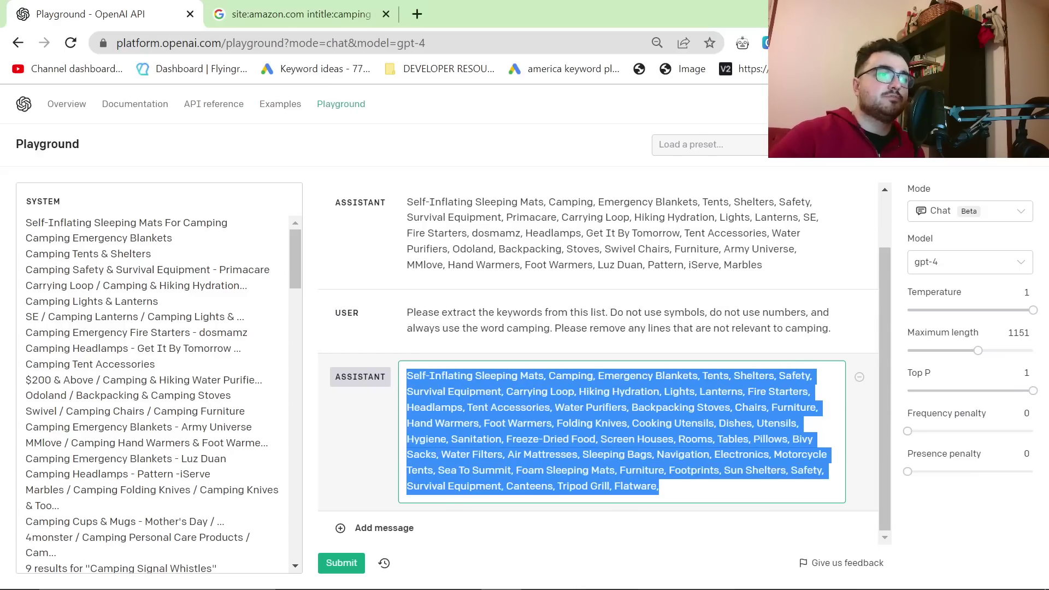
{"action": "left_click", "coordinate": [488, 455]}
{"action": "left_click_drag", "start_coordinate": [436, 471], "coordinate": [754, 439]}
{"action": "left_click", "coordinate": [519, 485]}
{"action": "left_click_drag", "start_coordinate": [516, 471], "coordinate": [615, 471]}
{"action": "left_click", "coordinate": [616, 470]}
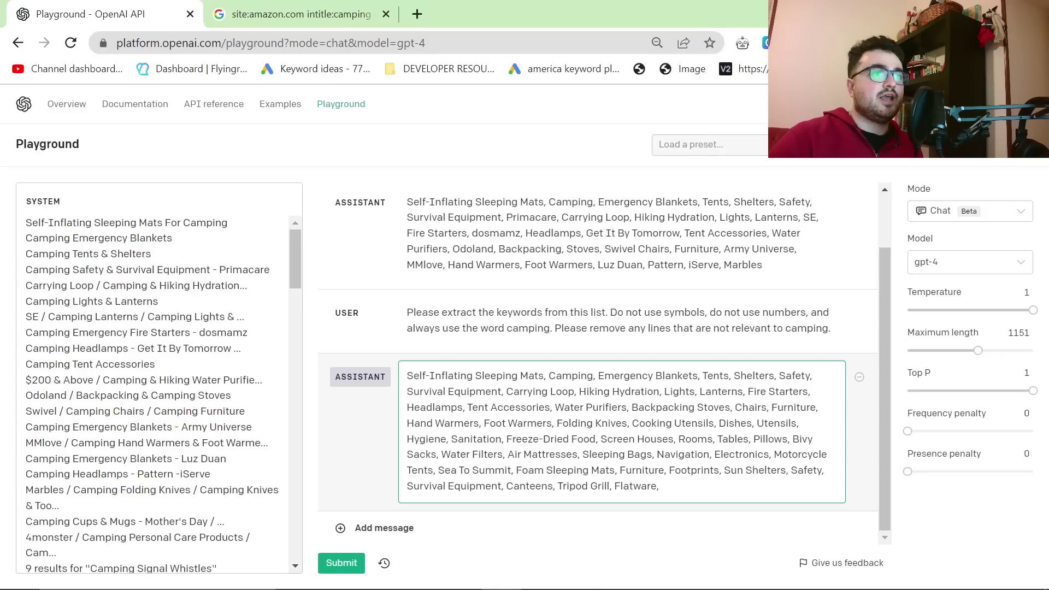
{"action": "double_click", "coordinate": [723, 376]}
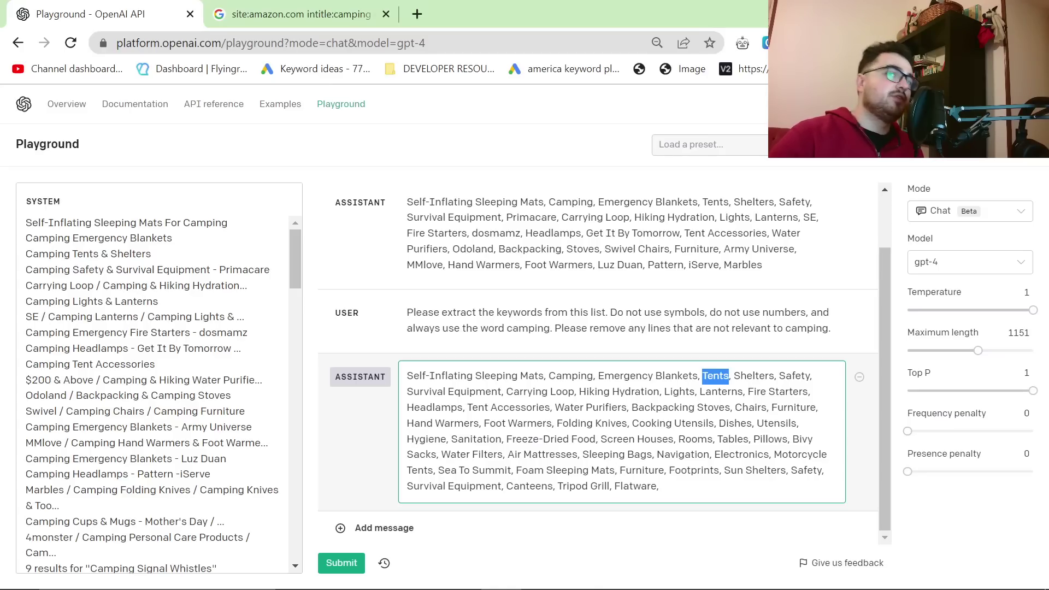
{"action": "key", "text": "alt+Tab"}
Step: Scroll the Ahrefs volume table down to foam sleeping mats and select 'backpacking stoves'
{"action": "scroll", "coordinate": [518, 421], "scroll_direction": "down", "scroll_amount": 5}
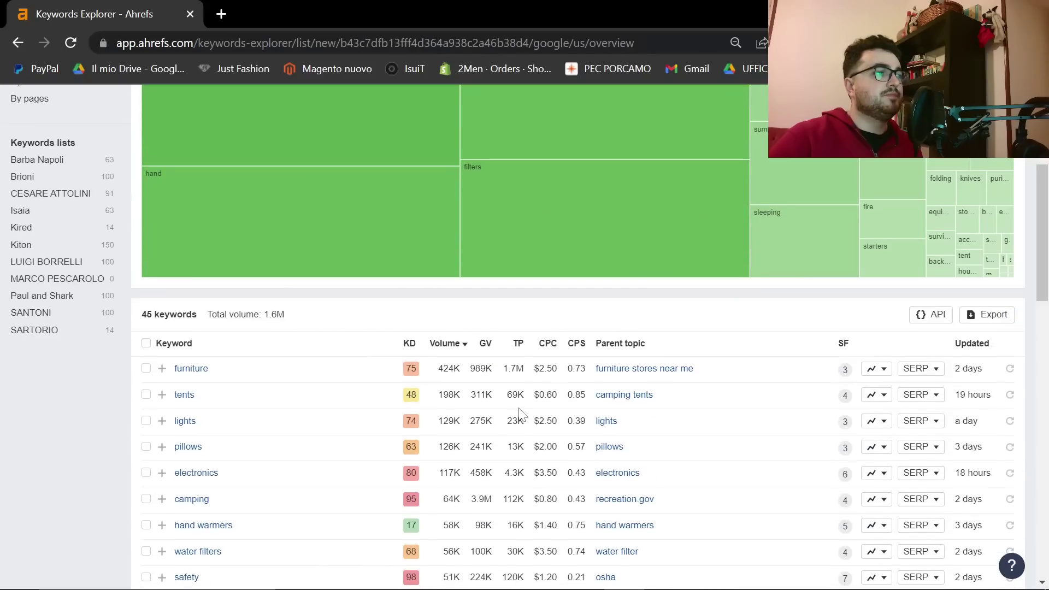
{"action": "scroll", "coordinate": [320, 364], "scroll_direction": "down", "scroll_amount": 7}
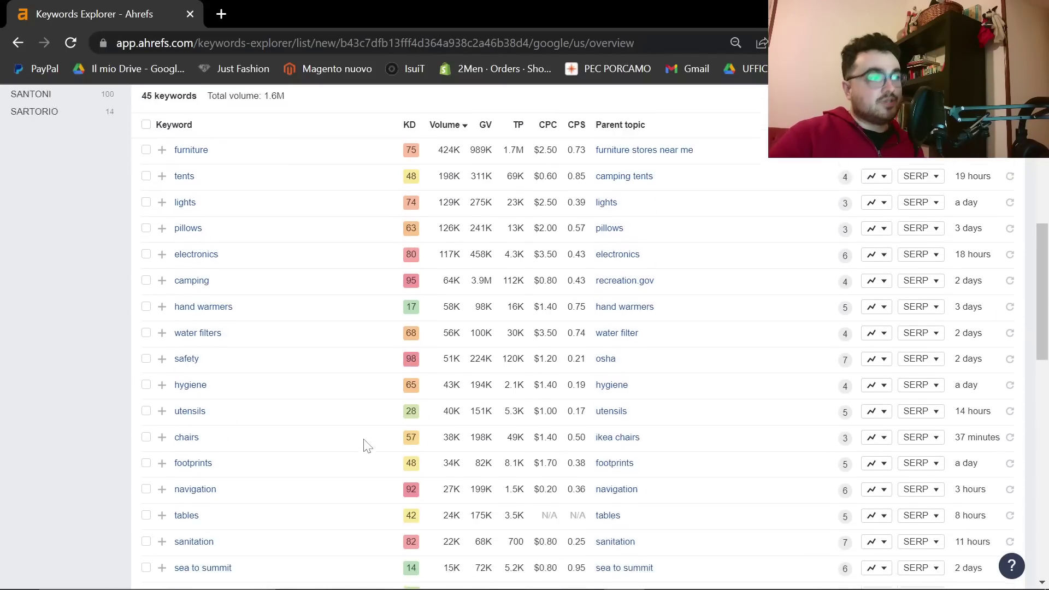
{"action": "scroll", "coordinate": [261, 435], "scroll_direction": "down", "scroll_amount": 5}
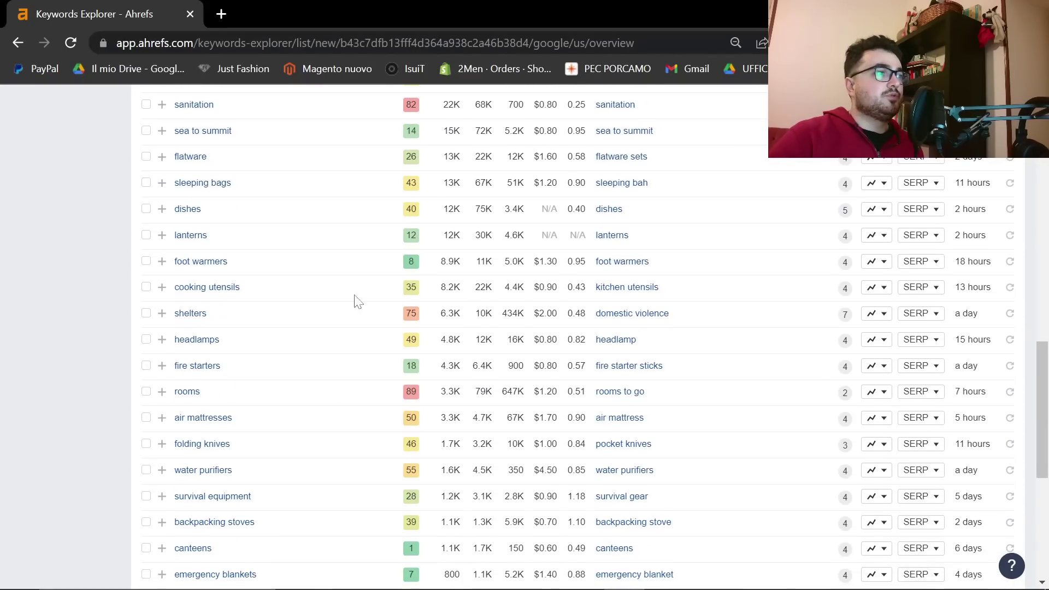
{"action": "scroll", "coordinate": [217, 316], "scroll_direction": "down", "scroll_amount": 5}
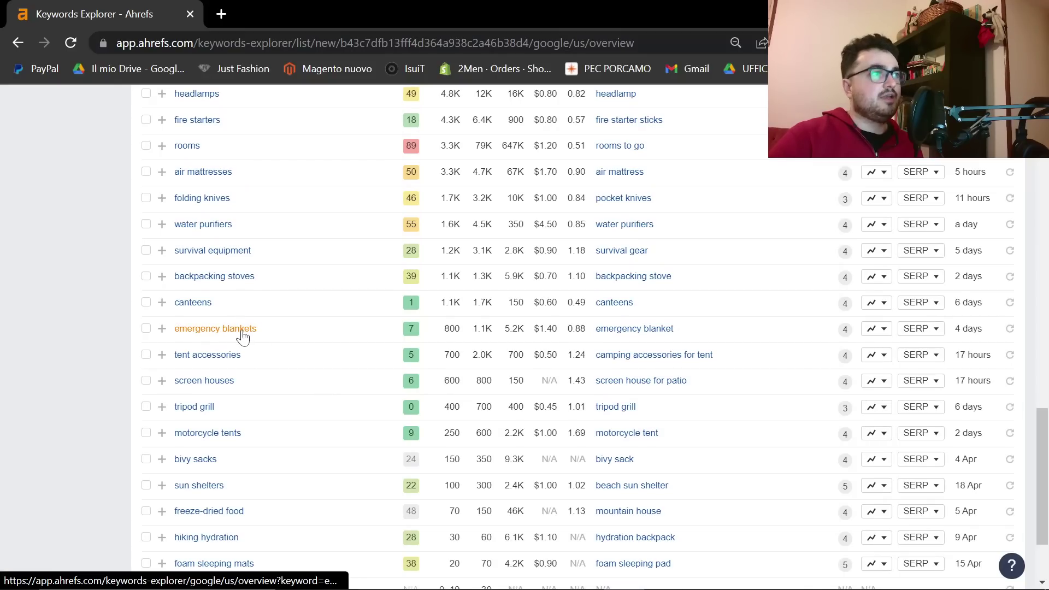
{"action": "left_click_drag", "start_coordinate": [281, 285], "coordinate": [177, 284]}
{"action": "key", "text": "ctrl+c"}
{"action": "key", "text": "alt+Tab"}
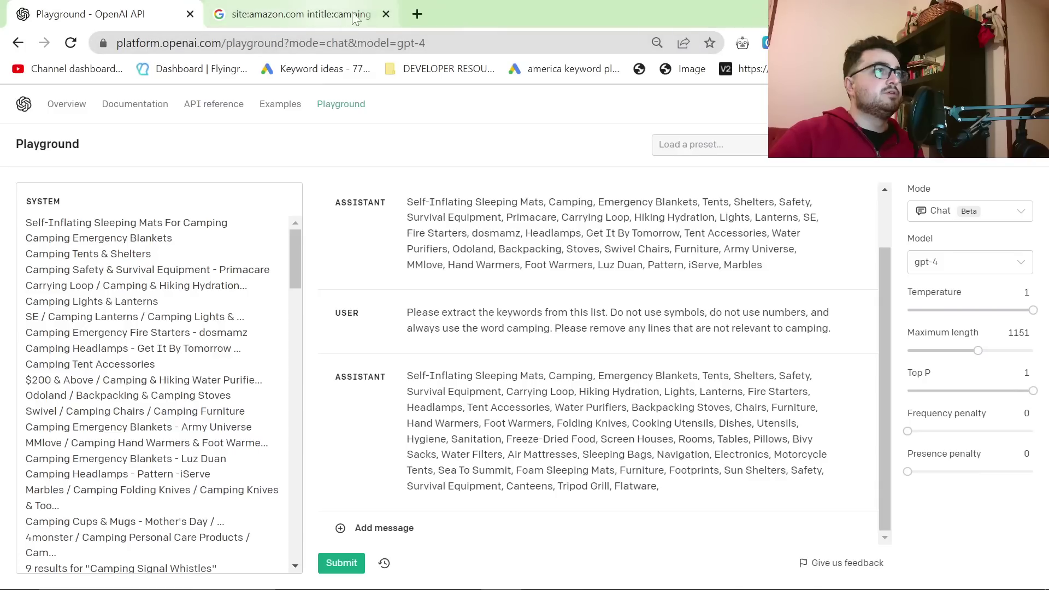
Step: Replace the Google query with 'best backpacking stoves' and run the search
{"action": "left_click", "coordinate": [298, 16]}
{"action": "left_click_drag", "start_coordinate": [345, 115], "coordinate": [34, 82]}
{"action": "type", "text": "mi"}
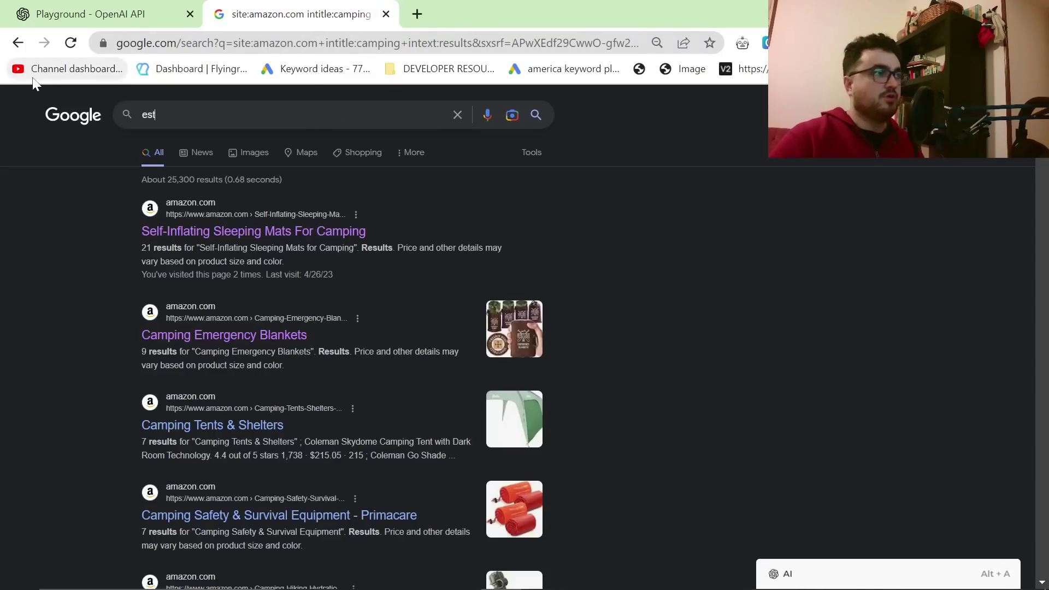
{"action": "key", "text": "BackSpace"}
{"action": "key", "text": "BackSpace"}
{"action": "type", "text": "best"}
{"action": "key", "text": "ctrl+v"}
{"action": "key", "text": "Return"}
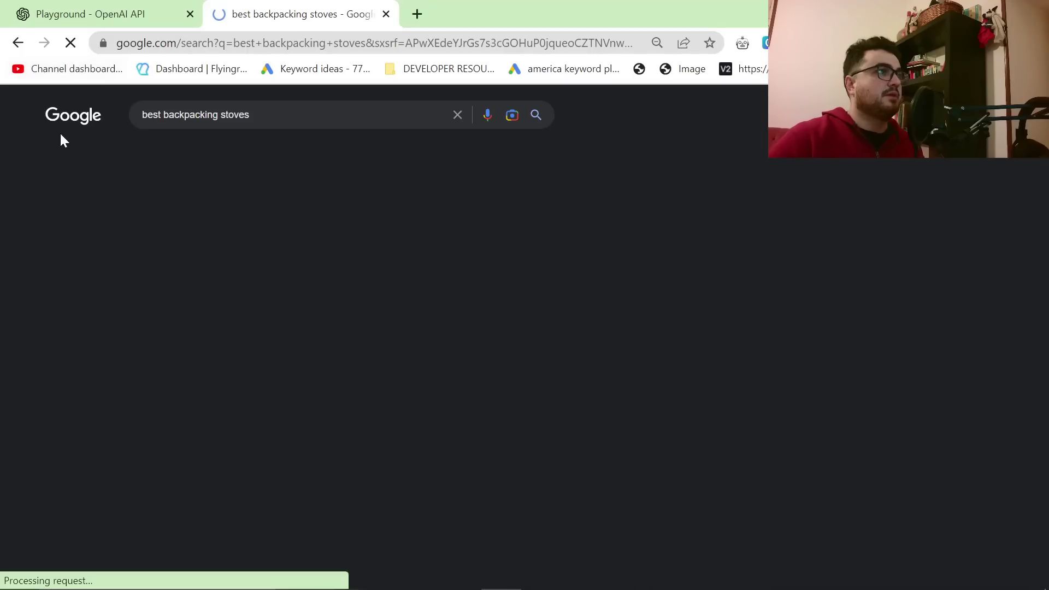
Step: Highlight the 5,730,000 result count, scroll the results, then return to the Playground
{"action": "left_click_drag", "start_coordinate": [75, 174], "coordinate": [713, 428]}
{"action": "left_click", "coordinate": [710, 421]}
{"action": "scroll", "coordinate": [682, 412], "scroll_direction": "down", "scroll_amount": 3}
{"action": "scroll", "coordinate": [681, 412], "scroll_direction": "up", "scroll_amount": 3}
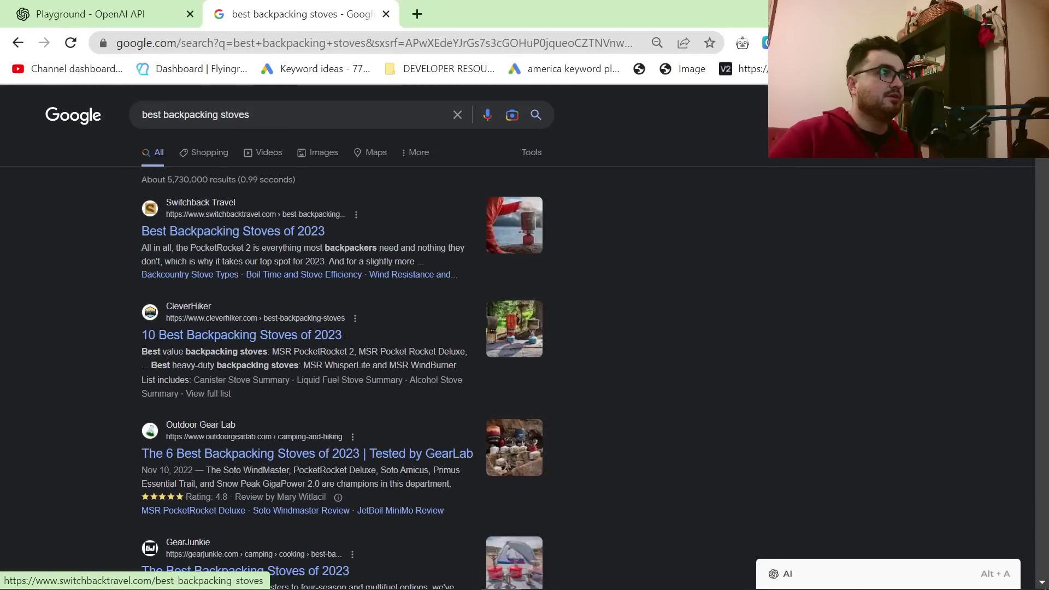
{"action": "left_click_drag", "start_coordinate": [157, 180], "coordinate": [295, 179]}
{"action": "left_click", "coordinate": [295, 180]}
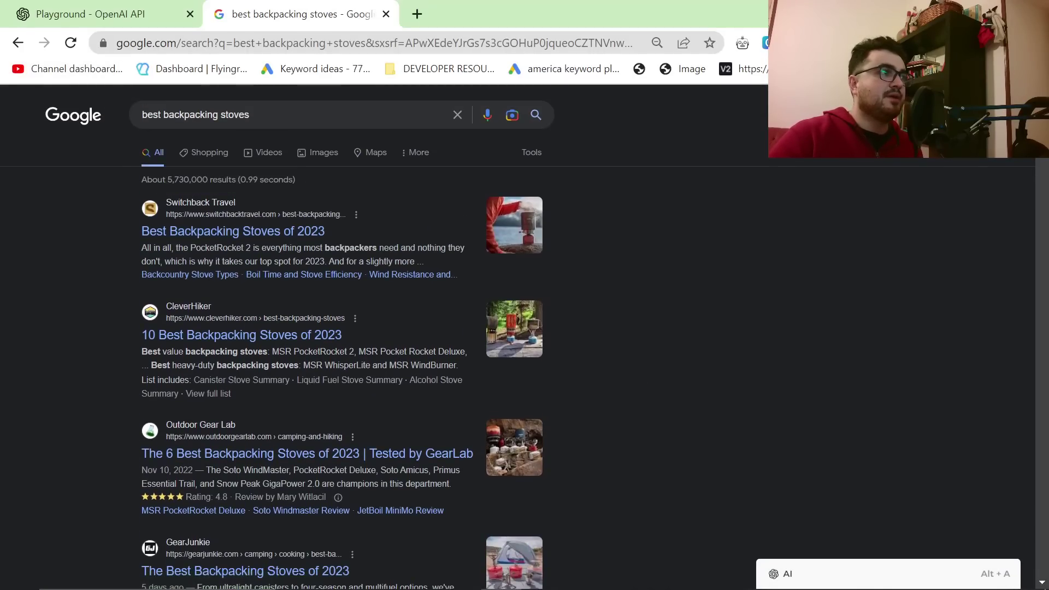
{"action": "left_click_drag", "start_coordinate": [163, 180], "coordinate": [217, 180]}
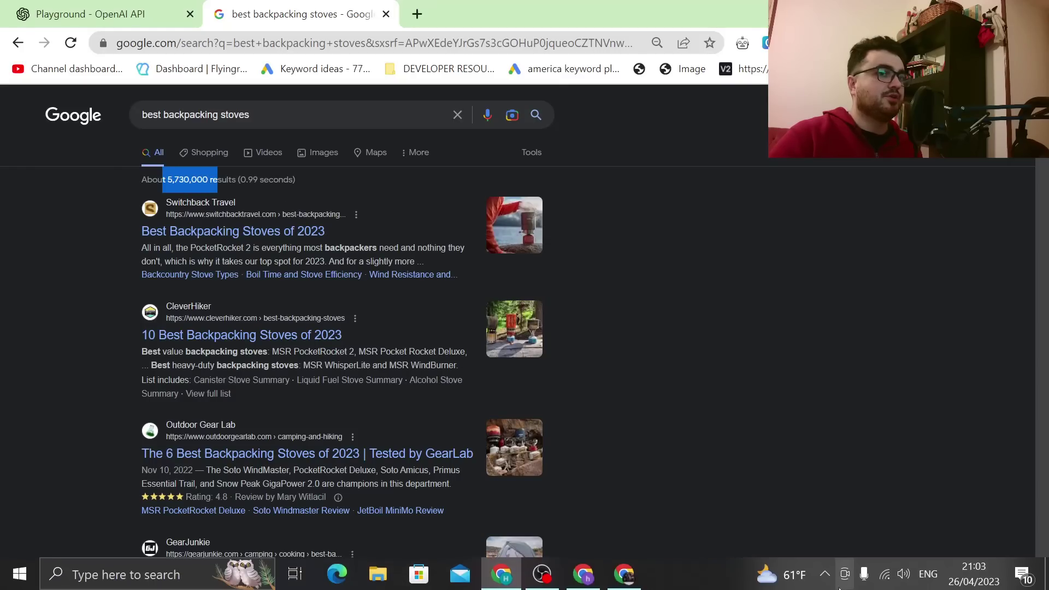
{"action": "scroll", "coordinate": [815, 459], "scroll_direction": "down", "scroll_amount": 3}
{"action": "scroll", "coordinate": [788, 453], "scroll_direction": "down", "scroll_amount": 2}
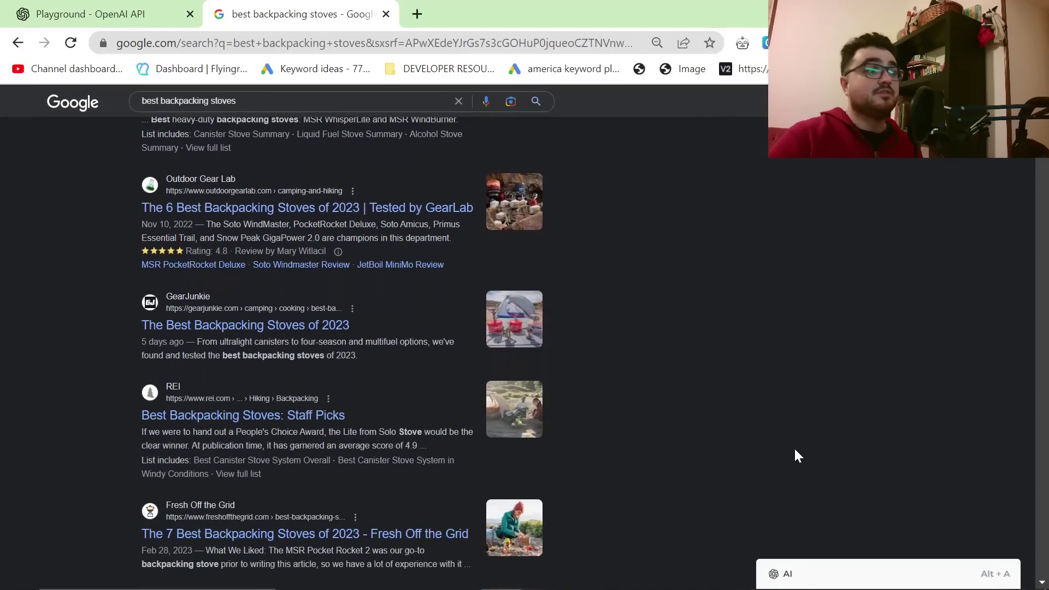
{"action": "scroll", "coordinate": [784, 429], "scroll_direction": "down", "scroll_amount": 2}
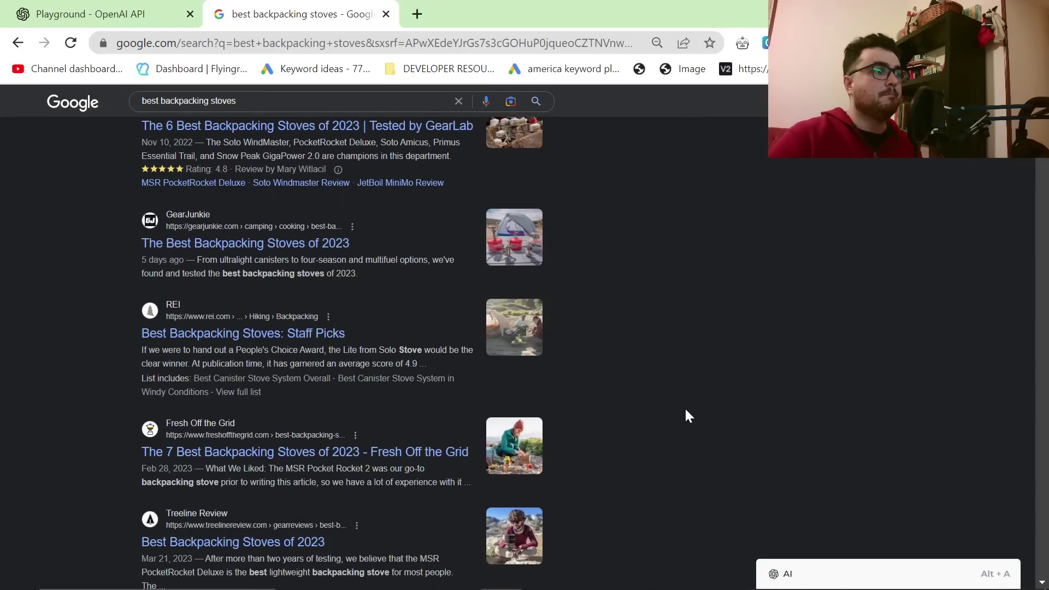
{"action": "key", "text": "ctrl+shift+Tab"}
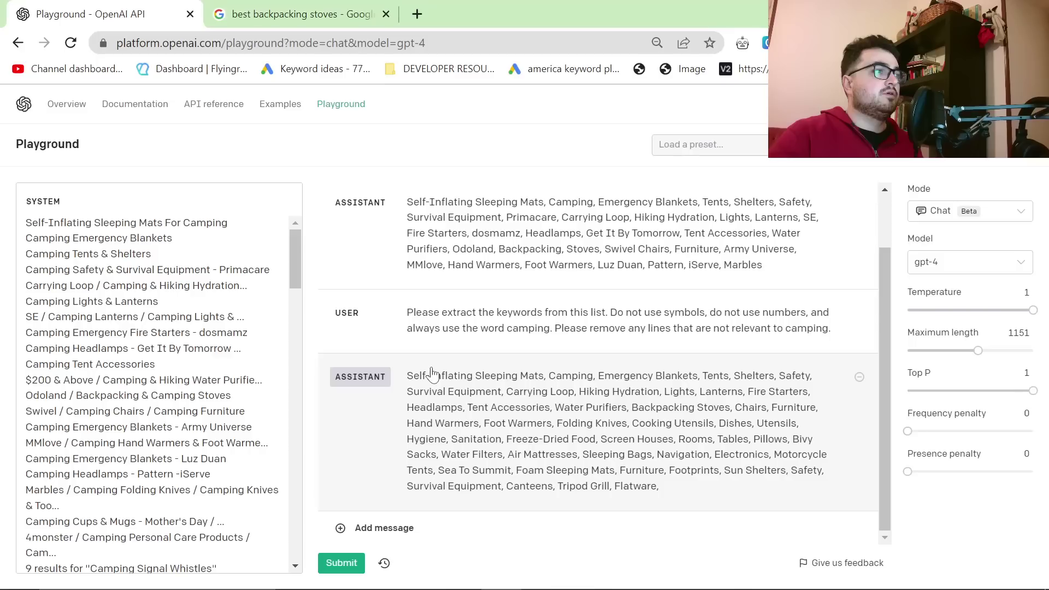
Step: Submit a new user message asking for a bookmarklet that copies all page headings to the clipboard
{"action": "left_click", "coordinate": [406, 525]}
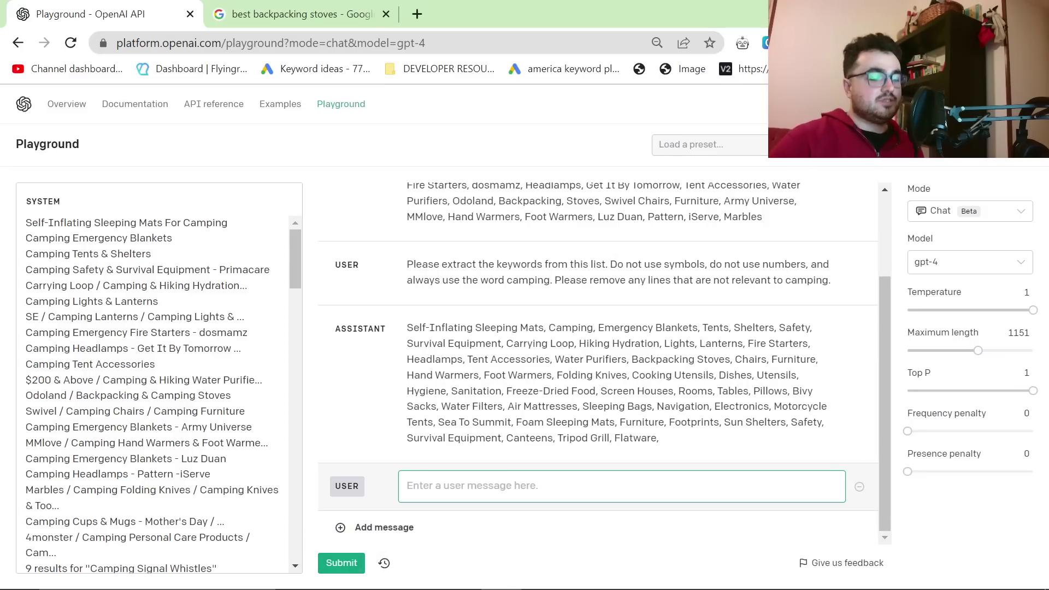
{"action": "type", "text": "Cr"}
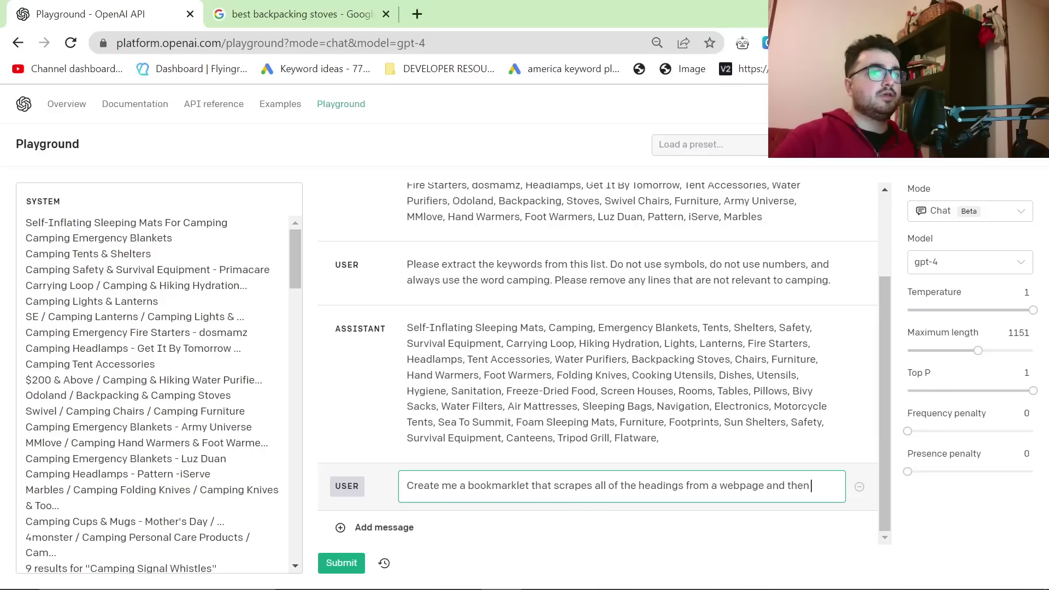
{"action": "type", "text": "puts the results onto the clipboard"}
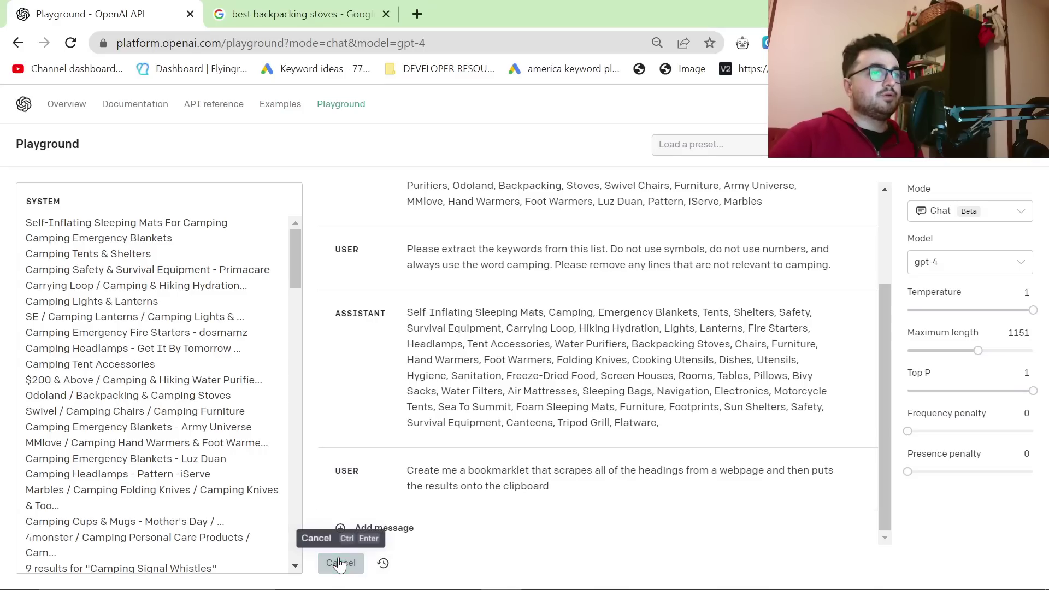
{"action": "left_click", "coordinate": [341, 562]}
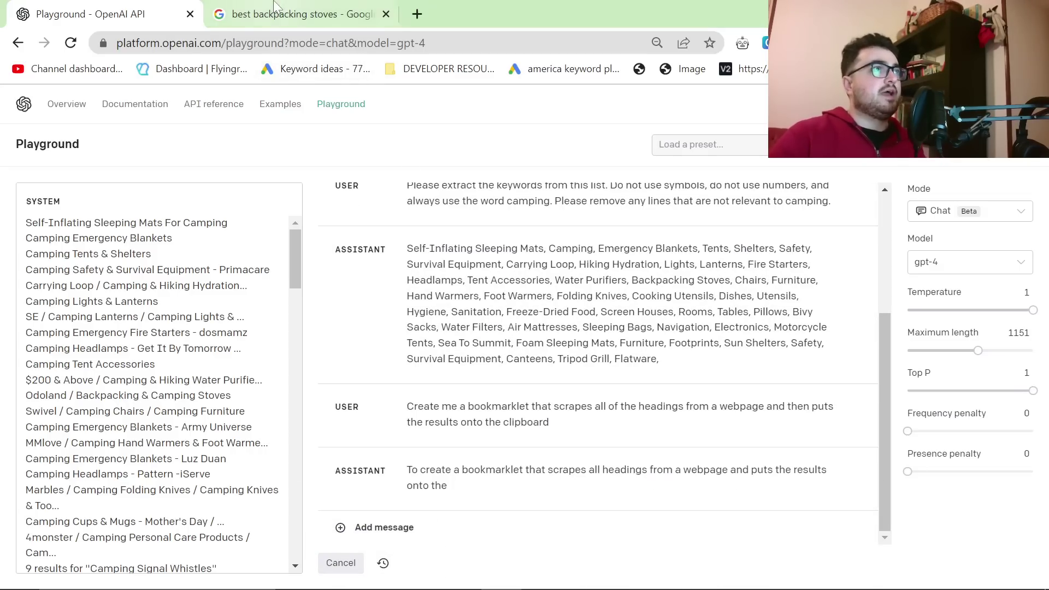
Step: Search for best emergency blankets for backpacking and open the Outdoor Life article
{"action": "left_click", "coordinate": [284, 13]}
{"action": "type", "text": "/"}
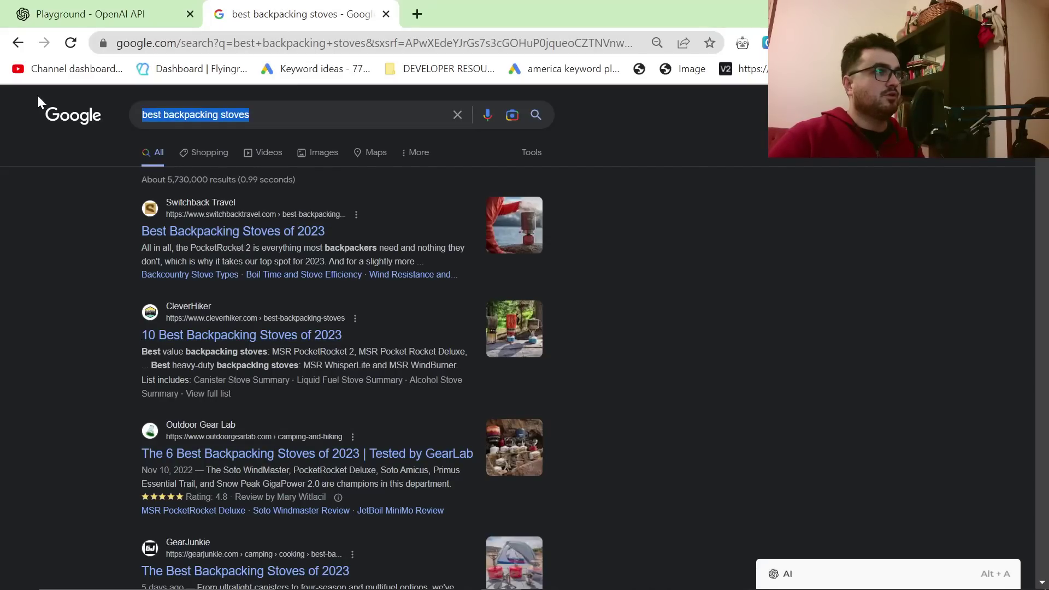
{"action": "type", "text": "best emerg"}
{"action": "key", "text": "Down"}
{"action": "key", "text": "Return"}
{"action": "left_click", "coordinate": [203, 226]}
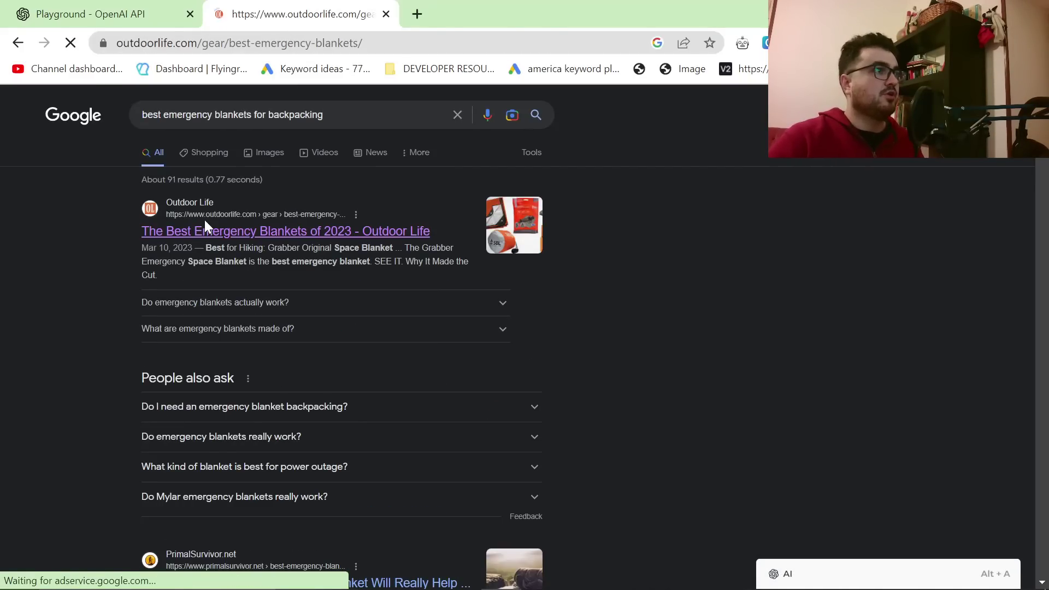
Step: Skim the article's picks and testing criteria, selecting some text, then return to the Playground
{"action": "scroll", "coordinate": [440, 373], "scroll_direction": "down", "scroll_amount": 15}
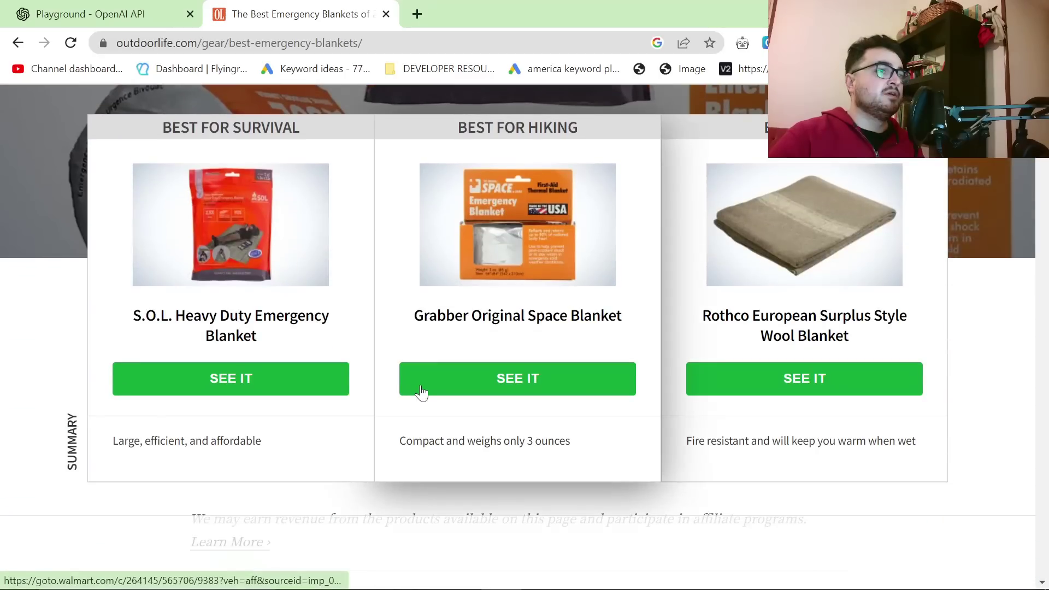
{"action": "scroll", "coordinate": [423, 392], "scroll_direction": "down", "scroll_amount": 4}
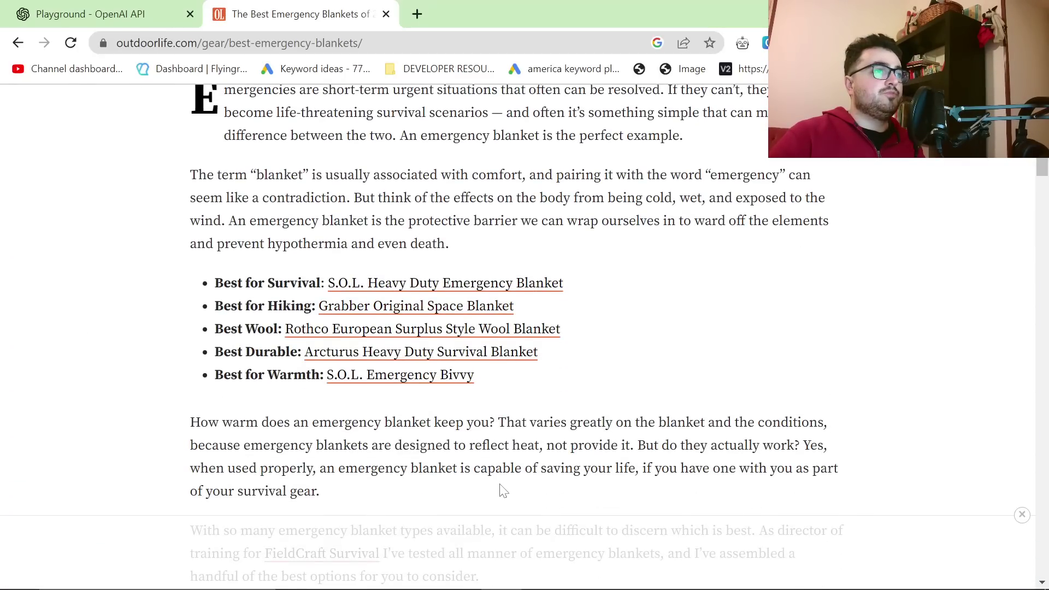
{"action": "scroll", "coordinate": [502, 488], "scroll_direction": "up", "scroll_amount": 15}
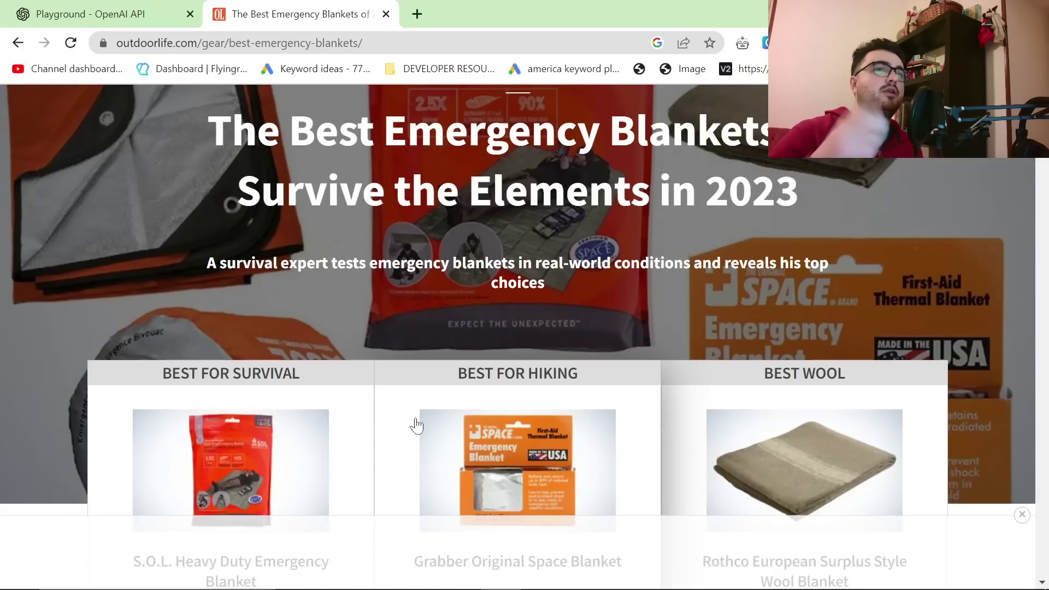
{"action": "scroll", "coordinate": [416, 426], "scroll_direction": "down", "scroll_amount": 15}
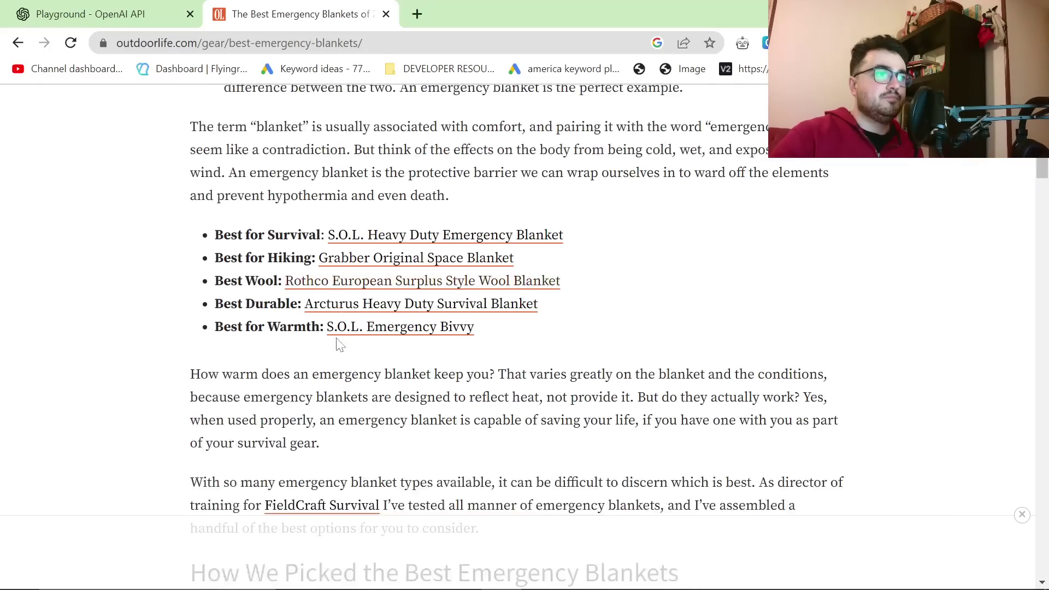
{"action": "left_click_drag", "start_coordinate": [192, 212], "coordinate": [754, 218]}
{"action": "left_click", "coordinate": [754, 218]}
{"action": "scroll", "coordinate": [495, 383], "scroll_direction": "down", "scroll_amount": 1}
{"action": "scroll", "coordinate": [494, 383], "scroll_direction": "down", "scroll_amount": 9}
{"action": "scroll", "coordinate": [408, 354], "scroll_direction": "up", "scroll_amount": 7}
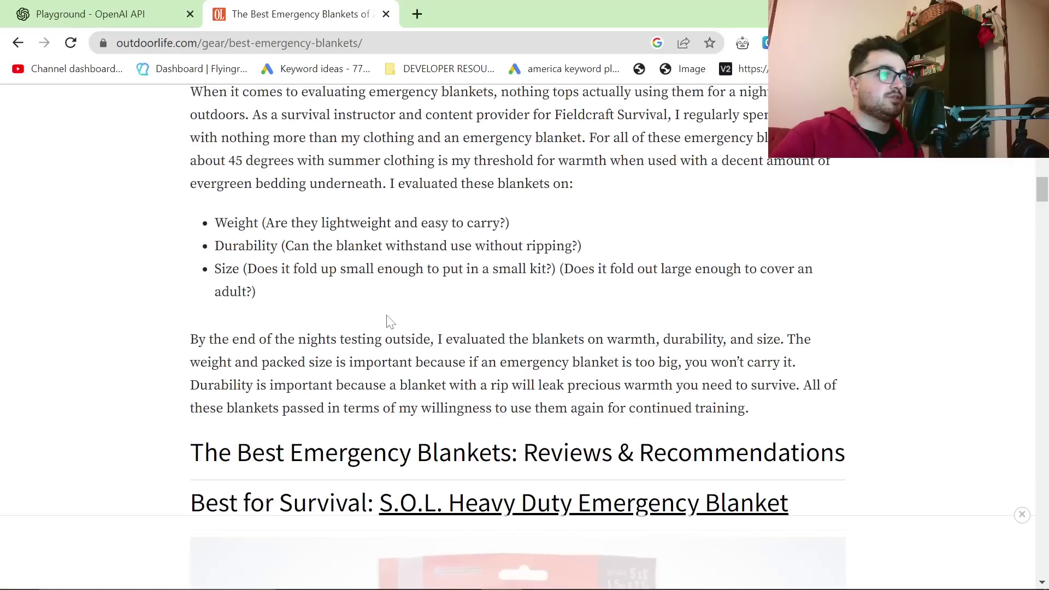
{"action": "key", "text": "ctrl+a"}
{"action": "left_click", "coordinate": [828, 319]}
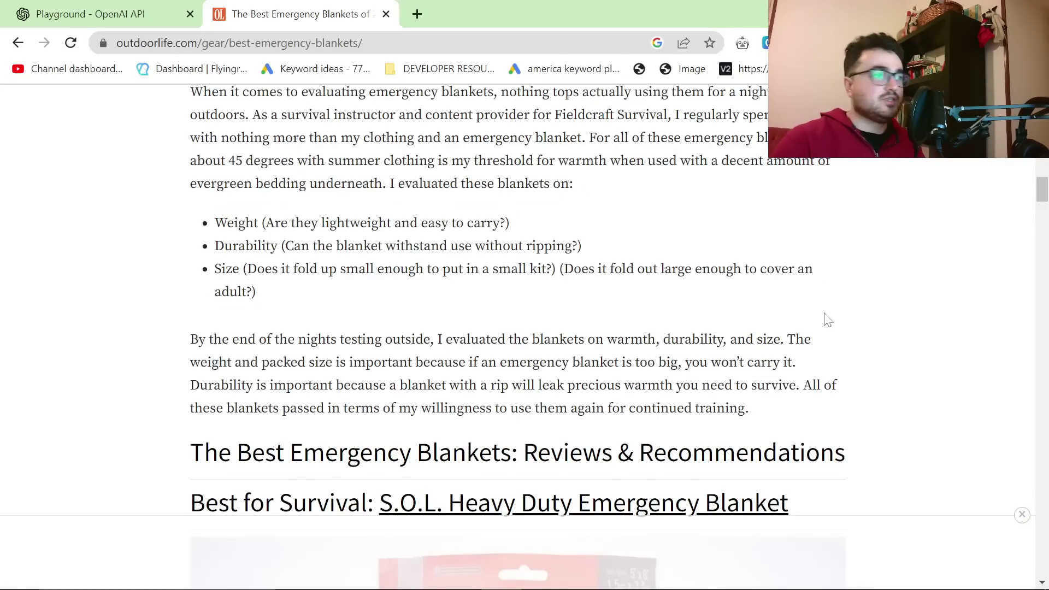
{"action": "left_click", "coordinate": [158, 8]}
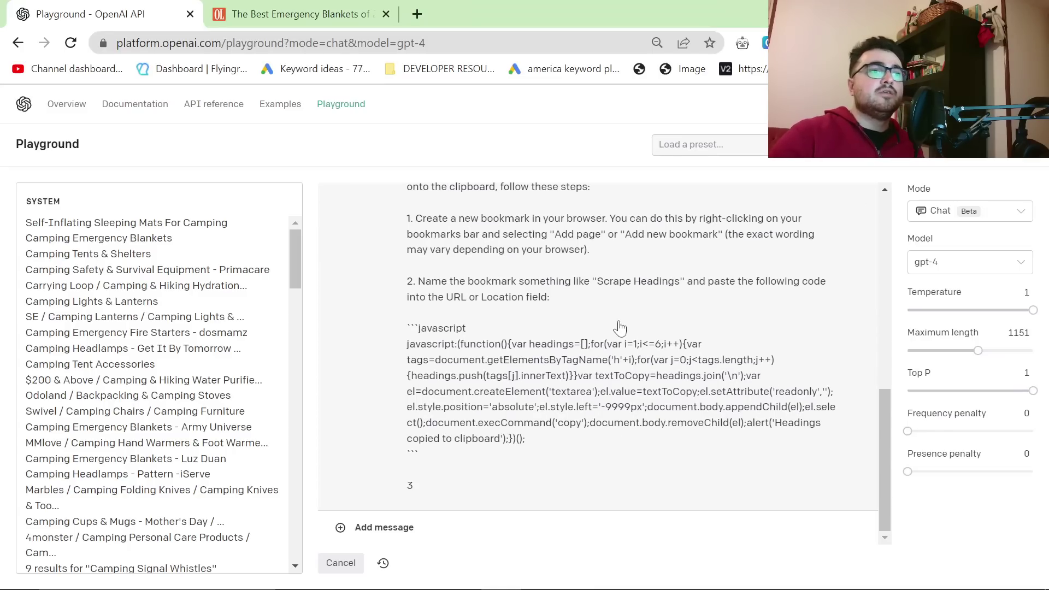
Step: Stop the reply and paste its heading-scraping javascript code into the 'scrape google results amazon' bookmark's URL
{"action": "left_click", "coordinate": [357, 565]}
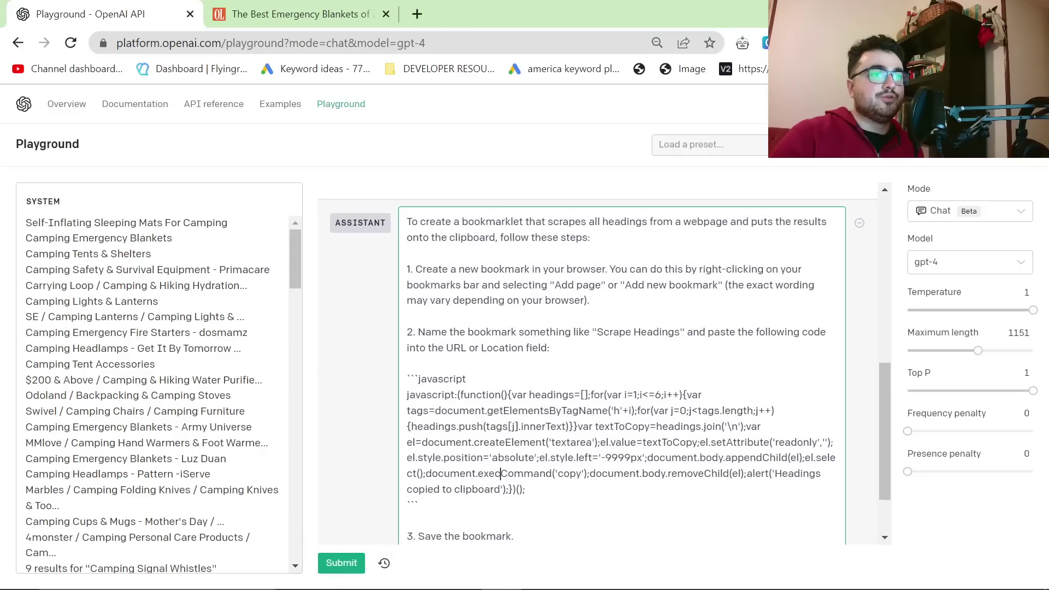
{"action": "left_click_drag", "start_coordinate": [526, 489], "coordinate": [397, 397]}
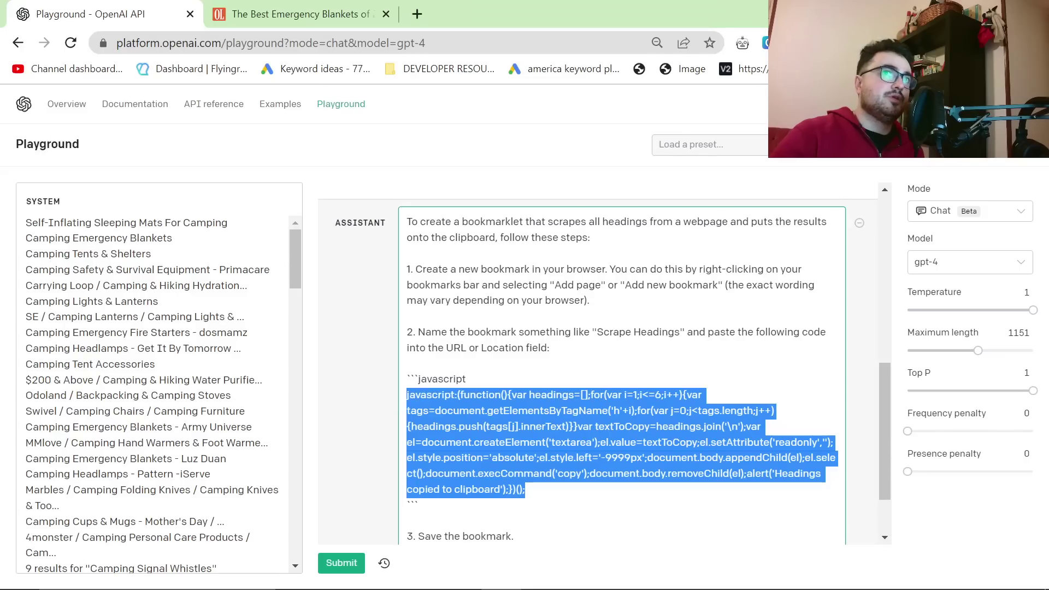
{"action": "left_click", "coordinate": [1033, 69]}
{"action": "right_click", "coordinate": [930, 188]}
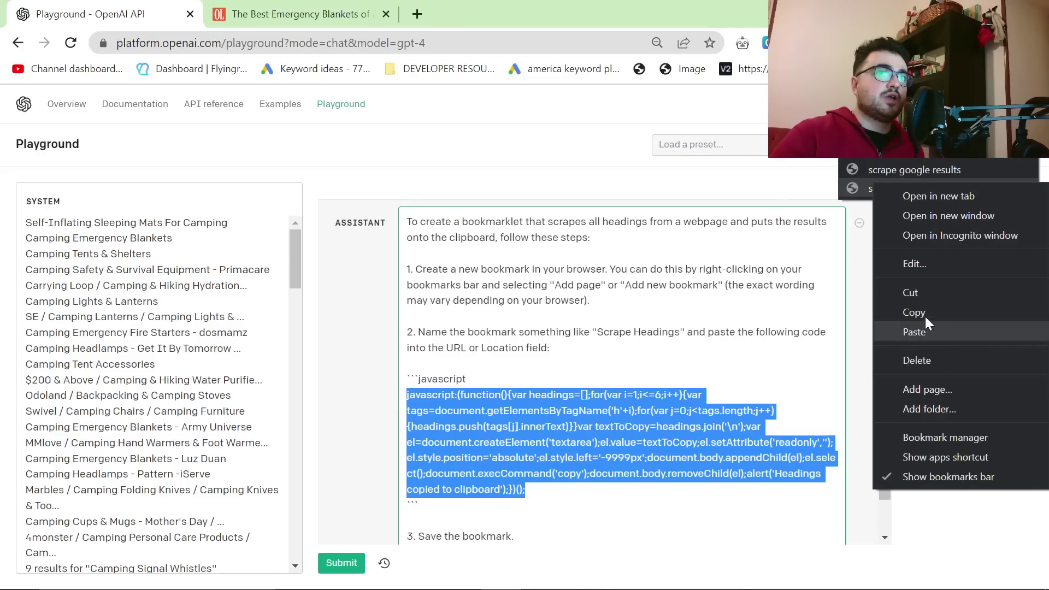
{"action": "left_click", "coordinate": [929, 266]}
{"action": "left_click", "coordinate": [535, 145]}
{"action": "key", "text": "ctrl+a"}
{"action": "type", "text": "javascript:(function(){var headings=[];for(var i=1;i<=6;i++){var tags=document.getElementsByTagName('h'+i);for(var j=0;j<tags.length;j++){headings.push(tags[j].innerText)}}var textToCopy=headings.join('\\n');var el=document.createElement('textarea');el.value=textToCopy;el.setAttribute('readonly','');el.style.position='absolute';el.style.left='-9999px';document.body.appendChild(el);el.select();document.execCommand('copy');document.body.removeChild(el);alert('Headings copied to clipboard');}})();"}
{"action": "key", "text": "Return"}
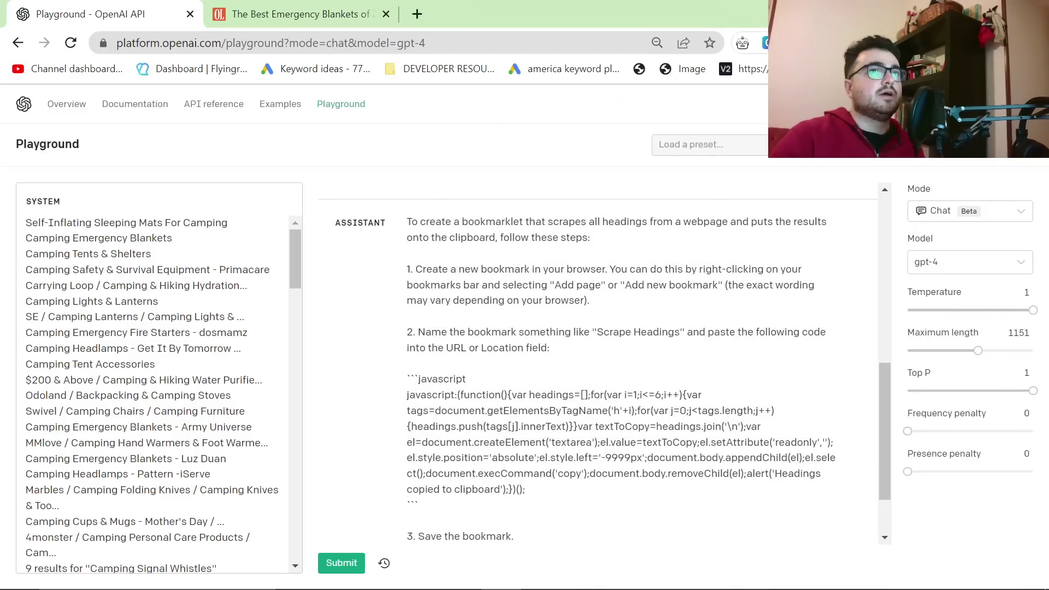
Step: Run the headings bookmarklet on the Outdoor Life article to copy all its headings
{"action": "left_click", "coordinate": [306, 14]}
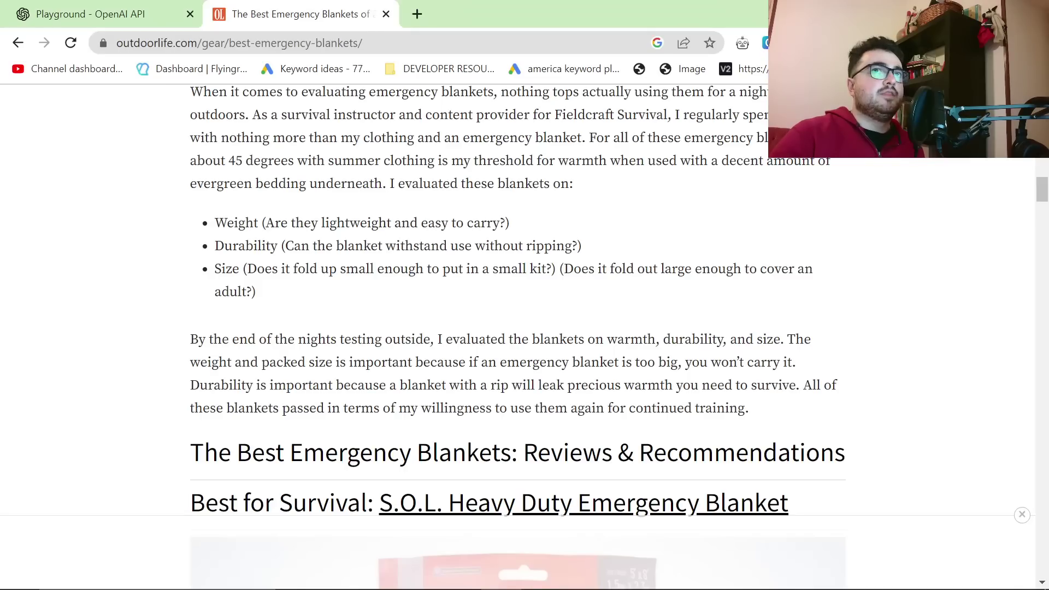
{"action": "left_click", "coordinate": [1036, 69]}
{"action": "left_click", "coordinate": [970, 188]}
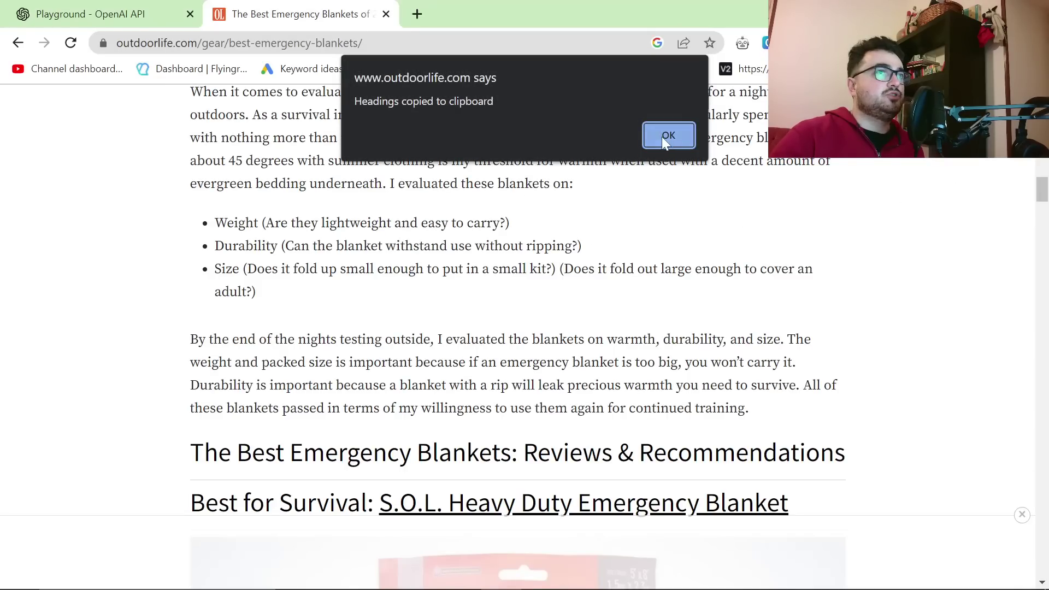
{"action": "left_click", "coordinate": [668, 135]}
Step: Replace the camping list in the system message with the article headings and reload the Playground
{"action": "left_click", "coordinate": [98, 13]}
{"action": "key", "text": "ctrl+a"}
{"action": "key", "text": "ctrl+v"}
{"action": "scroll", "coordinate": [158, 393], "scroll_direction": "up", "scroll_amount": 10}
{"action": "key", "text": "F5"}
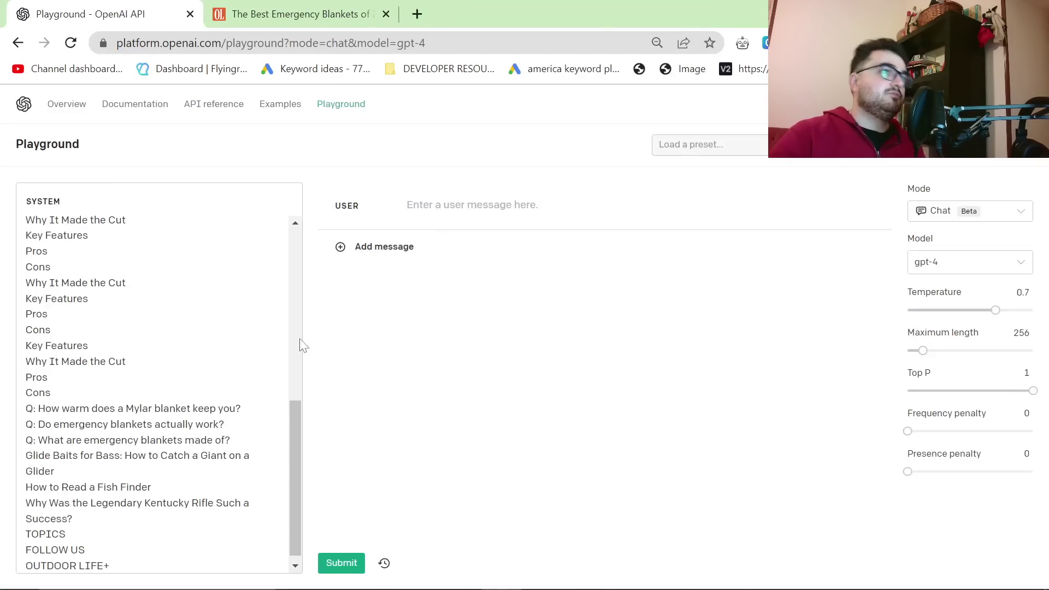
Step: Raise Maximum length to 1121 and write the prompt for a markdown blog post with internal links
{"action": "scroll", "coordinate": [298, 344], "scroll_direction": "up", "scroll_amount": 5}
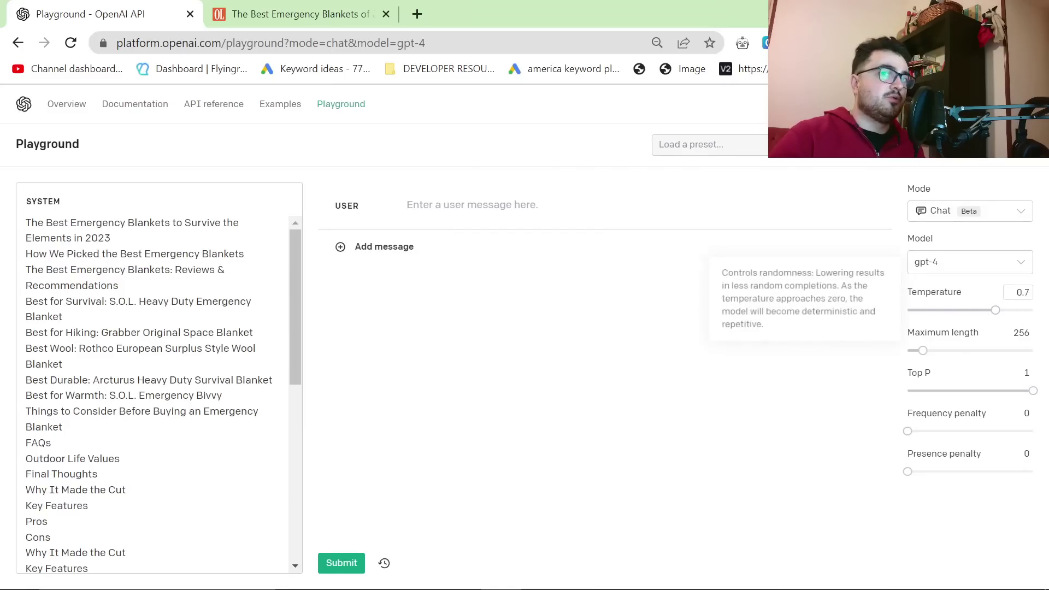
{"action": "left_click_drag", "start_coordinate": [922, 350], "coordinate": [976, 353]}
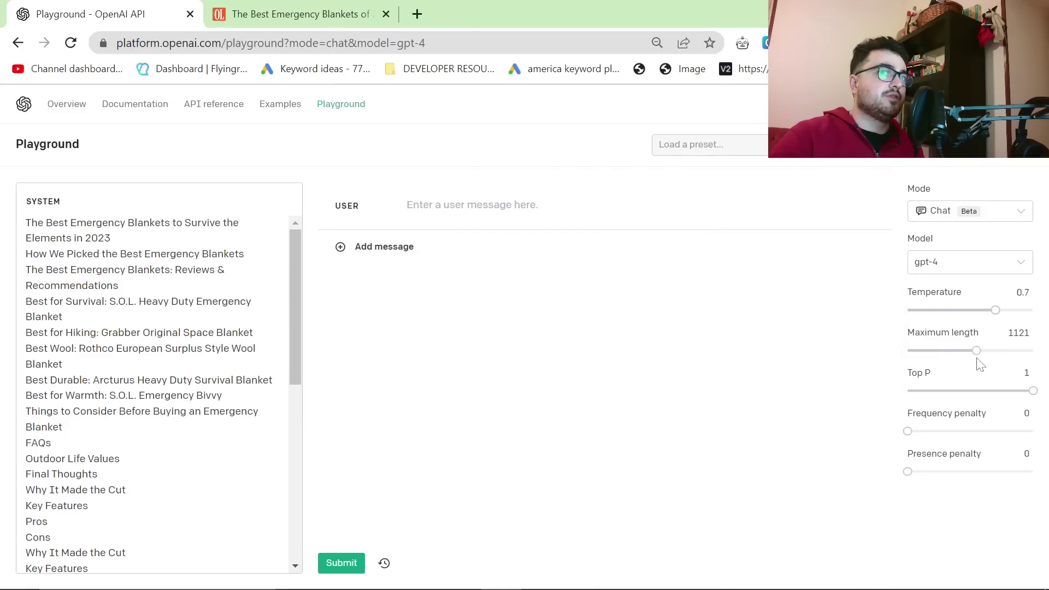
{"action": "left_click", "coordinate": [523, 215]}
{"action": "type", "text": "Write me a blog post using markdown formatting and rewriting these headings, also u"}
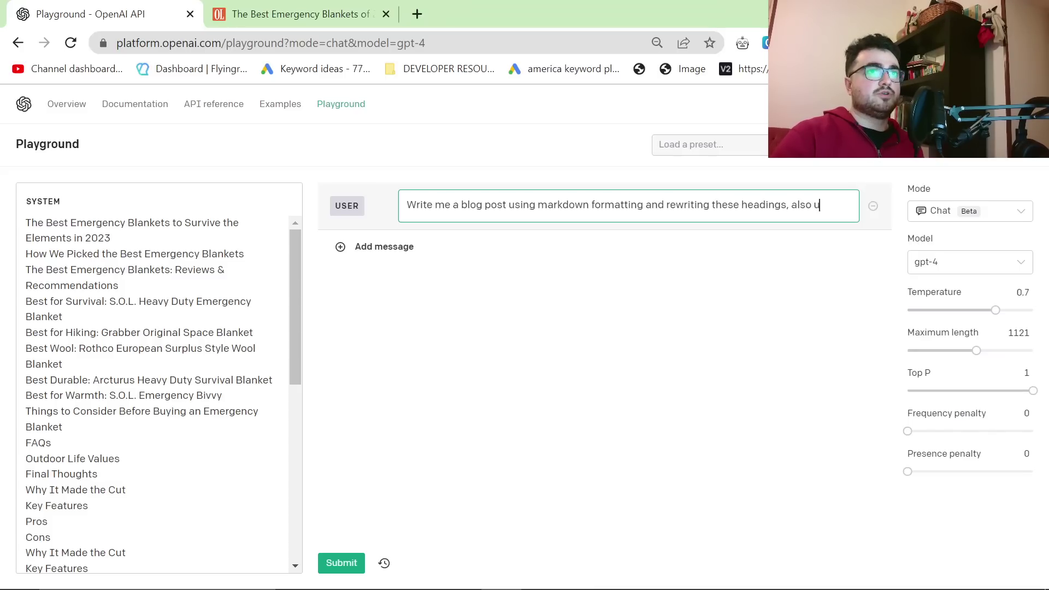
{"action": "type", "text": "se these links as internal links:"}
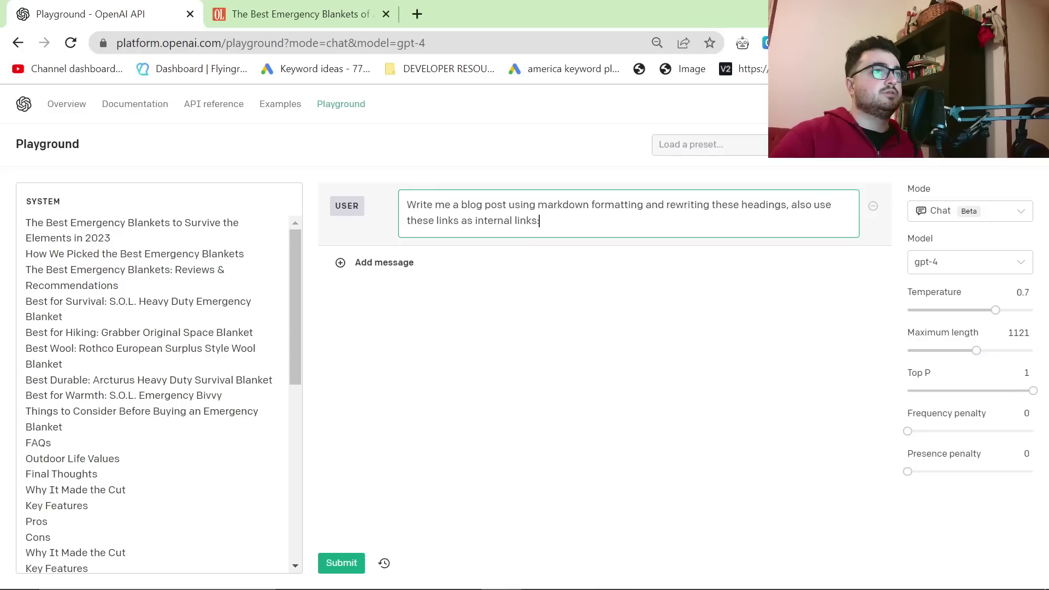
{"action": "key", "text": "Return"}
{"action": "key", "text": "Return"}
{"action": "key", "text": "Return"}
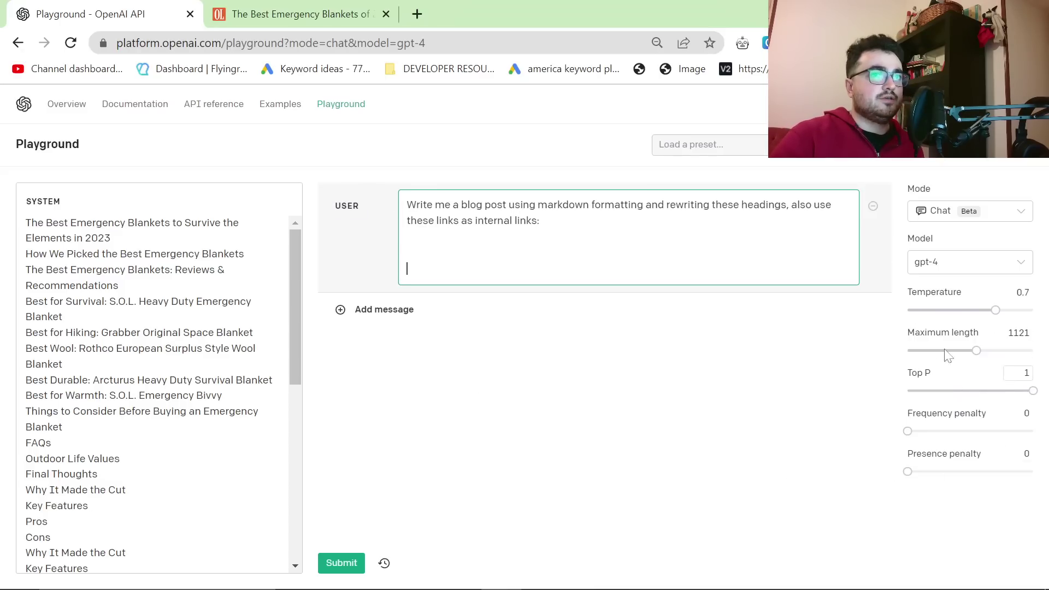
Step: Raise Maximum length to 2048 and submit the blog-post request to GPT-4
{"action": "left_click_drag", "start_coordinate": [956, 354], "coordinate": [1033, 350]}
{"action": "left_click", "coordinate": [342, 563]}
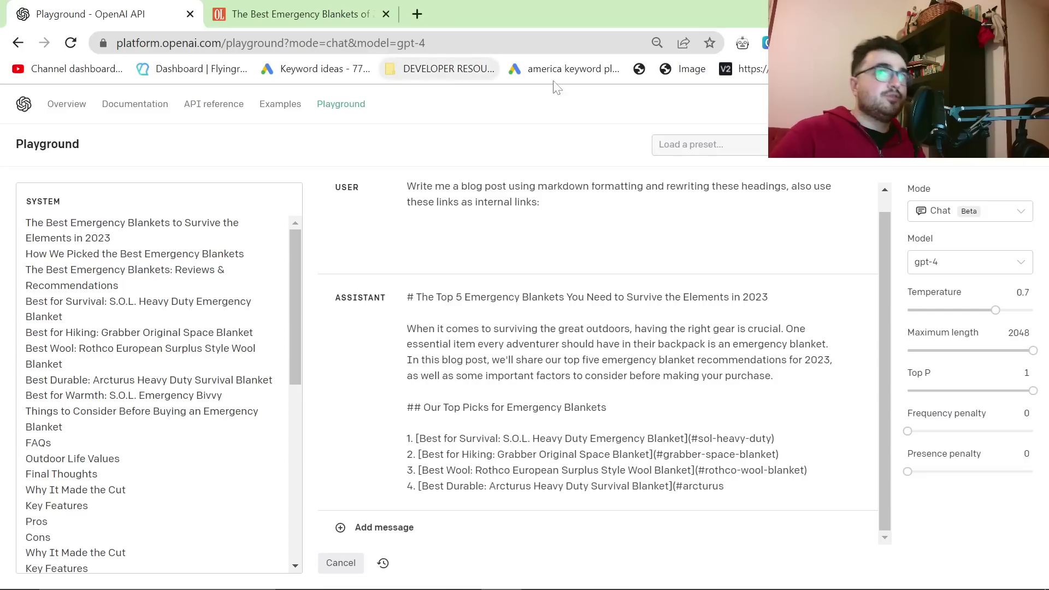
{"action": "key", "text": "alt+Tab"}
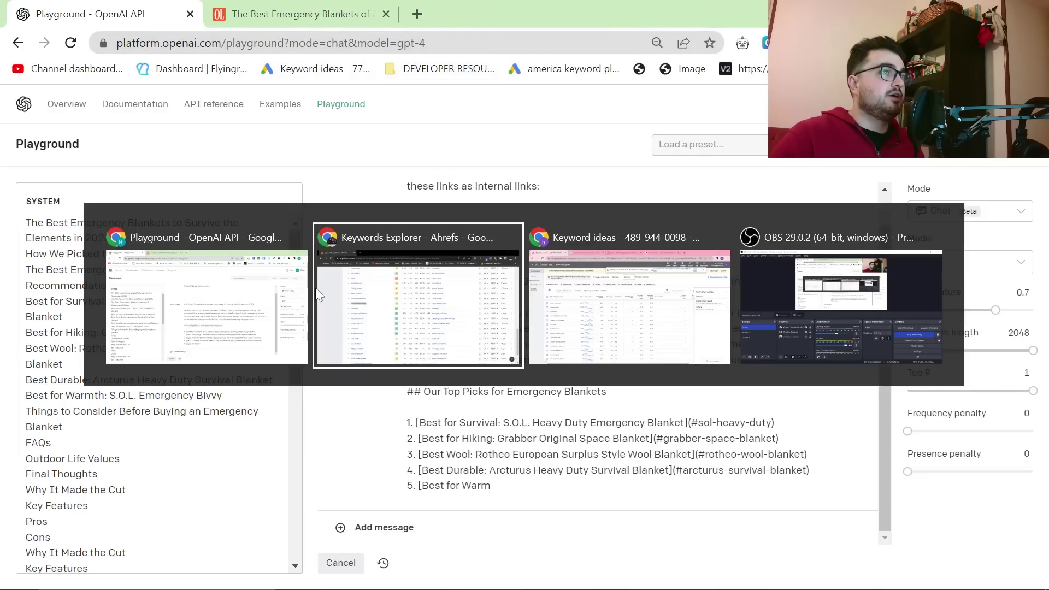
{"action": "key", "text": "Escape"}
Step: Search amazon.com for 'emergency blankets' in a new tab
{"action": "left_click", "coordinate": [417, 14]}
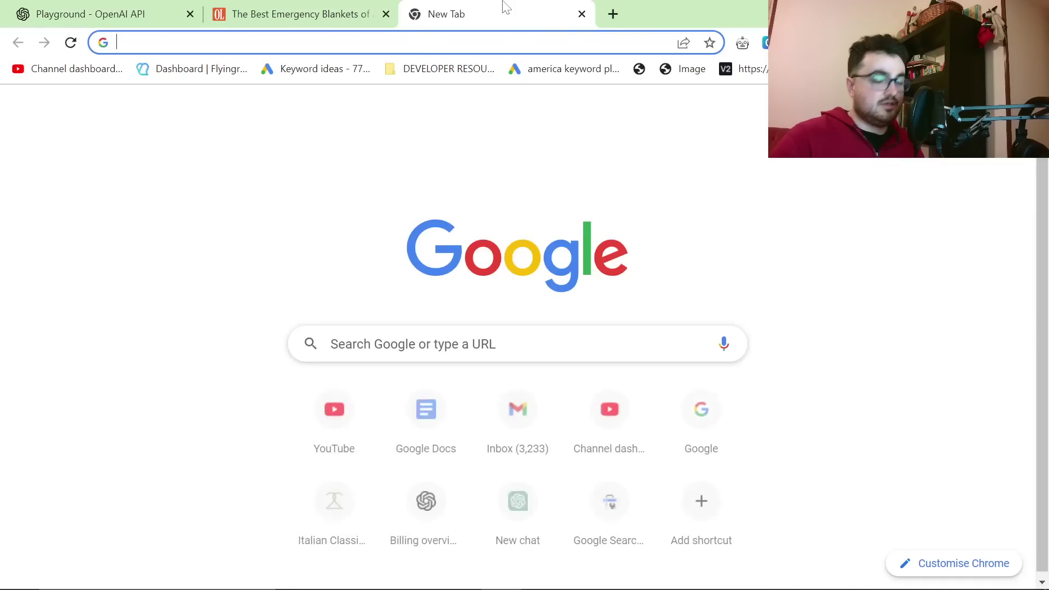
{"action": "type", "text": "amazo"}
{"action": "key", "text": "Return"}
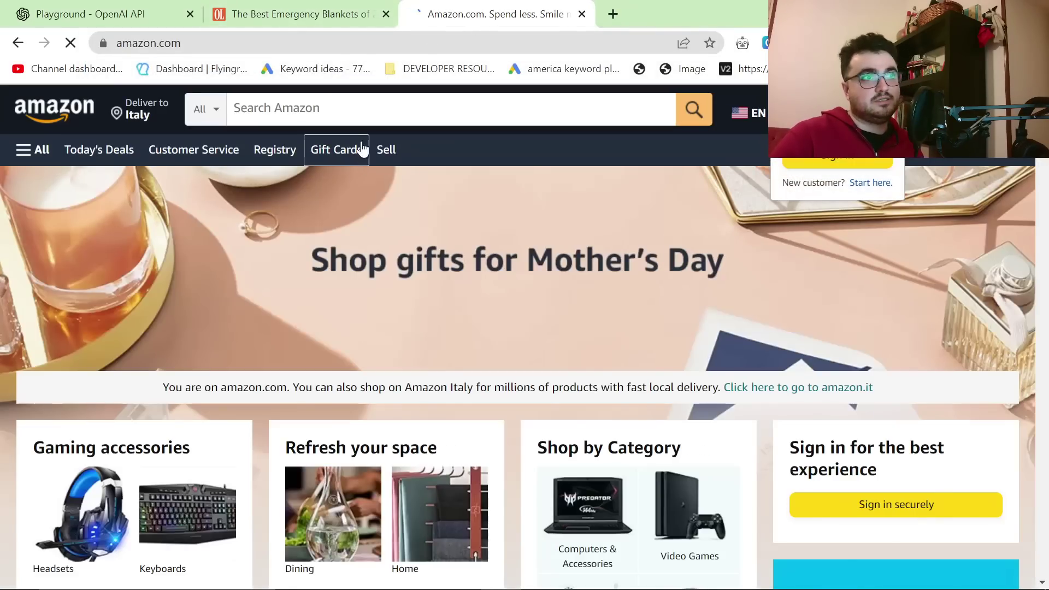
{"action": "left_click", "coordinate": [383, 108]}
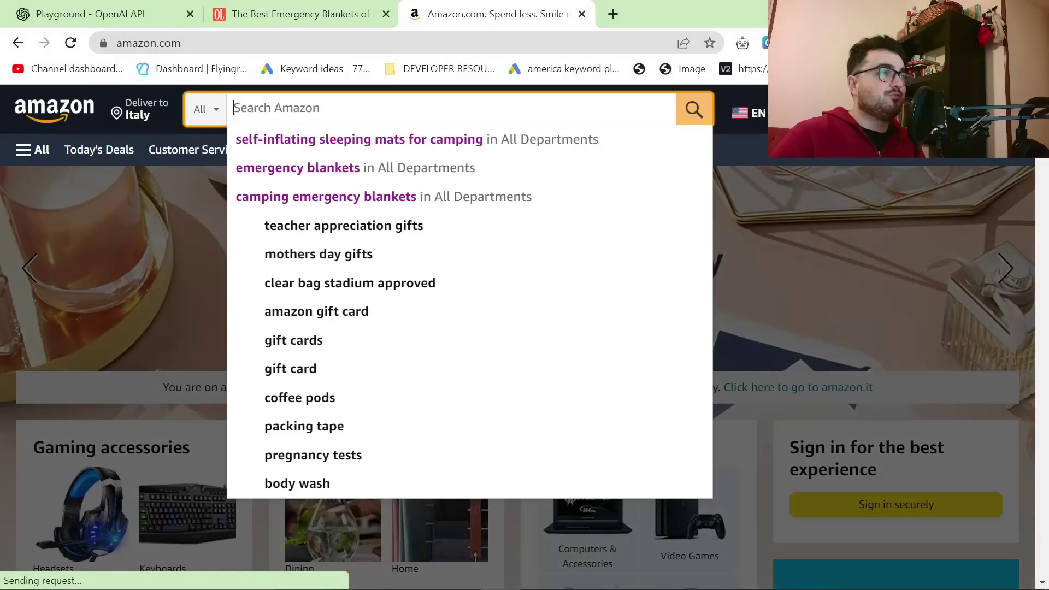
{"action": "type", "text": "emergency blankets"}
{"action": "key", "text": "Return"}
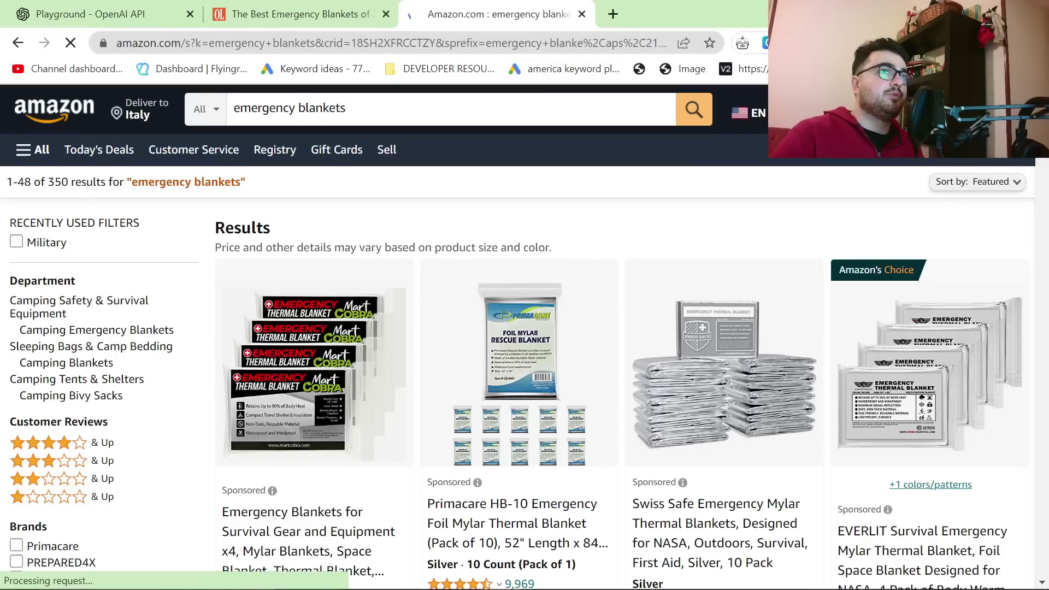
Step: Have the AI assistant extension's /Summary prompt summarize the results 'into a table'
{"action": "key", "text": "alt+a"}
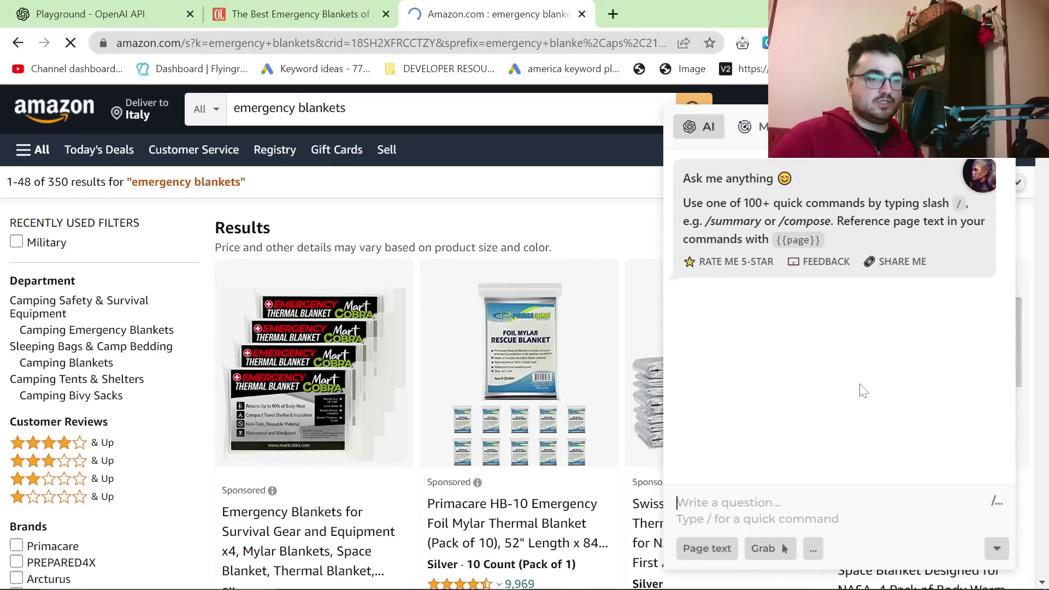
{"action": "type", "text": "/"}
{"action": "scroll", "coordinate": [798, 399], "scroll_direction": "down", "scroll_amount": 1}
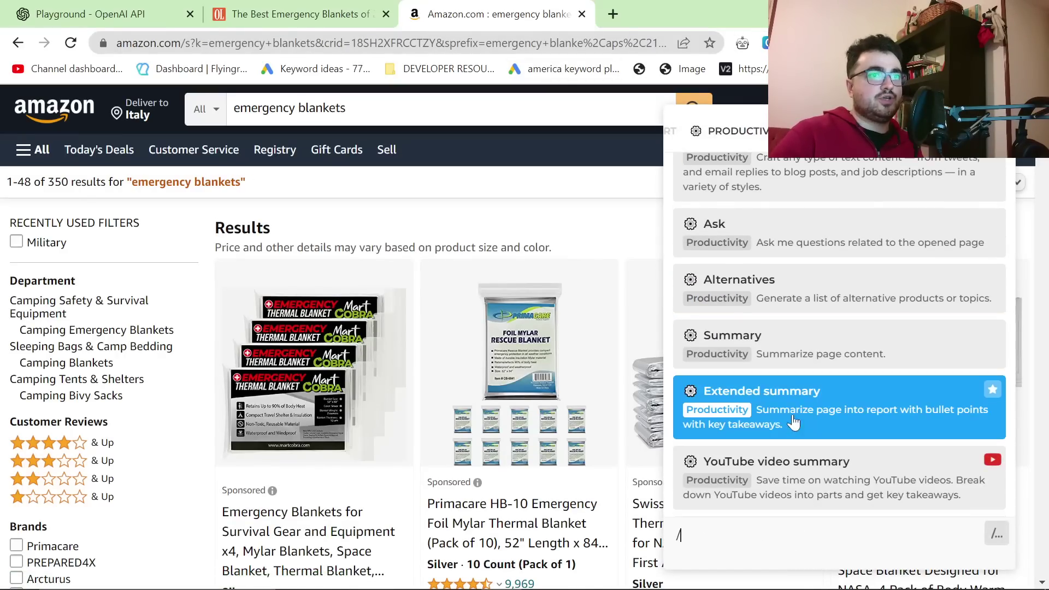
{"action": "left_click", "coordinate": [753, 344]}
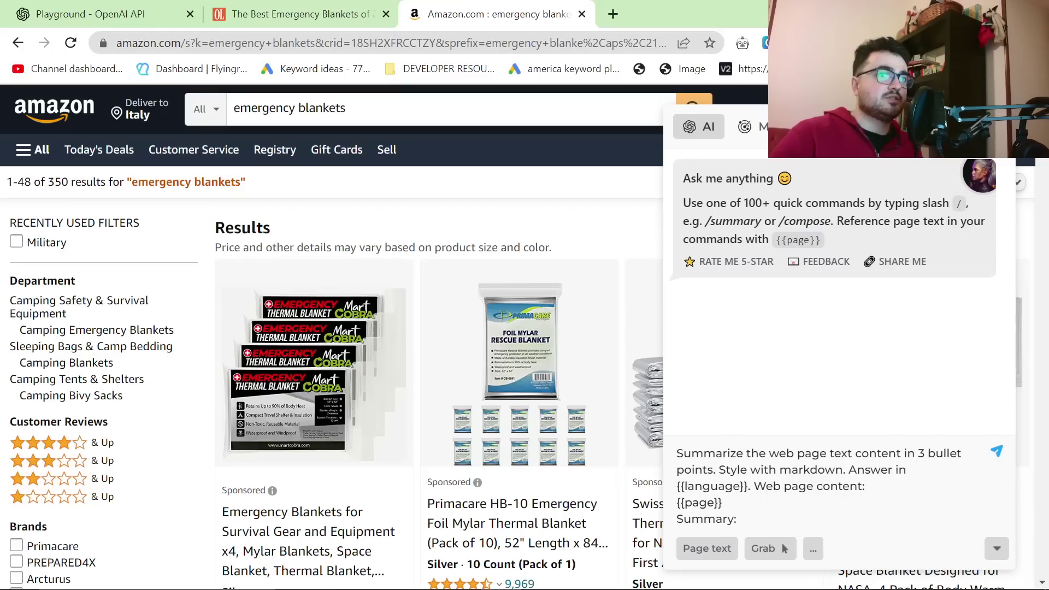
{"action": "key", "text": "Left"}
{"action": "key", "text": "Left"}
{"action": "key", "text": "Left"}
{"action": "key", "text": "Left"}
{"action": "key", "text": "Left"}
{"action": "key", "text": "Left"}
{"action": "left_click_drag", "start_coordinate": [713, 470], "coordinate": [855, 453]}
{"action": "type", "text": "into a table"}
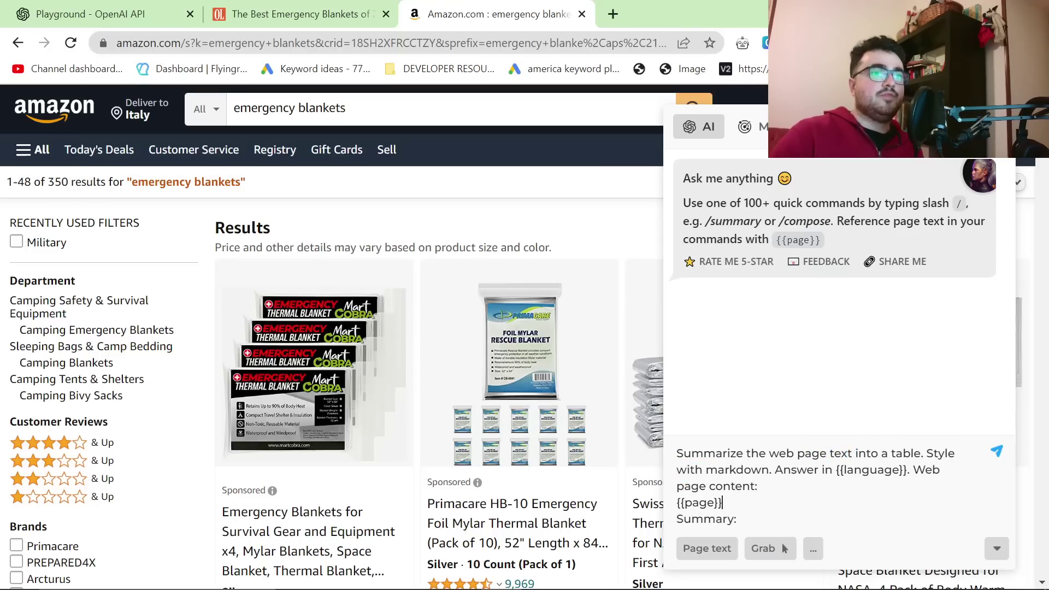
{"action": "scroll", "coordinate": [437, 328], "scroll_direction": "down", "scroll_amount": 3}
{"action": "left_click", "coordinate": [708, 549]}
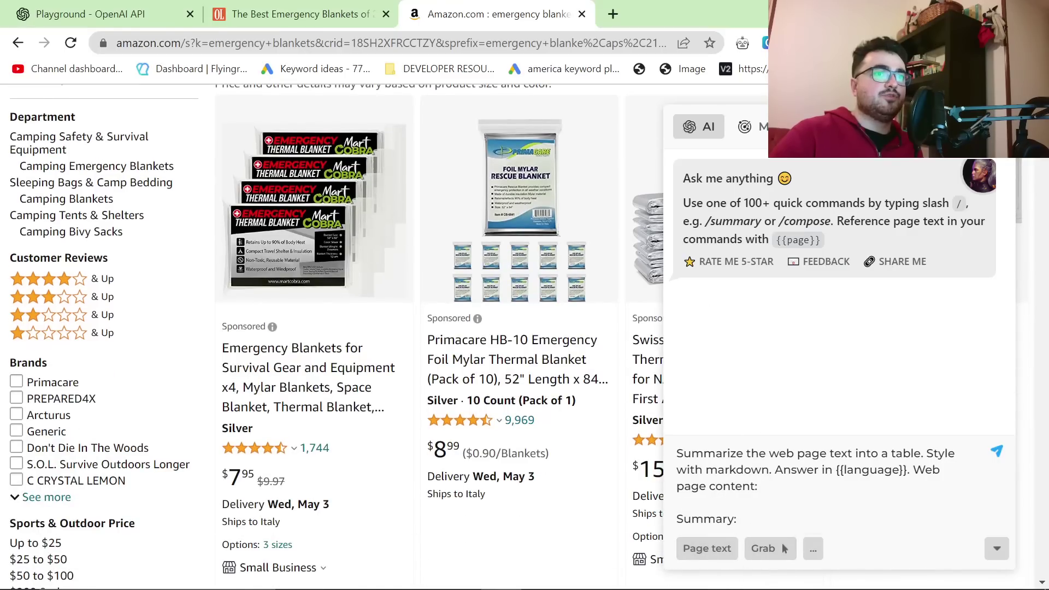
{"action": "key", "text": "Return"}
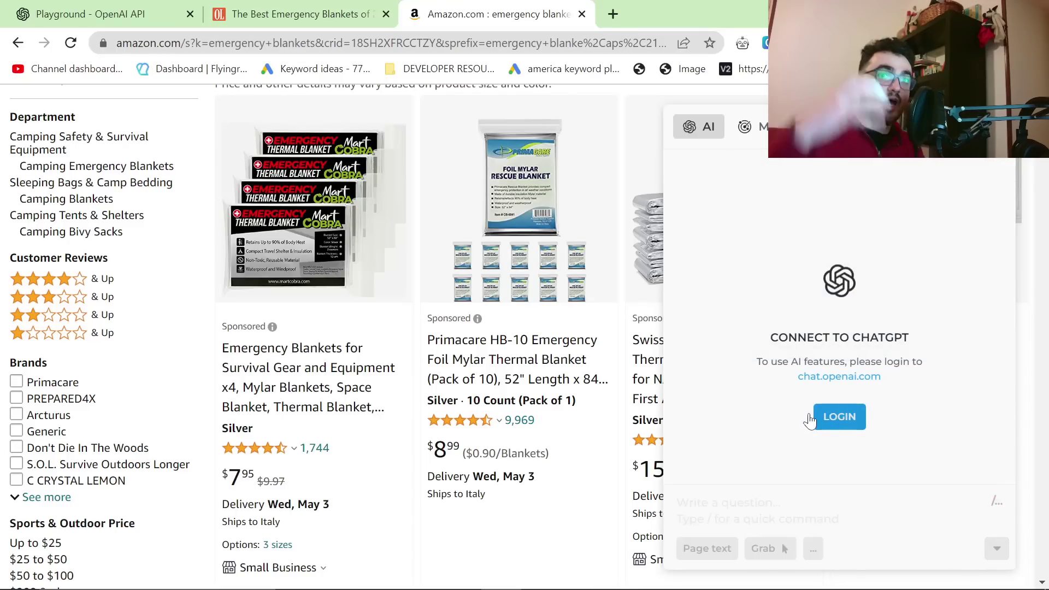
Step: Glance at the Outdoor Life article, then scroll through the Amazon emergency blanket results
{"action": "left_click", "coordinate": [295, 13]}
{"action": "scroll", "coordinate": [260, 332], "scroll_direction": "up", "scroll_amount": 10}
{"action": "scroll", "coordinate": [106, 151], "scroll_direction": "down", "scroll_amount": 4}
{"action": "left_click", "coordinate": [487, 15]}
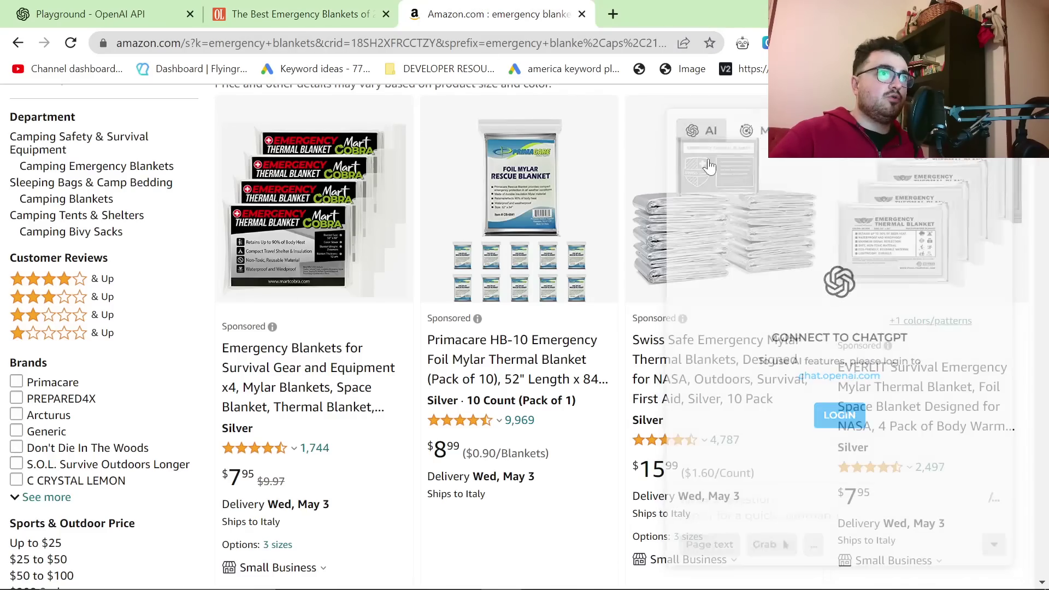
{"action": "scroll", "coordinate": [689, 418], "scroll_direction": "down", "scroll_amount": 8}
{"action": "scroll", "coordinate": [705, 382], "scroll_direction": "down", "scroll_amount": 20}
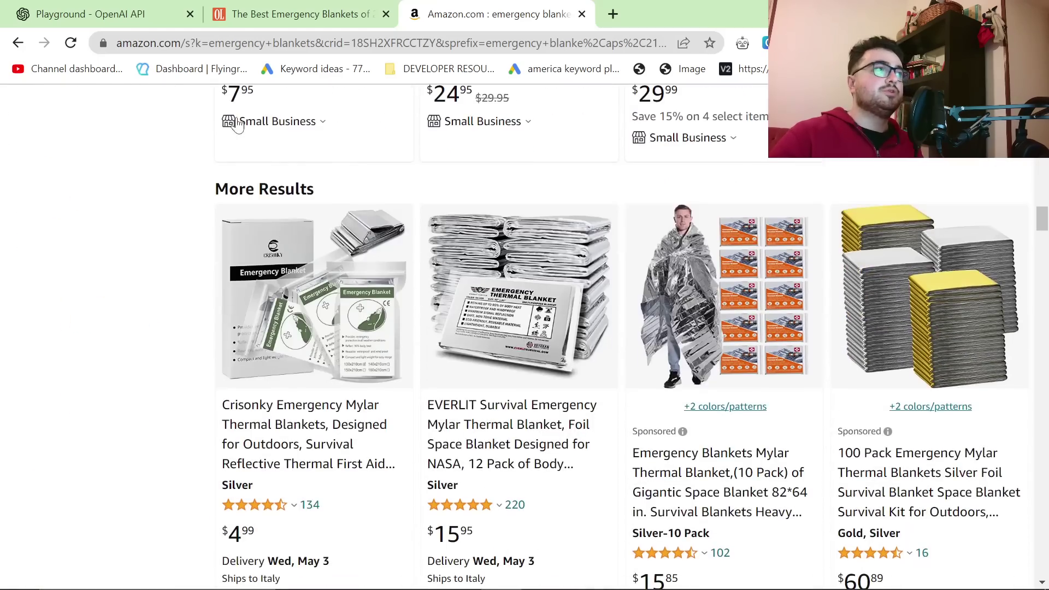
Step: Scroll through the Outdoor Life blanket reviews, then go back to GPT-4's streaming draft
{"action": "scroll", "coordinate": [236, 125], "scroll_direction": "up", "scroll_amount": 10}
{"action": "left_click", "coordinate": [295, 13]}
{"action": "scroll", "coordinate": [76, 238], "scroll_direction": "down", "scroll_amount": 5}
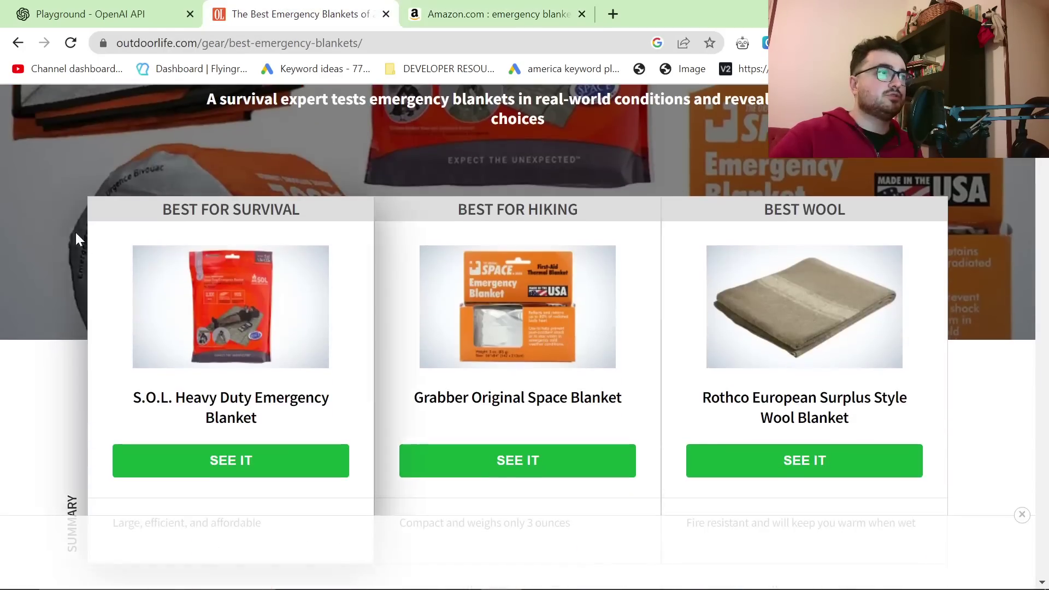
{"action": "scroll", "coordinate": [634, 433], "scroll_direction": "down", "scroll_amount": 5}
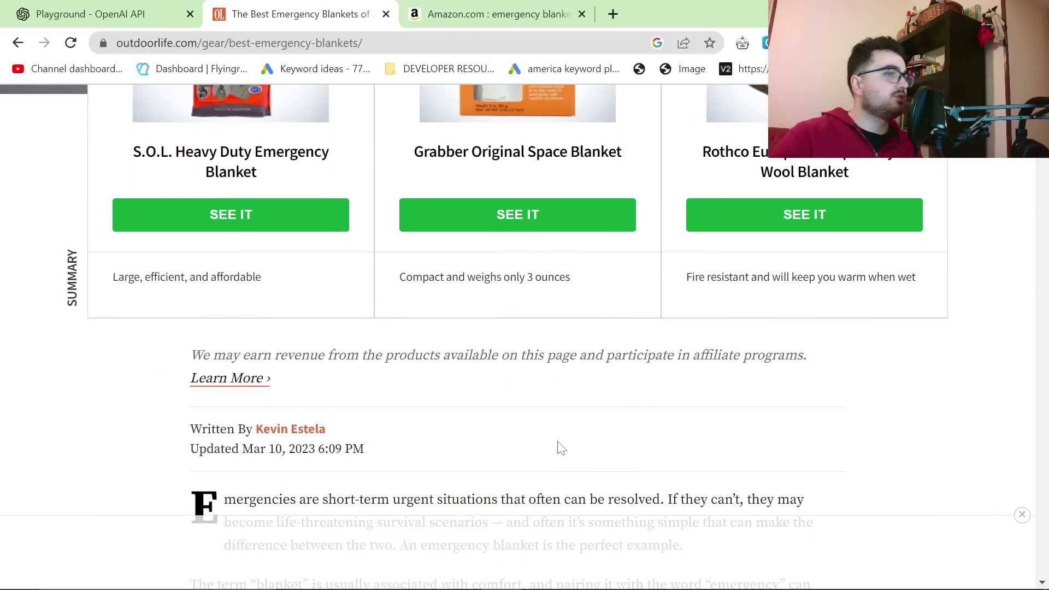
{"action": "scroll", "coordinate": [558, 447], "scroll_direction": "down", "scroll_amount": 12}
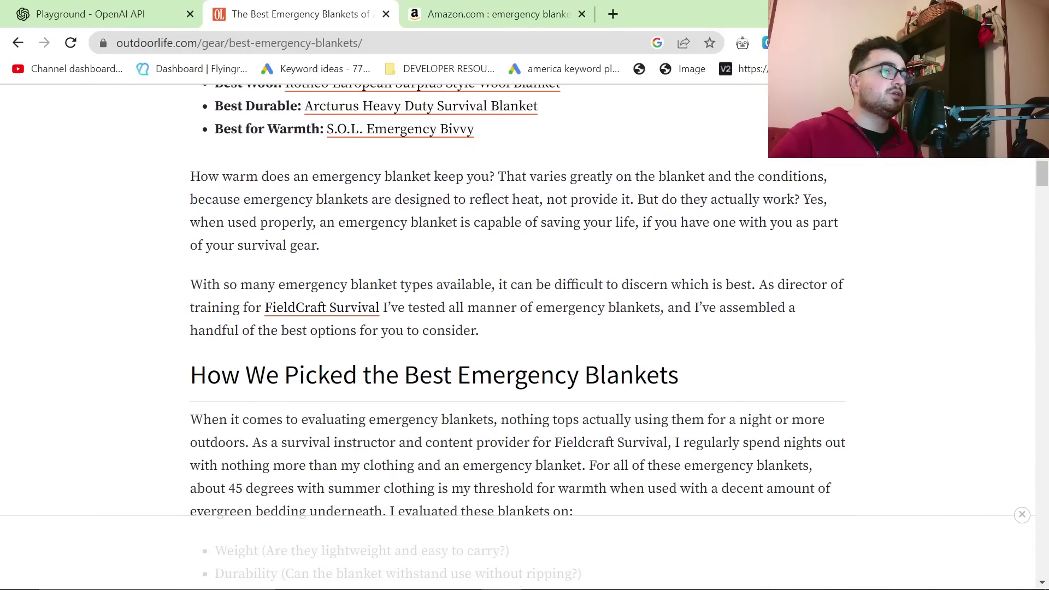
{"action": "scroll", "coordinate": [555, 451], "scroll_direction": "down", "scroll_amount": 6}
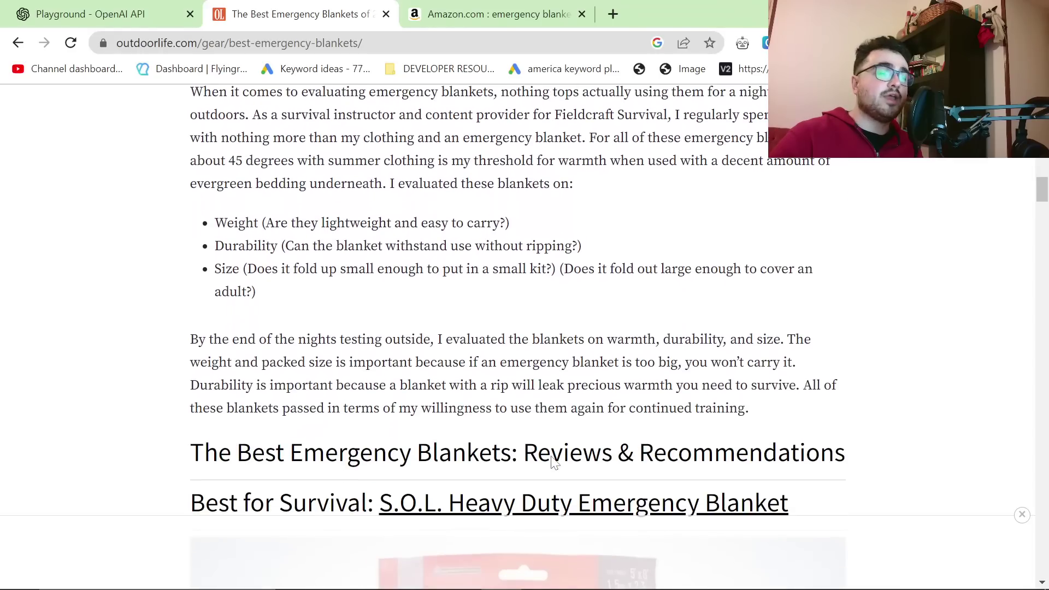
{"action": "scroll", "coordinate": [545, 469], "scroll_direction": "down", "scroll_amount": 15}
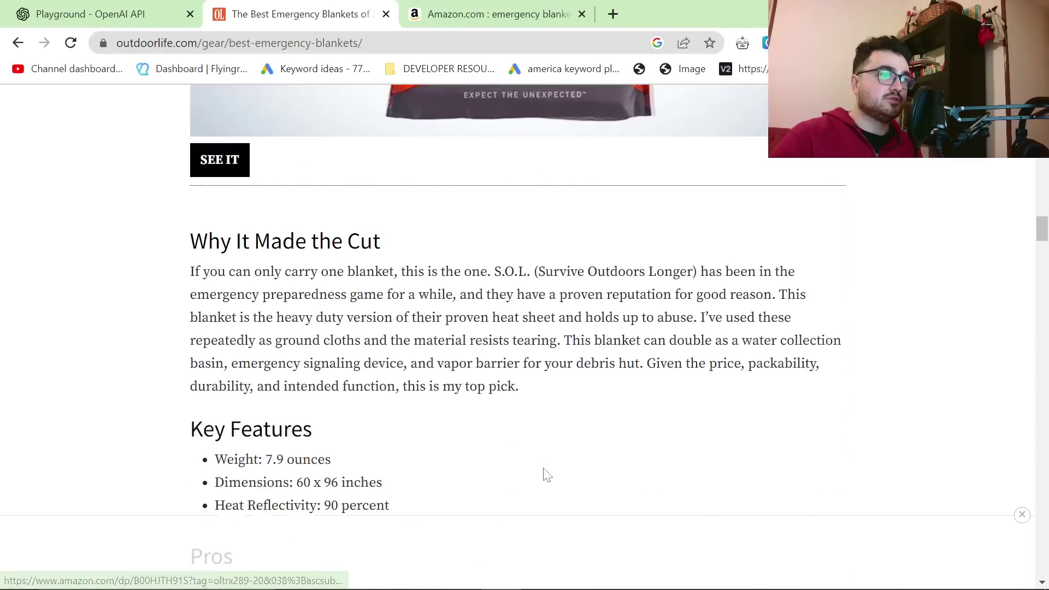
{"action": "scroll", "coordinate": [545, 471], "scroll_direction": "down", "scroll_amount": 10}
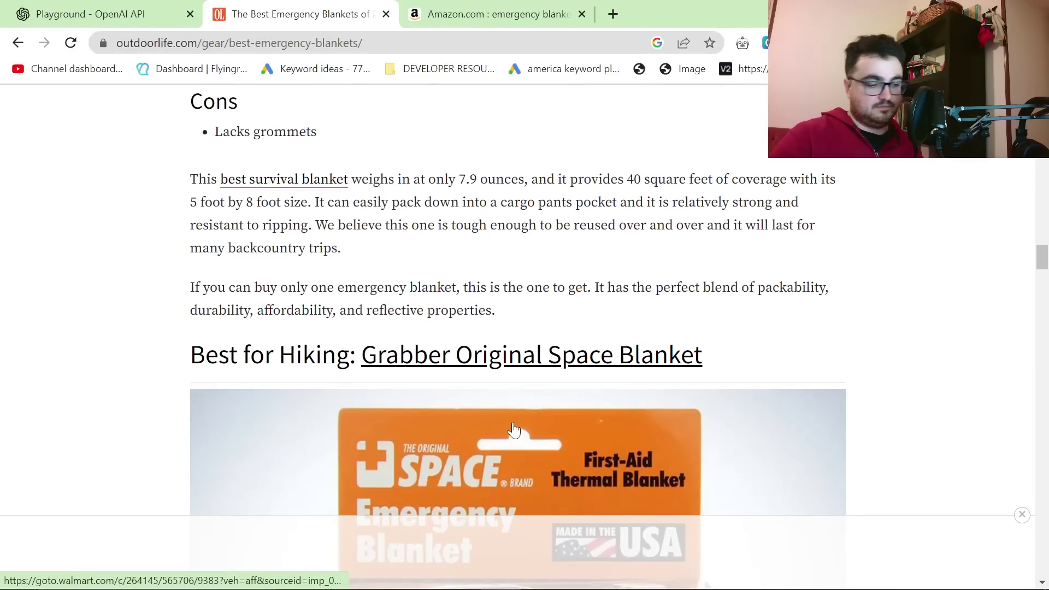
{"action": "key", "text": "ctrl+shift+Tab"}
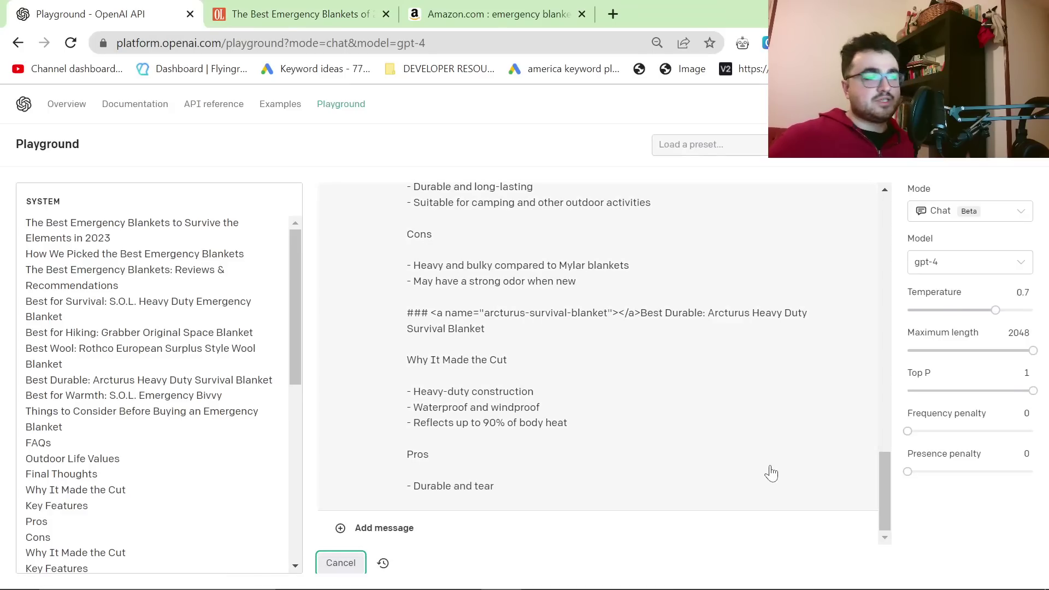
Step: Stop GPT-4 and paste its markdown article into markdowntohtml.com's Enter Markdown box
{"action": "left_click", "coordinate": [340, 563]}
{"action": "key", "text": "ctrl+a"}
{"action": "scroll", "coordinate": [546, 355], "scroll_direction": "up", "scroll_amount": 12}
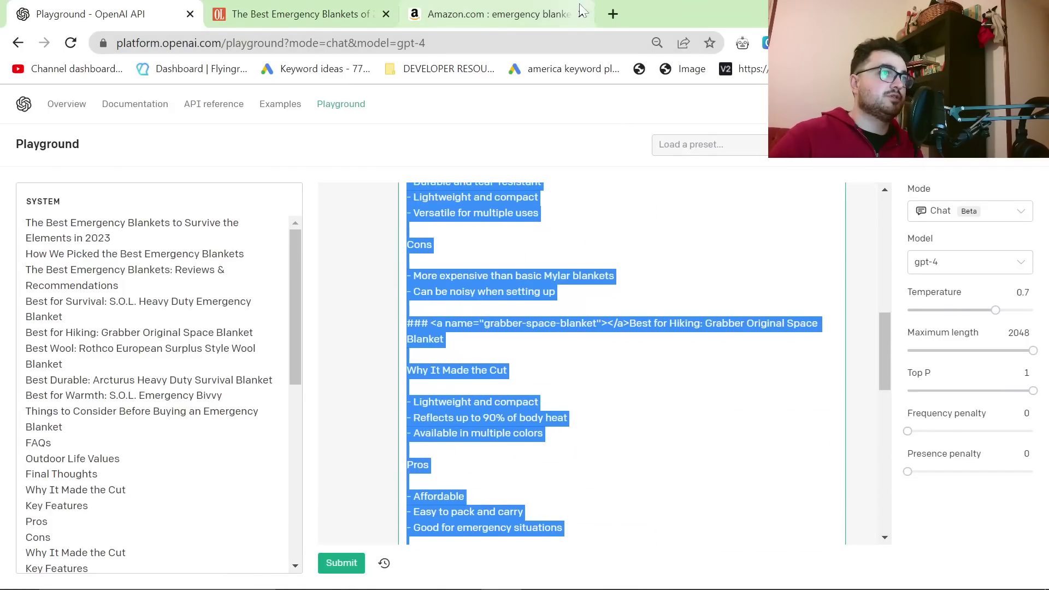
{"action": "left_click", "coordinate": [613, 14]}
{"action": "type", "text": "markdow"}
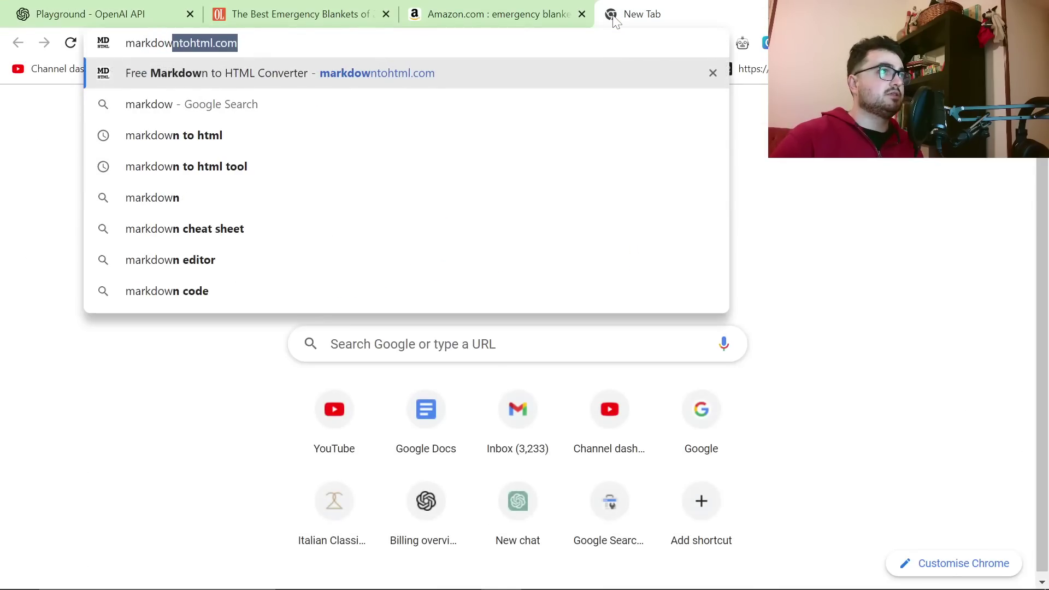
{"action": "key", "text": "Return"}
{"action": "left_click", "coordinate": [164, 355]}
{"action": "key", "text": "ctrl+a"}
{"action": "key", "text": "ctrl+v"}
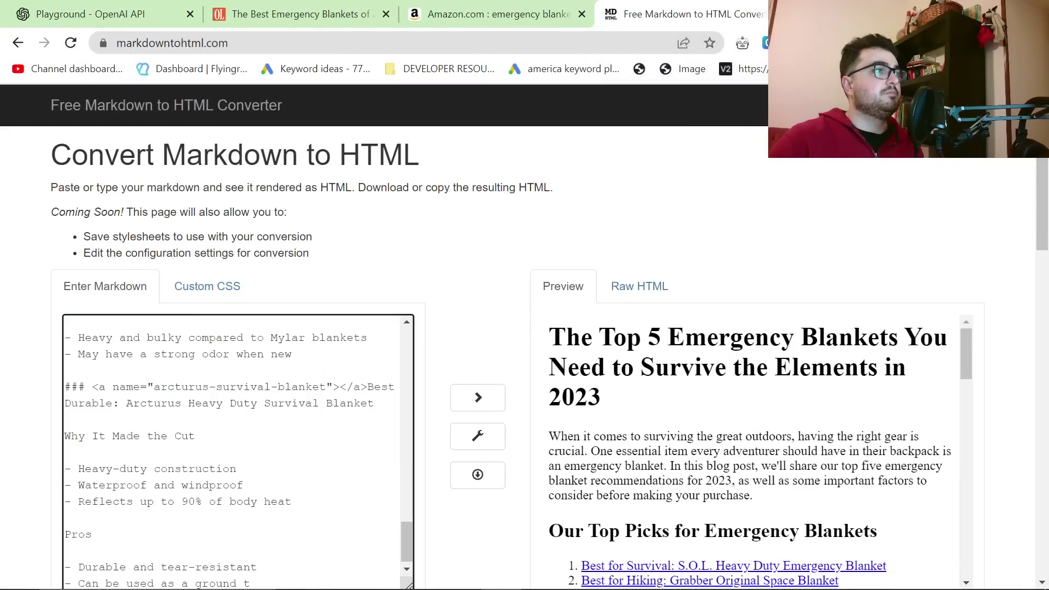
Step: Copy the rendered Preview and open the Google Docs home page in a new tab
{"action": "scroll", "coordinate": [720, 405], "scroll_direction": "down", "scroll_amount": 9}
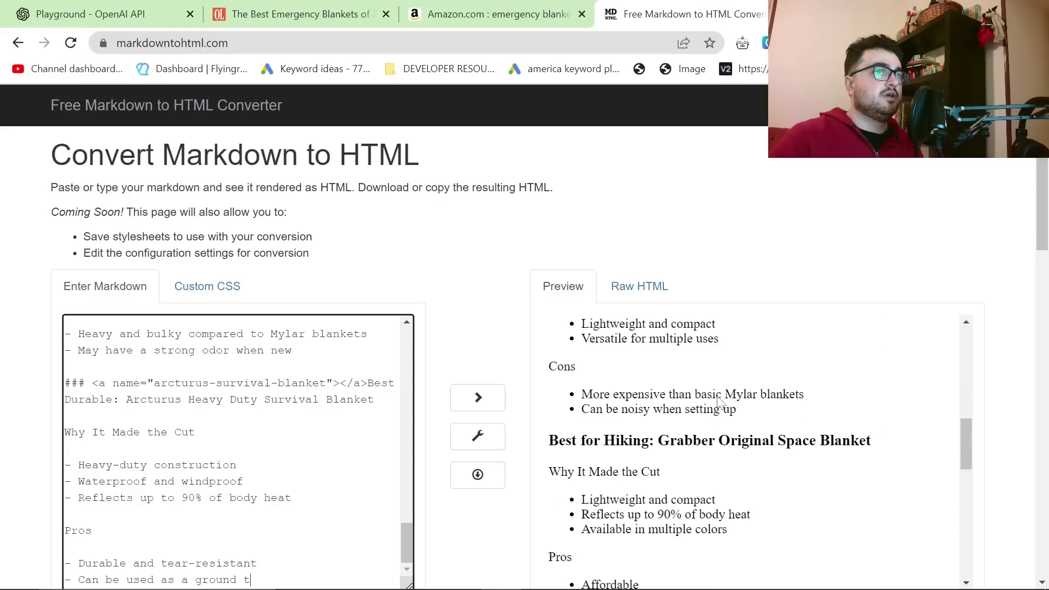
{"action": "scroll", "coordinate": [720, 404], "scroll_direction": "up", "scroll_amount": 5}
{"action": "left_click", "coordinate": [752, 467]}
{"action": "key", "text": "ctrl+a"}
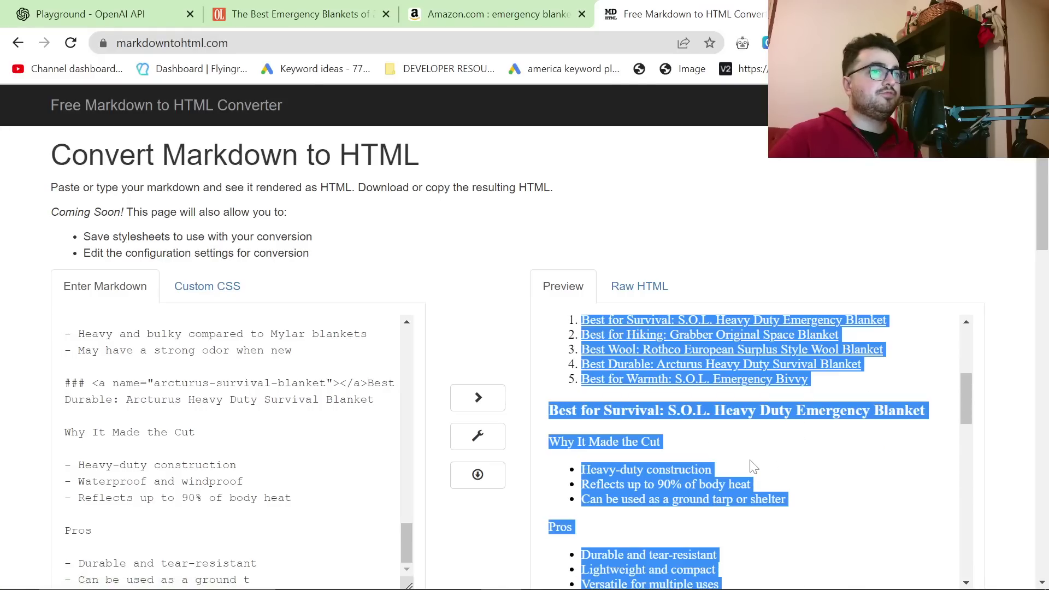
{"action": "key", "text": "ctrl+t"}
{"action": "key", "text": "Down"}
{"action": "key", "text": "Return"}
{"action": "left_click", "coordinate": [32, 103]}
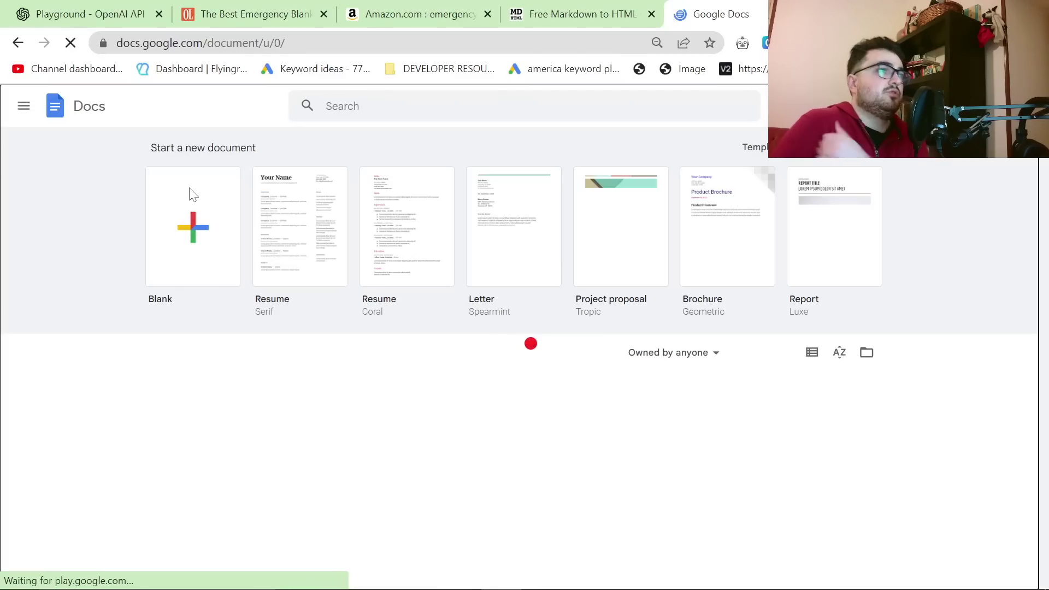
Step: Paste the formatted article into a new blank Google Doc and add a <table> line above Our Top Picks
{"action": "left_click", "coordinate": [197, 191]}
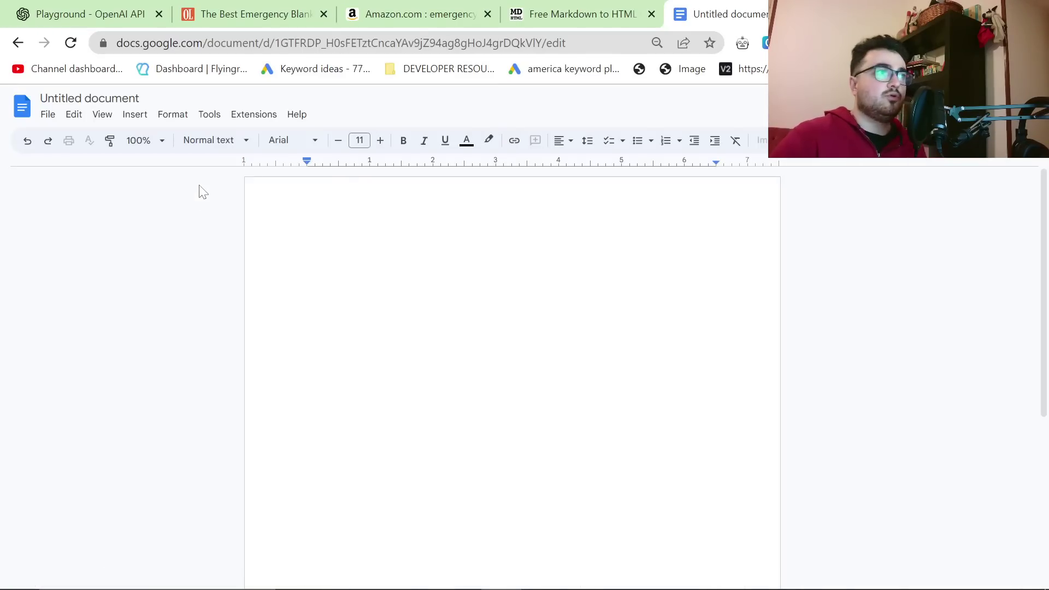
{"action": "key", "text": "ctrl+v"}
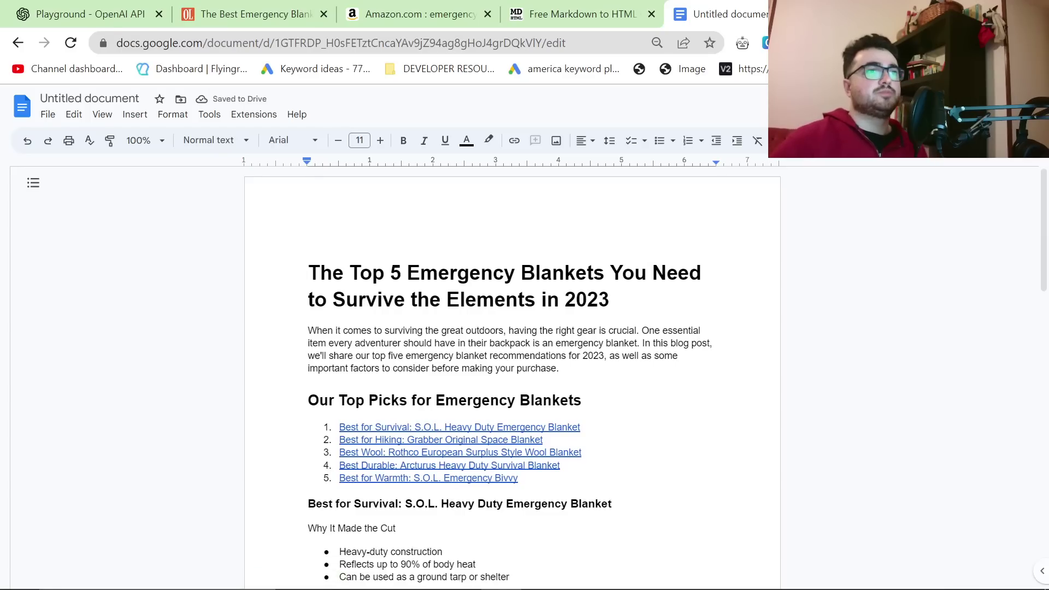
{"action": "left_click", "coordinate": [559, 369]}
{"action": "key", "text": "Return"}
{"action": "key", "text": "Return"}
{"action": "type", "text": "<t"}
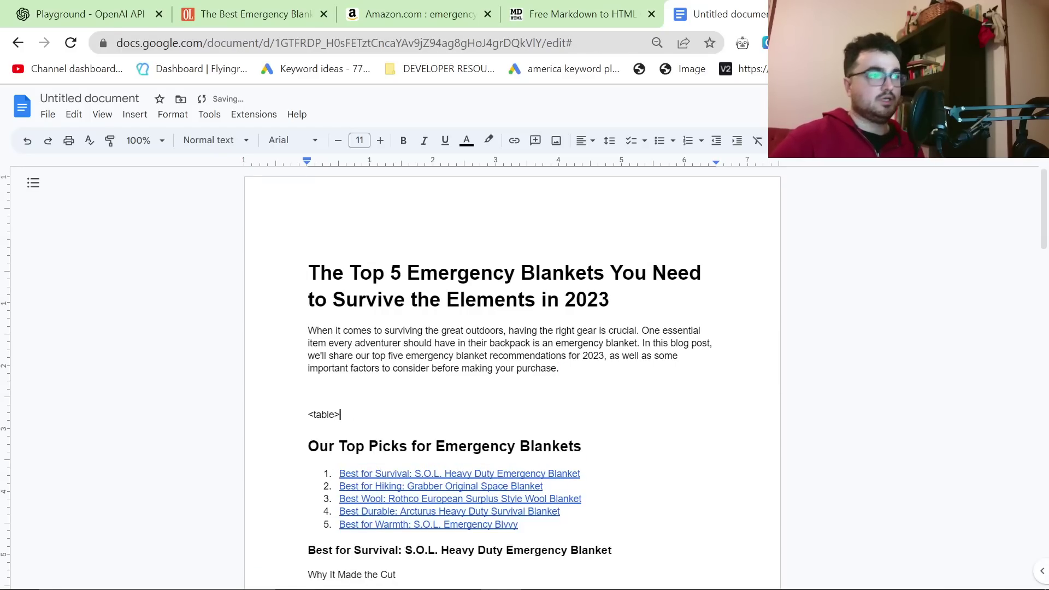
{"action": "type", "text": "able>"}
Step: Compare the converter's raw HTML and preview views, then return to the new document
{"action": "scroll", "coordinate": [512, 382], "scroll_direction": "down", "scroll_amount": 10}
{"action": "scroll", "coordinate": [512, 383], "scroll_direction": "up", "scroll_amount": 10}
{"action": "scroll", "coordinate": [512, 382], "scroll_direction": "down", "scroll_amount": 3}
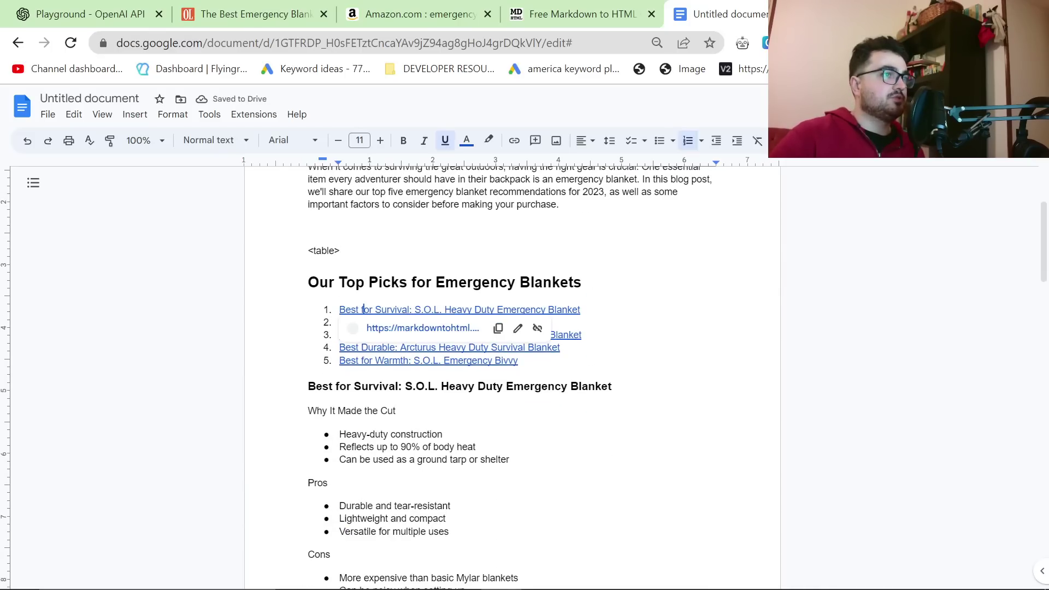
{"action": "left_click", "coordinate": [510, 458]}
{"action": "scroll", "coordinate": [512, 383], "scroll_direction": "down", "scroll_amount": 2}
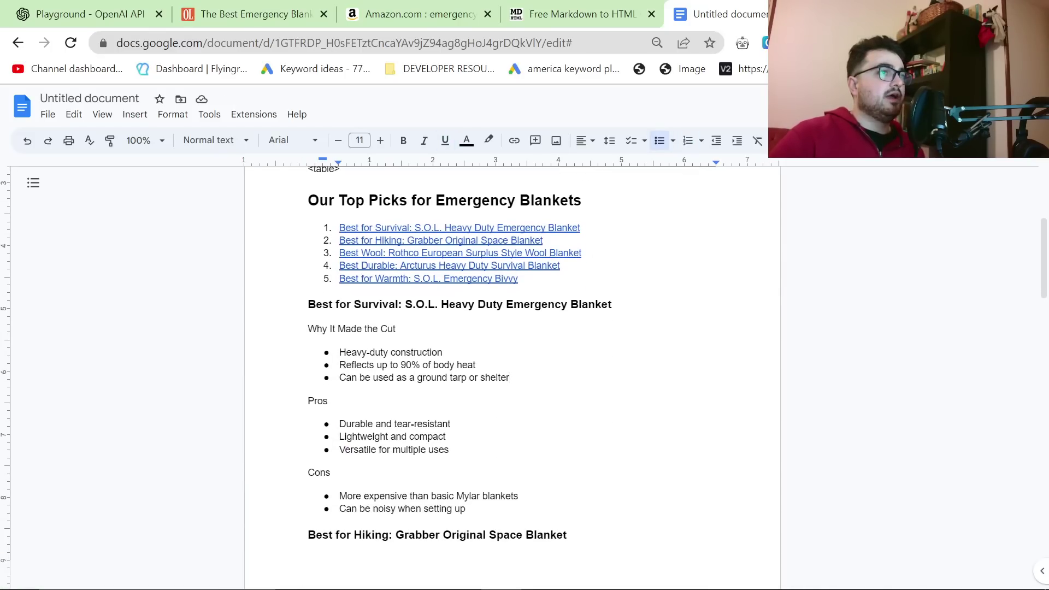
{"action": "left_click", "coordinate": [568, 12]}
{"action": "left_click", "coordinate": [640, 285]}
{"action": "left_click", "coordinate": [563, 286]}
{"action": "left_click", "coordinate": [729, 15]}
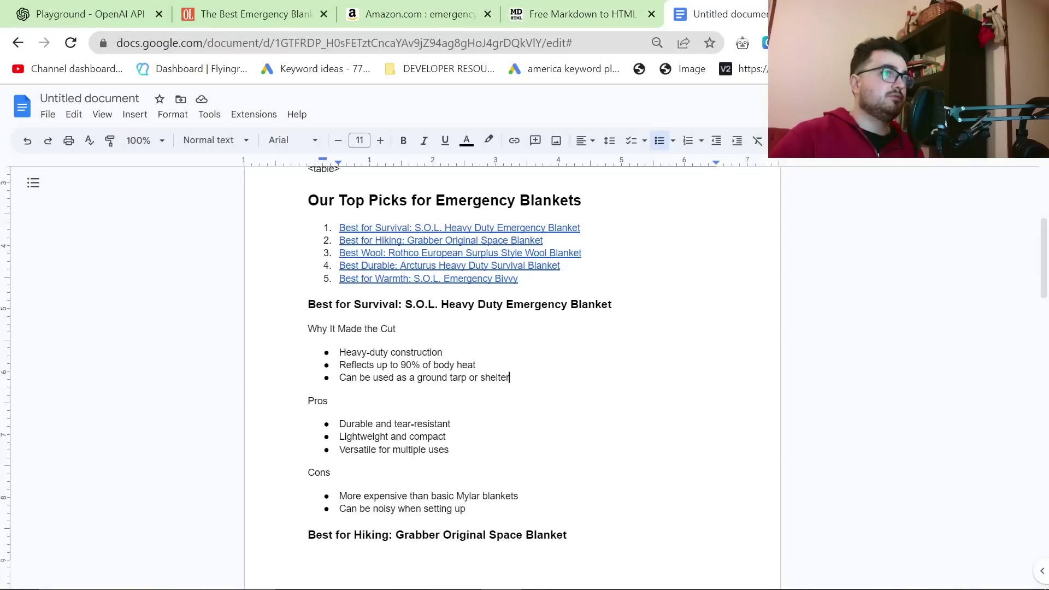
{"action": "mouse_move", "coordinate": [426, 279]}
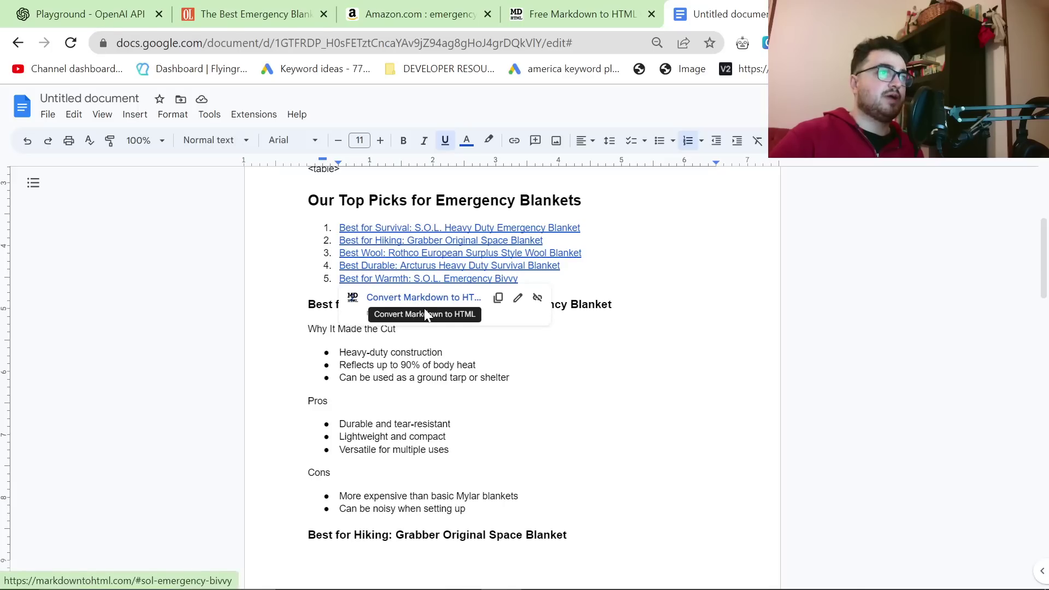
Step: In the converter, show the Raw HTML view and select all of the article's HTML code
{"action": "left_click", "coordinate": [573, 14]}
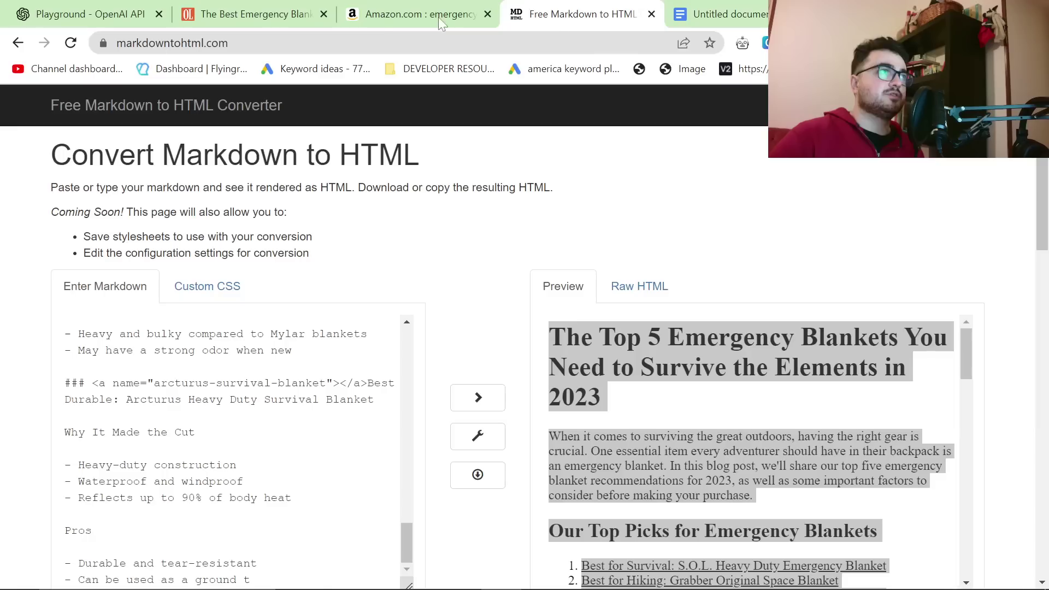
{"action": "left_click", "coordinate": [327, 42]}
{"action": "left_click", "coordinate": [565, 147]}
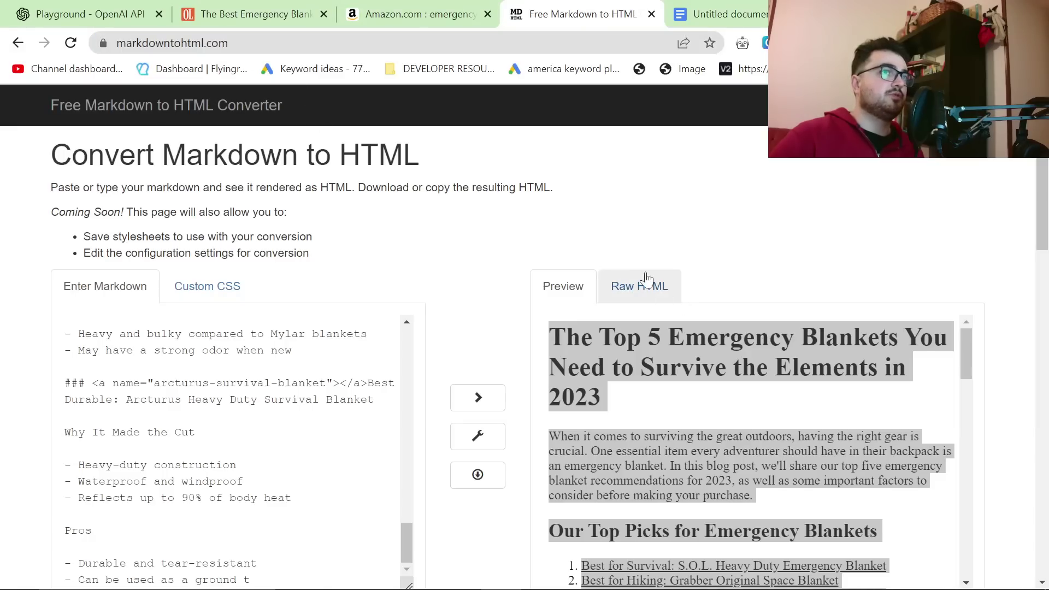
{"action": "left_click", "coordinate": [644, 279]}
{"action": "key", "text": "ctrl+a"}
Step: Replace the Google Doc's contents with the raw HTML and check the #rothco-wool-blanket link target
{"action": "left_click", "coordinate": [722, 14]}
{"action": "key", "text": "ctrl+a"}
{"action": "key", "text": "ctrl+v"}
{"action": "scroll", "coordinate": [512, 377], "scroll_direction": "up", "scroll_amount": 10}
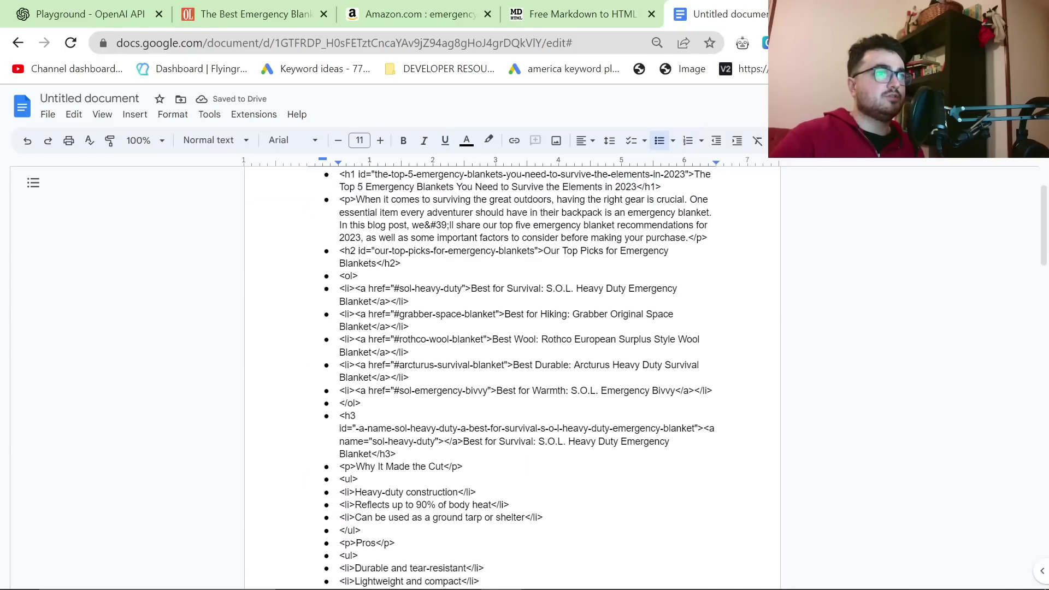
{"action": "left_click_drag", "start_coordinate": [483, 339], "coordinate": [393, 339]}
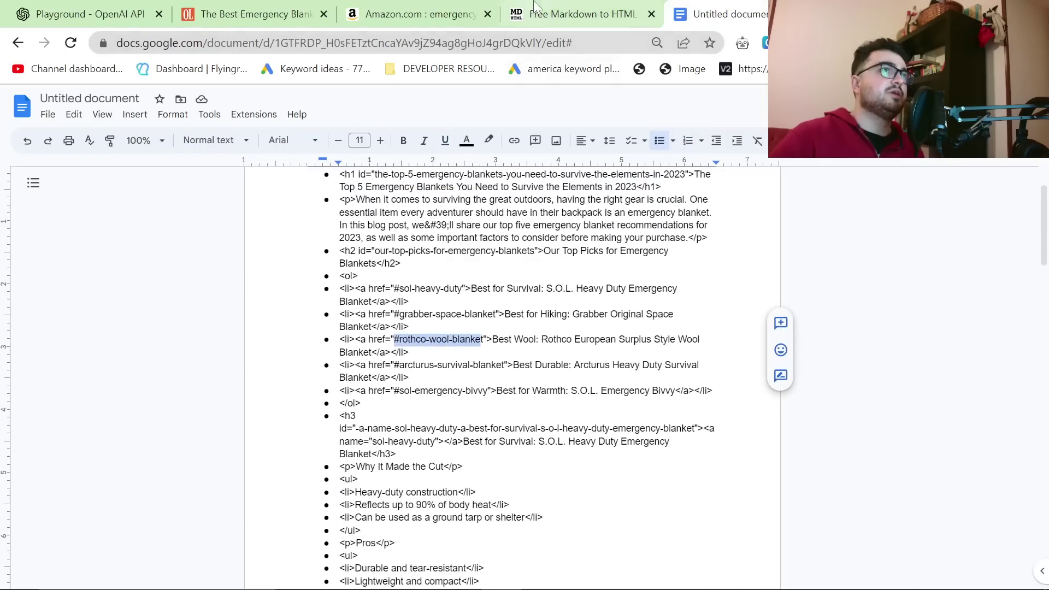
{"action": "left_click", "coordinate": [579, 13]}
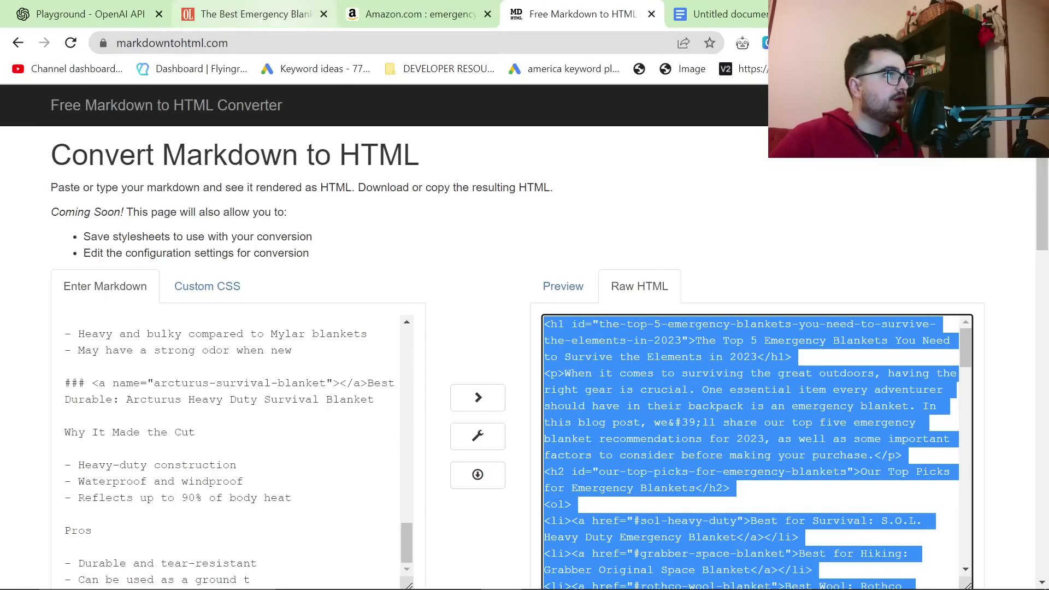
{"action": "key", "text": "ctrl+Tab"}
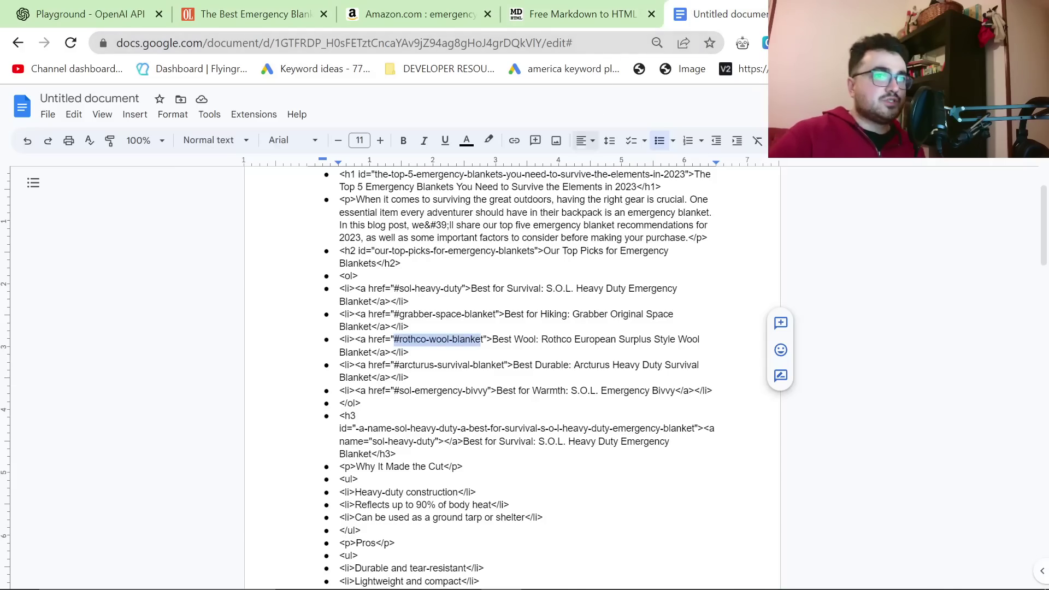
{"action": "left_click", "coordinate": [494, 429]}
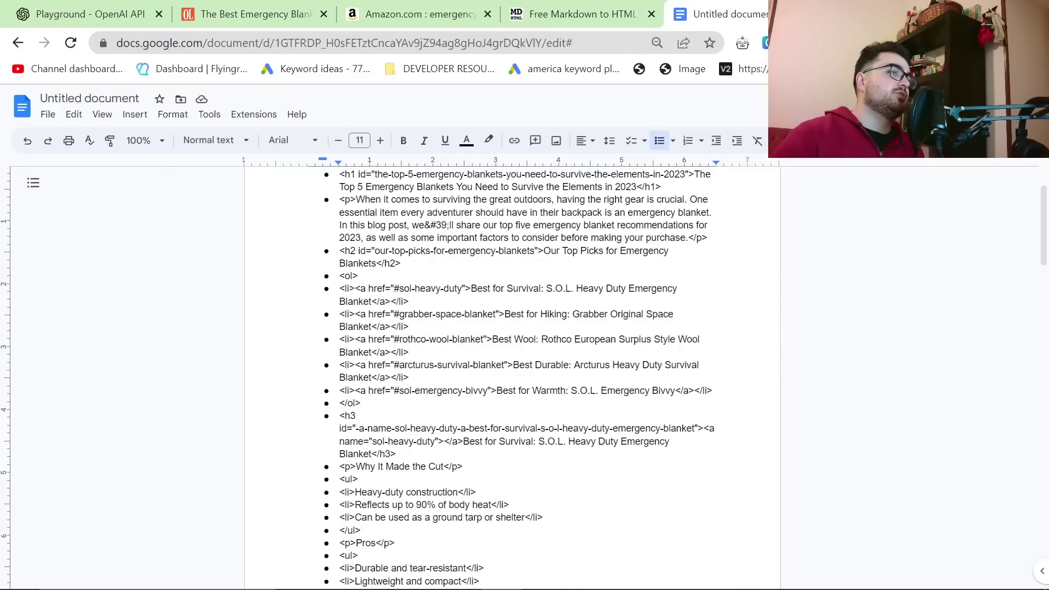
{"action": "scroll", "coordinate": [512, 378], "scroll_direction": "up", "scroll_amount": 2}
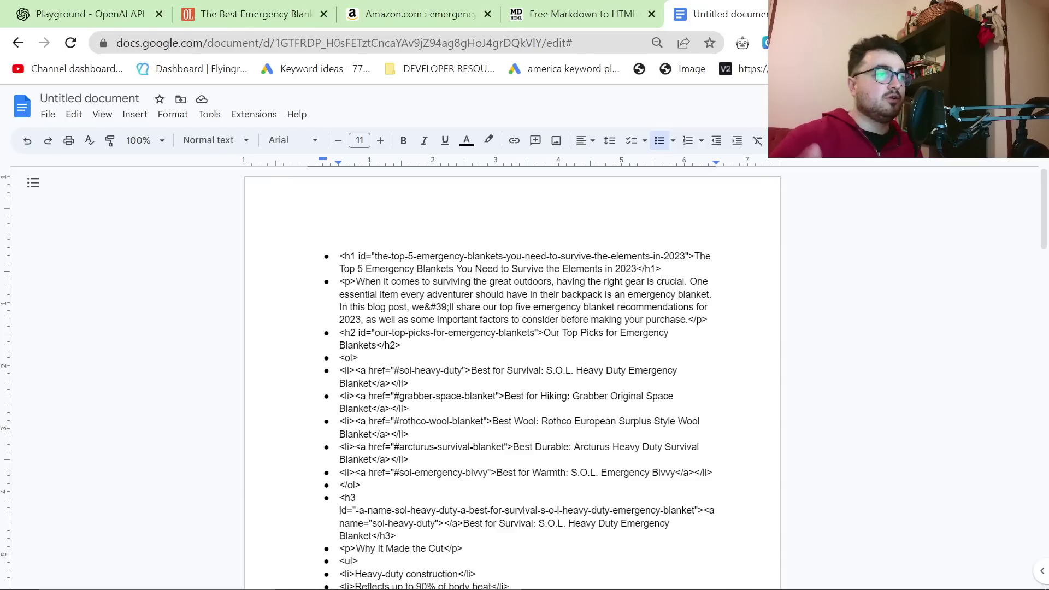
{"action": "scroll", "coordinate": [493, 510], "scroll_direction": "down", "scroll_amount": 5}
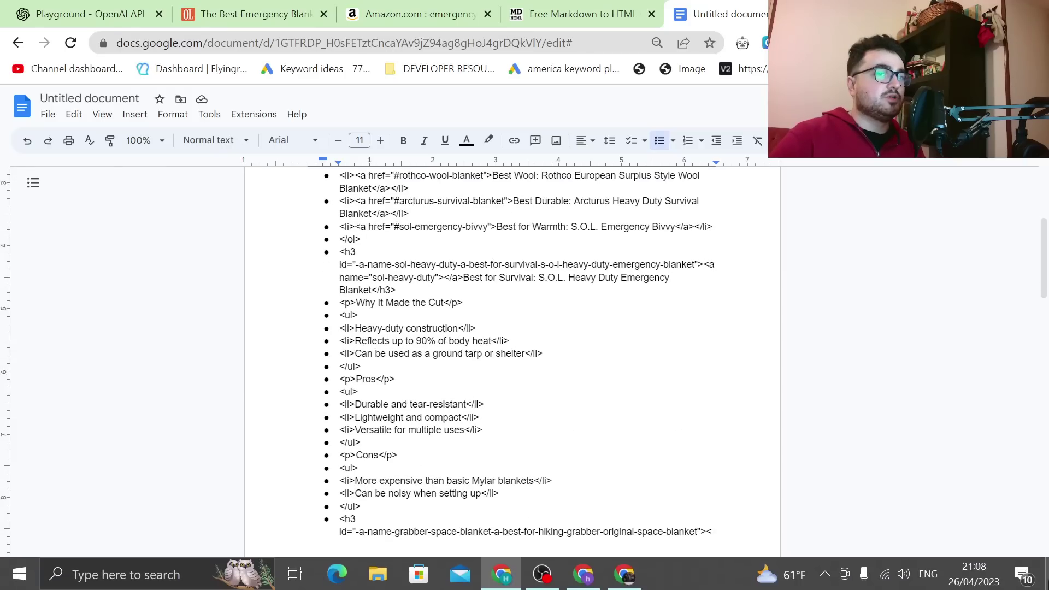